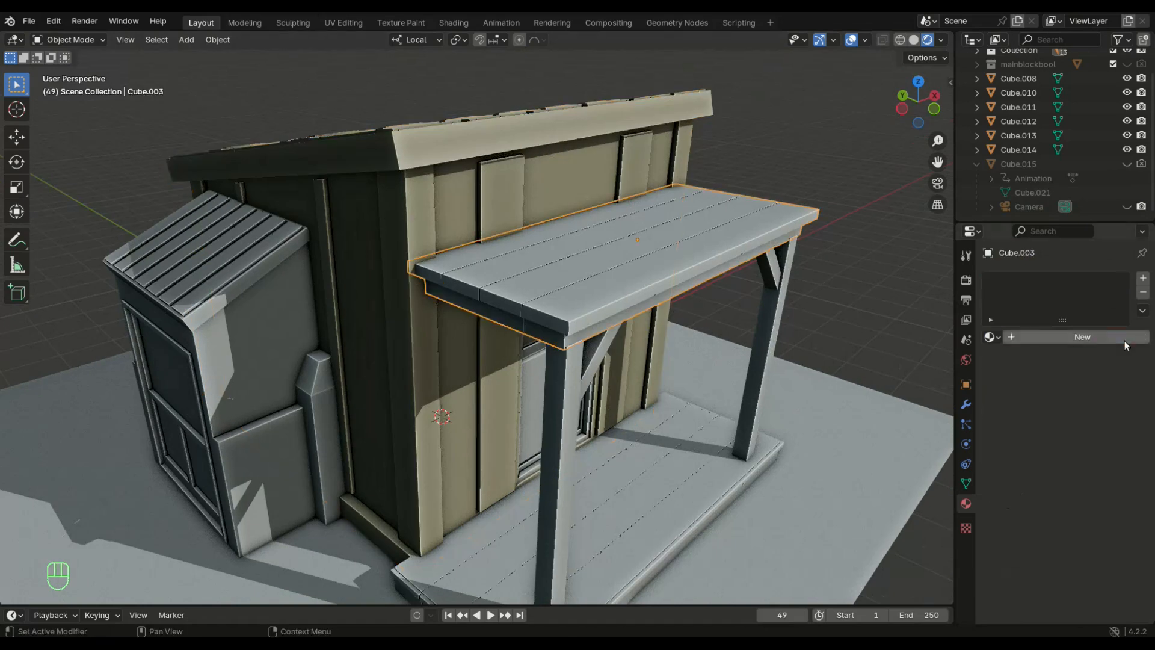
# - Color the porch roof olive green, and give the front porch post a new tan material with roughness 1.0
pyautogui.moveTo(1042, 253); pyautogui.dragTo(1030, 252)
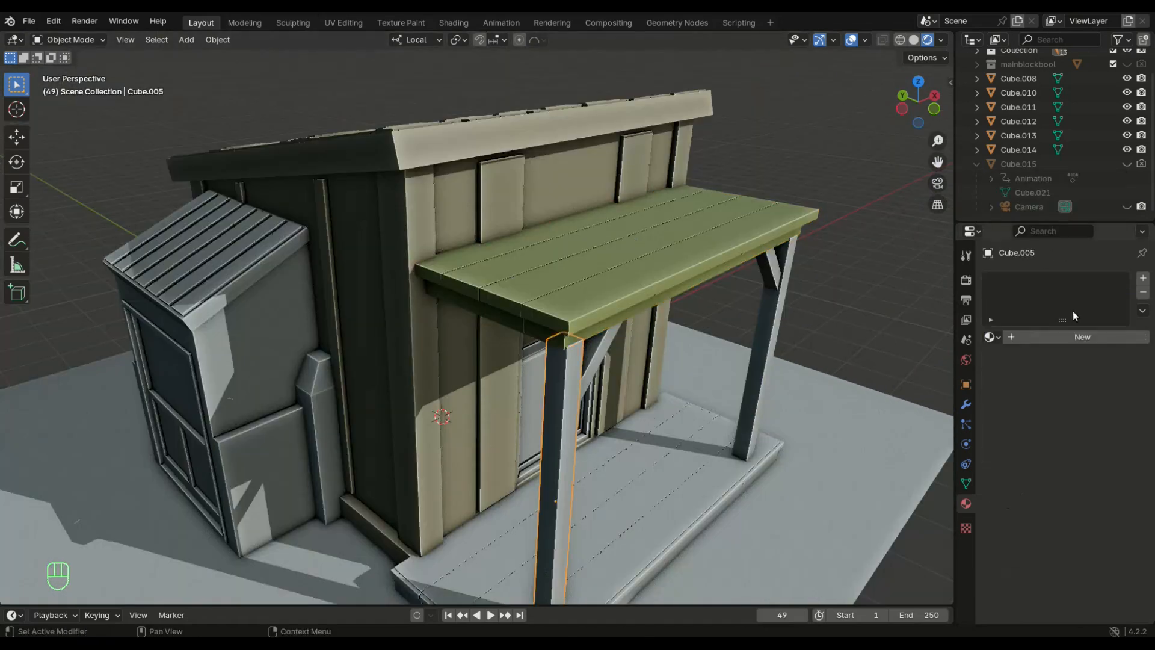
pyautogui.click(1077, 335)
pyautogui.click(1087, 399)
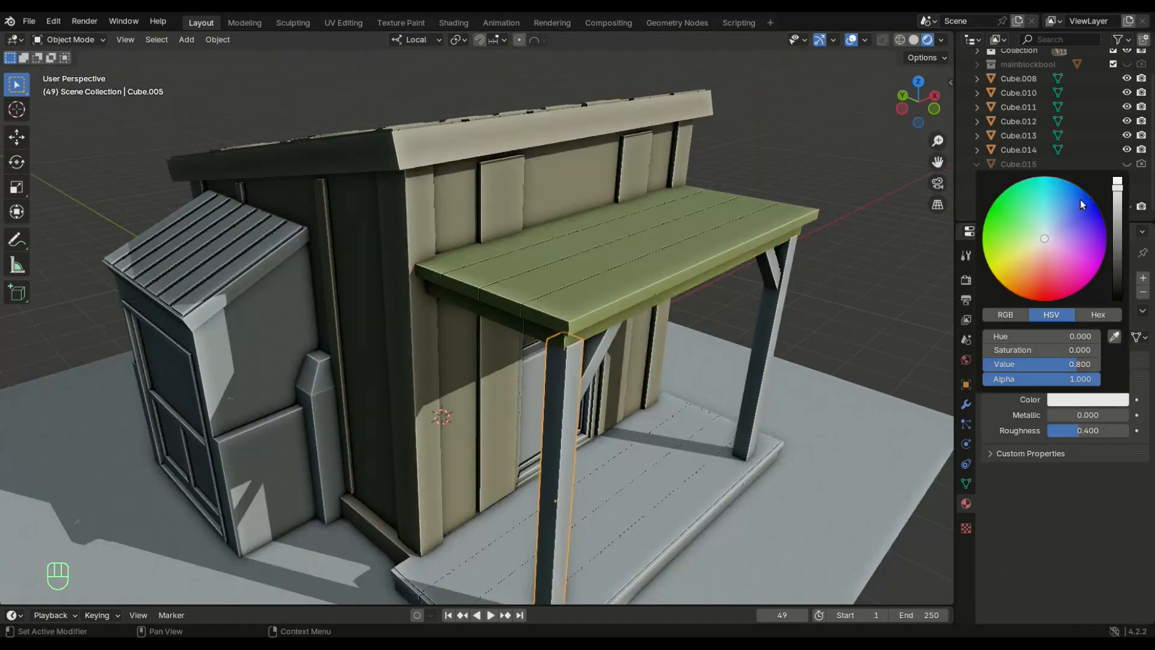
# - Link the tan post's material to the other porch post and both diagonal braces
pyautogui.moveTo(494, 288); pyautogui.dragTo(611, 292, button='middle')
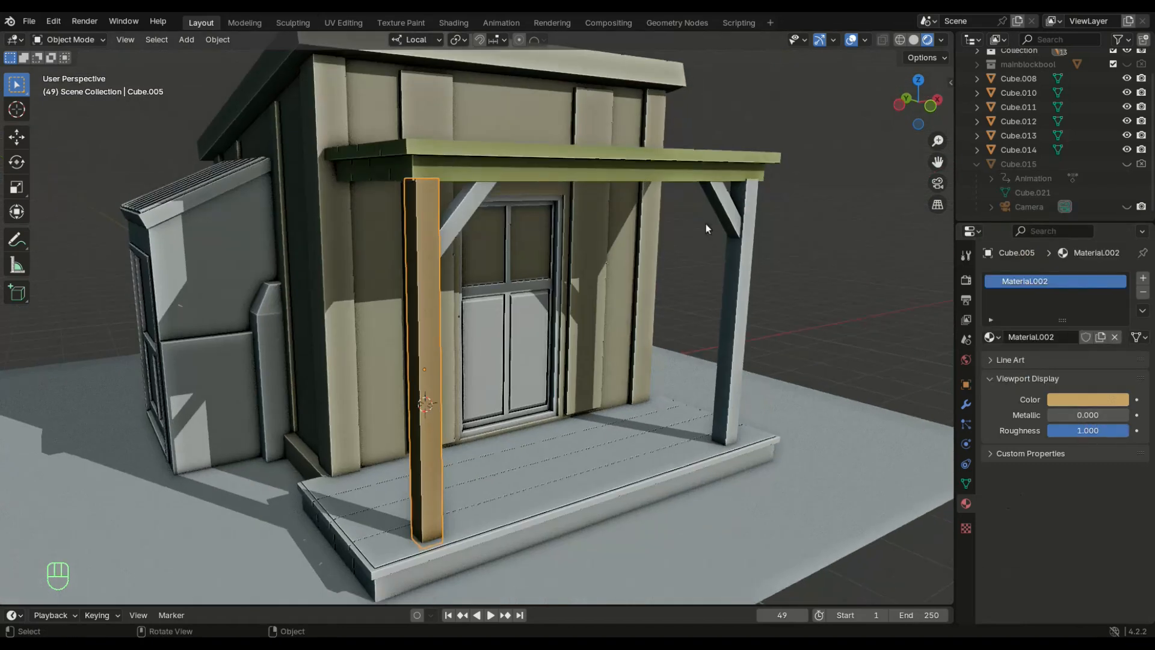
pyautogui.click(455, 227)
pyautogui.keyDown('shift'); pyautogui.click(422, 300); pyautogui.keyUp('shift')
pyautogui.hotkey('ctrl', 'l')
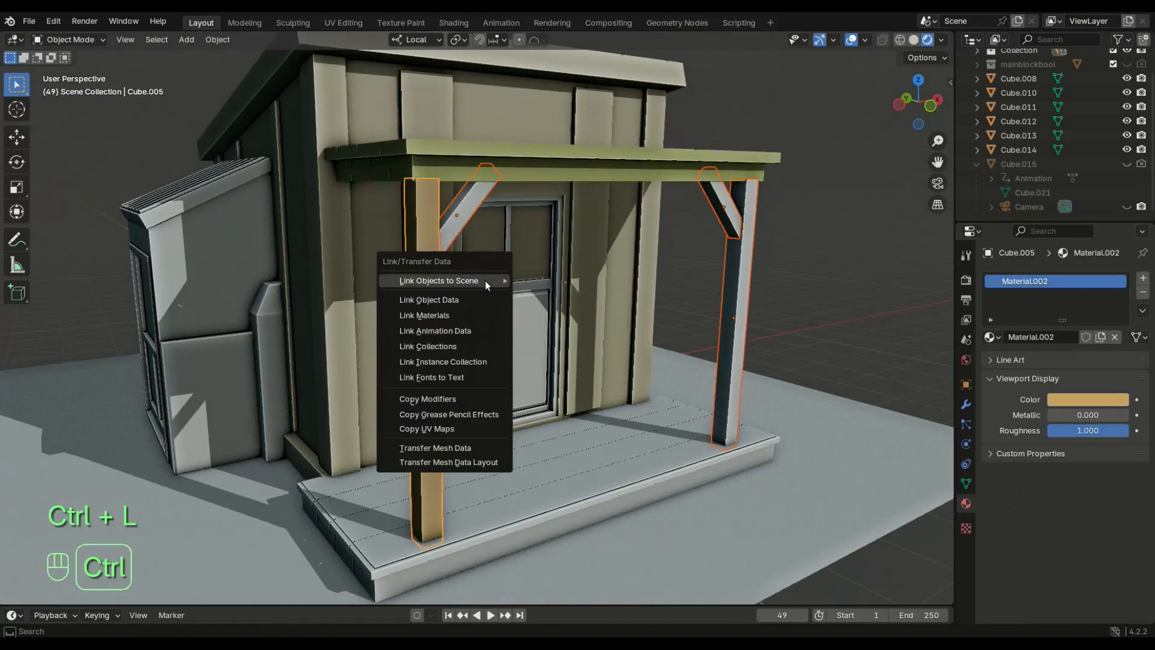
pyautogui.click(457, 315)
# - Darken the main building's beige viewport color to a value of 0.457
pyautogui.moveTo(799, 258); pyautogui.dragTo(650, 268, button='middle')
pyautogui.click(587, 240)
pyautogui.click(1084, 400)
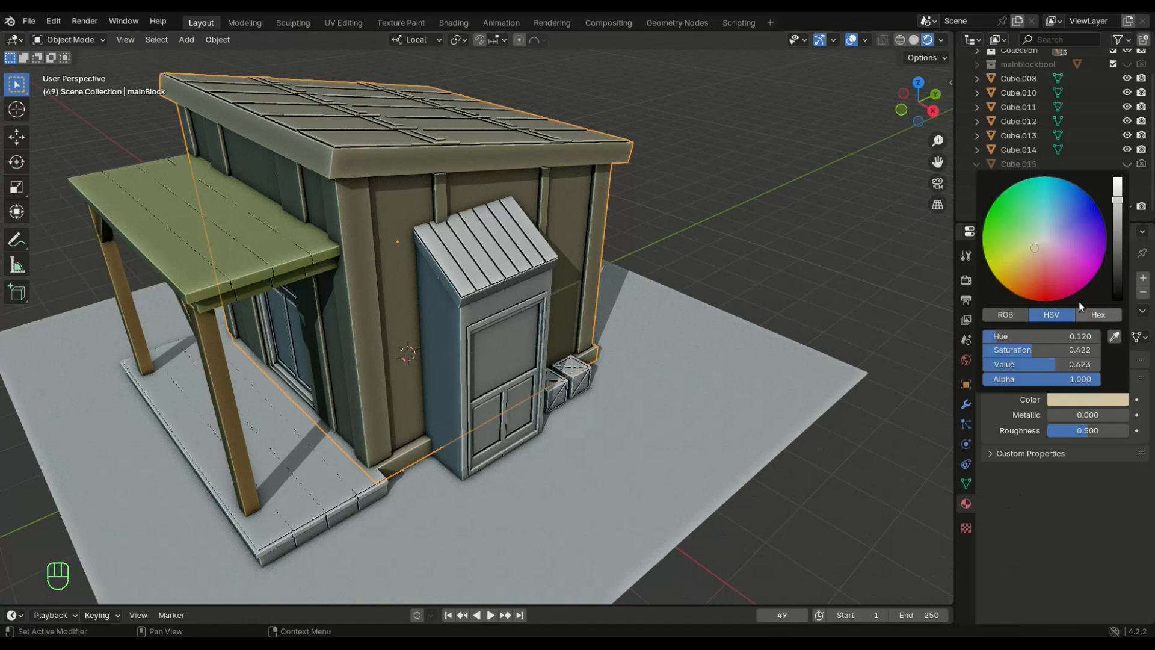
pyautogui.moveTo(1117, 203); pyautogui.dragTo(1117, 213)
# - Move the main door outward along its local Y axis so it clears the wall
pyautogui.moveTo(683, 236); pyautogui.dragTo(827, 208, button='middle')
pyautogui.click(545, 362)
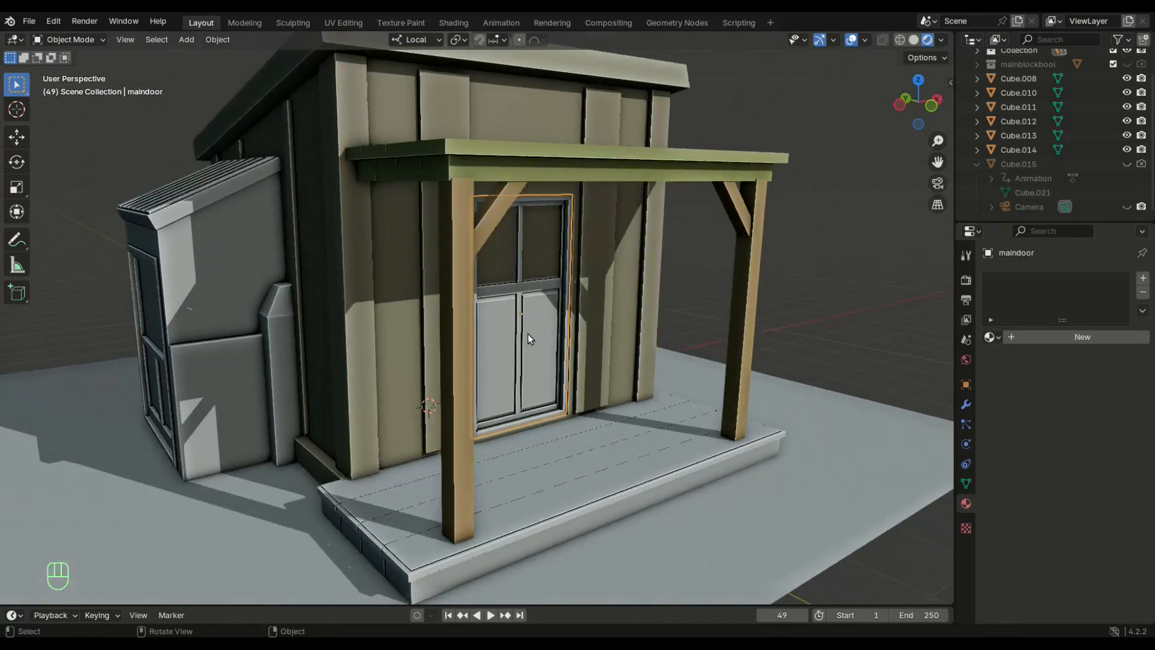
pyautogui.moveTo(544, 359); pyautogui.dragTo(527, 333, button='middle')
pyautogui.scroll(2, 527, 333)
pyautogui.press('g')
pyautogui.press('y')
pyautogui.click(573, 309)
pyautogui.moveTo(689, 325); pyautogui.dragTo(741, 277, button='middle')
pyautogui.scroll(2, 671, 326)
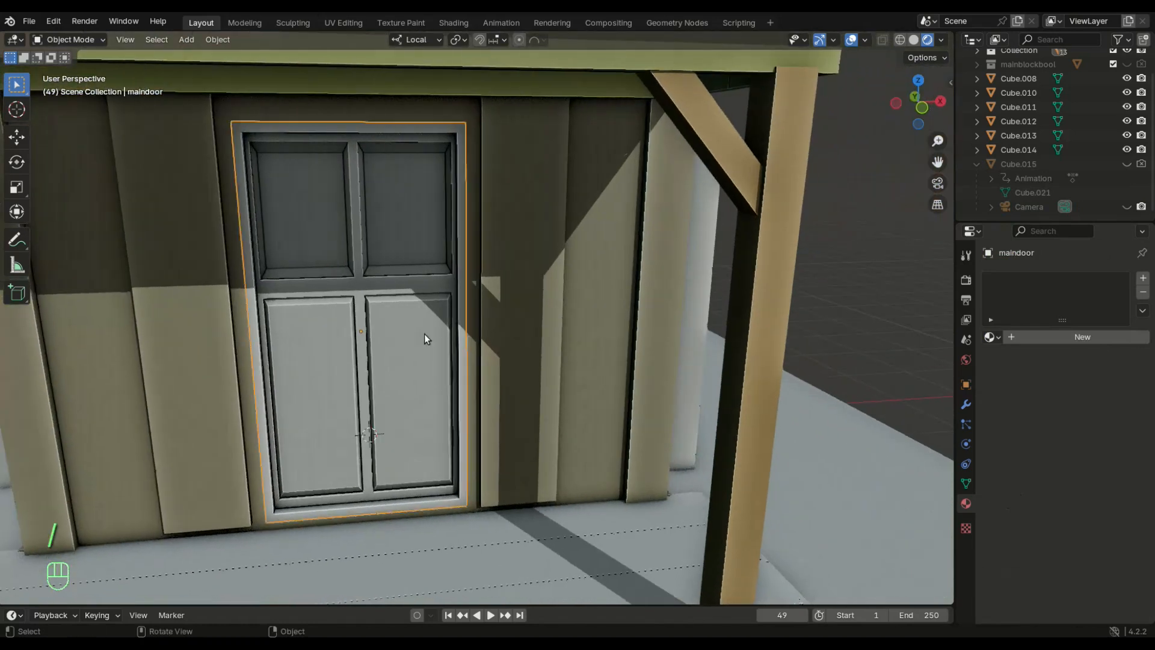
# - Isolate the main door and give it a new material with a muted blue-grey viewport color
pyautogui.press('/')
pyautogui.click(1082, 336)
pyautogui.click(1087, 400)
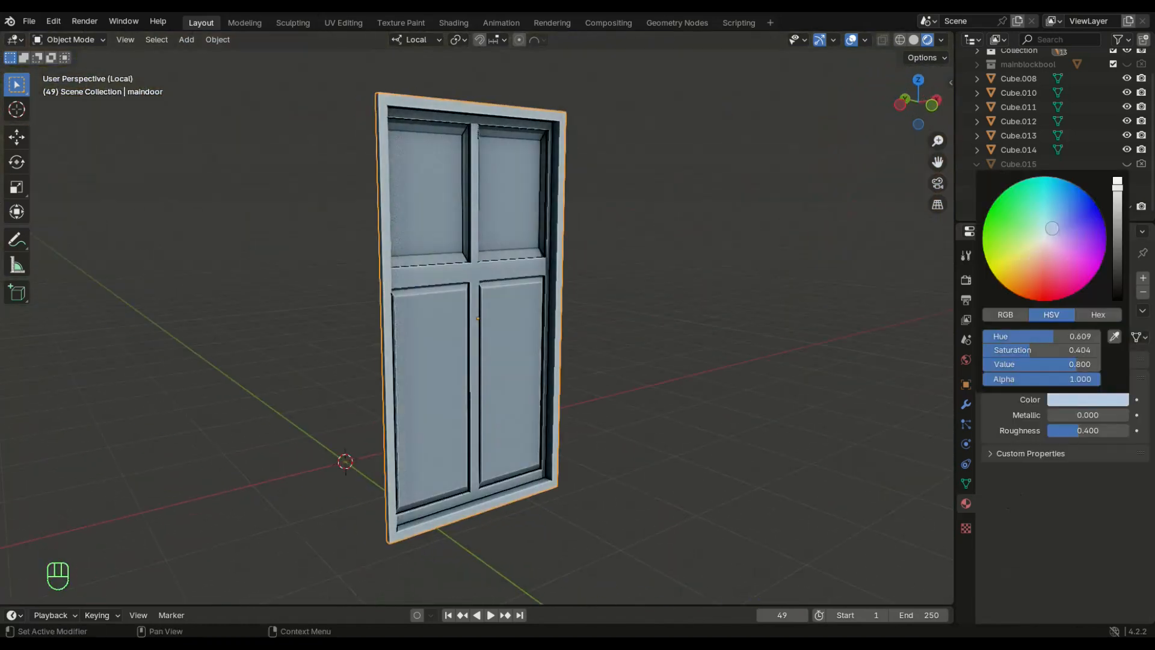
pyautogui.moveTo(1120, 189); pyautogui.dragTo(1119, 220)
# - Assign the door's two upper panes a new blue material with metallic 1.0 and roughness 0
pyautogui.scroll(2, 395, 163)
pyautogui.press('Tab')
pyautogui.scroll(-2, 403, 165)
pyautogui.click(421, 171)
pyautogui.keyDown('shift'); pyautogui.click(515, 171); pyautogui.keyUp('shift')
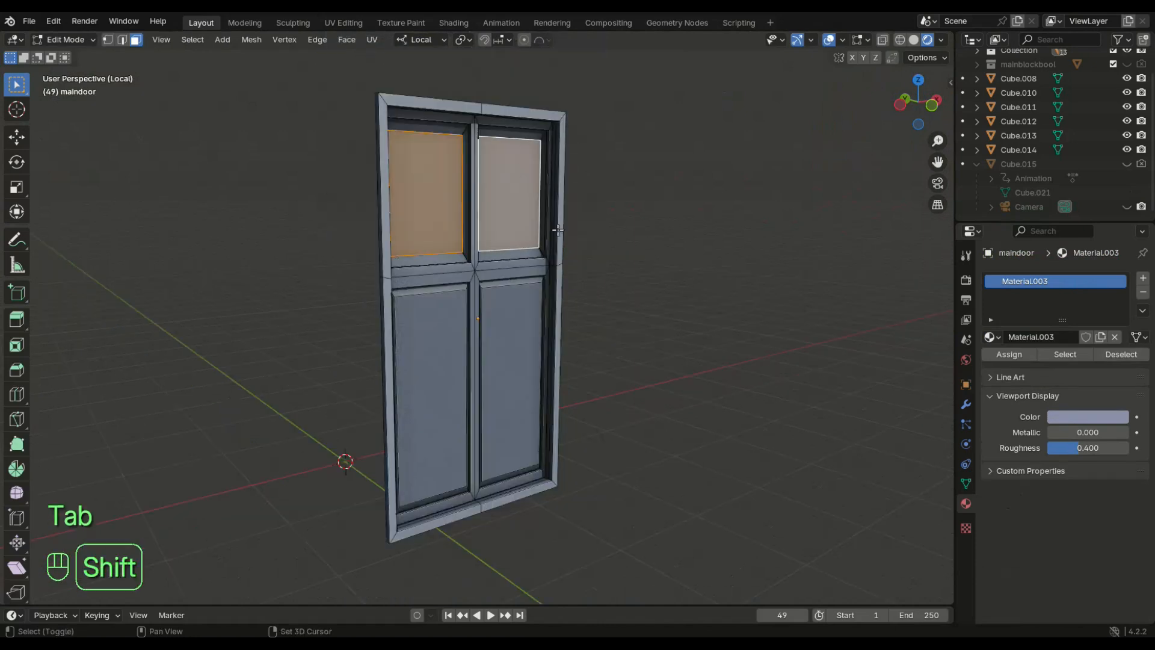
pyautogui.click(1142, 278)
pyautogui.click(1061, 365)
pyautogui.click(1087, 445)
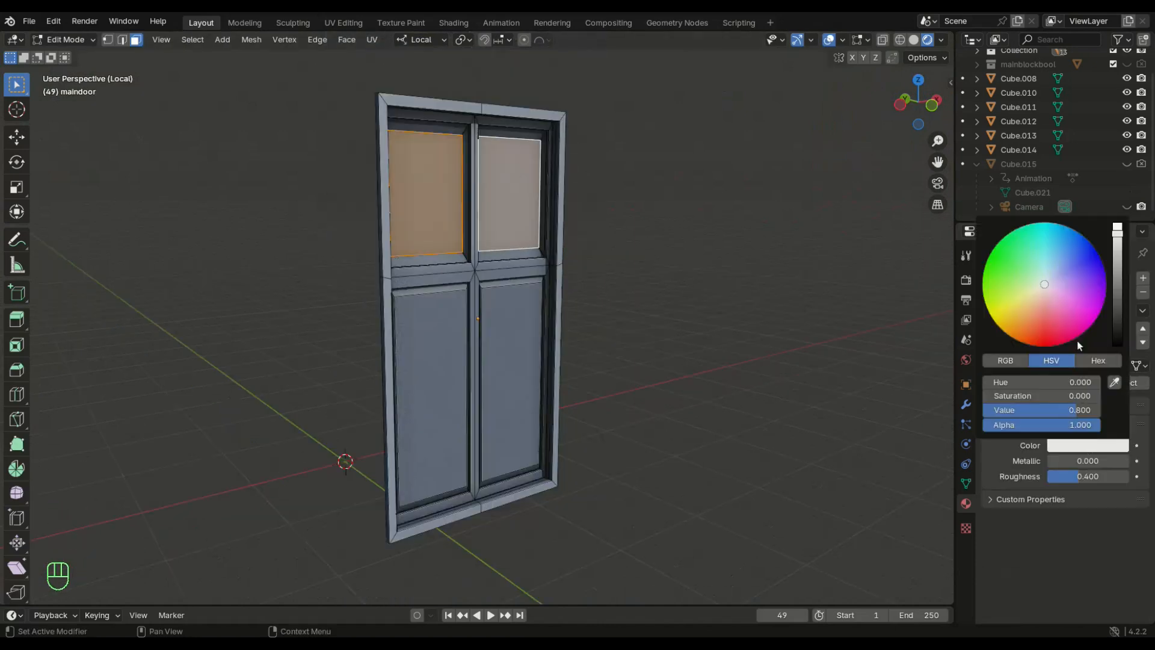
pyautogui.moveTo(1086, 461); pyautogui.dragTo(1128, 461)
pyautogui.click(1008, 382)
pyautogui.click(807, 348)
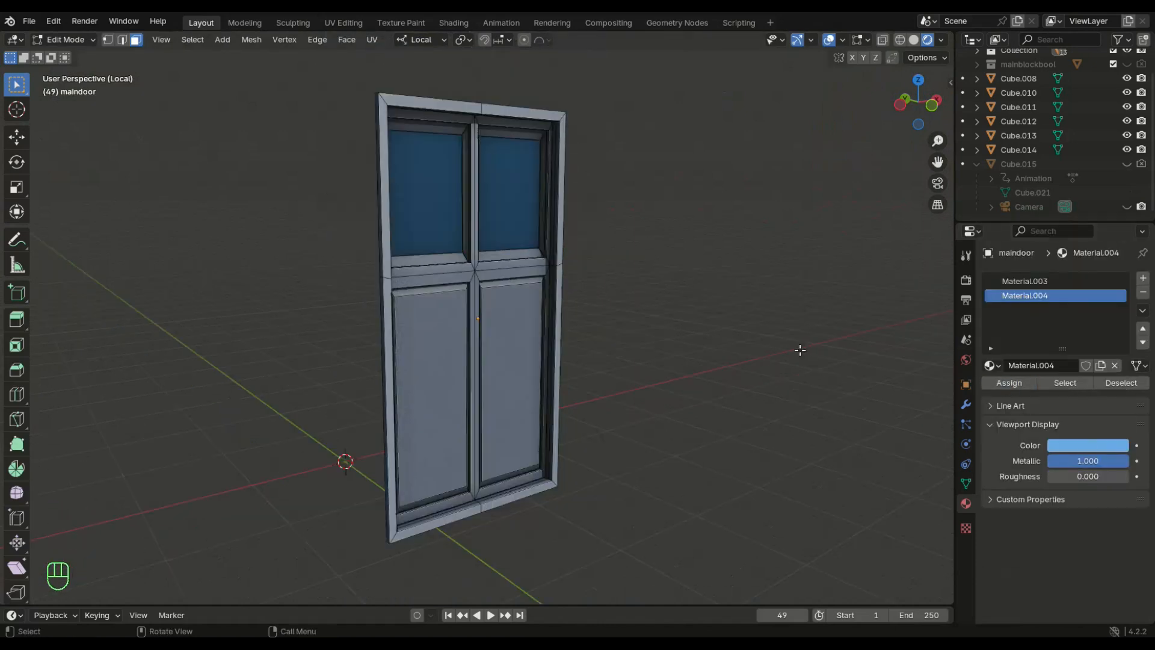
# - Assign a new dark blue material to the door's two lower panels
pyautogui.scroll(-1, 803, 348)
pyautogui.moveTo(788, 350); pyautogui.dragTo(691, 355, button='middle')
pyautogui.scroll(2, 577, 337)
pyautogui.moveTo(505, 328); pyautogui.dragTo(549, 329, button='middle')
pyautogui.click(532, 335)
pyautogui.keyDown('shift'); pyautogui.click(430, 345); pyautogui.keyUp('shift')
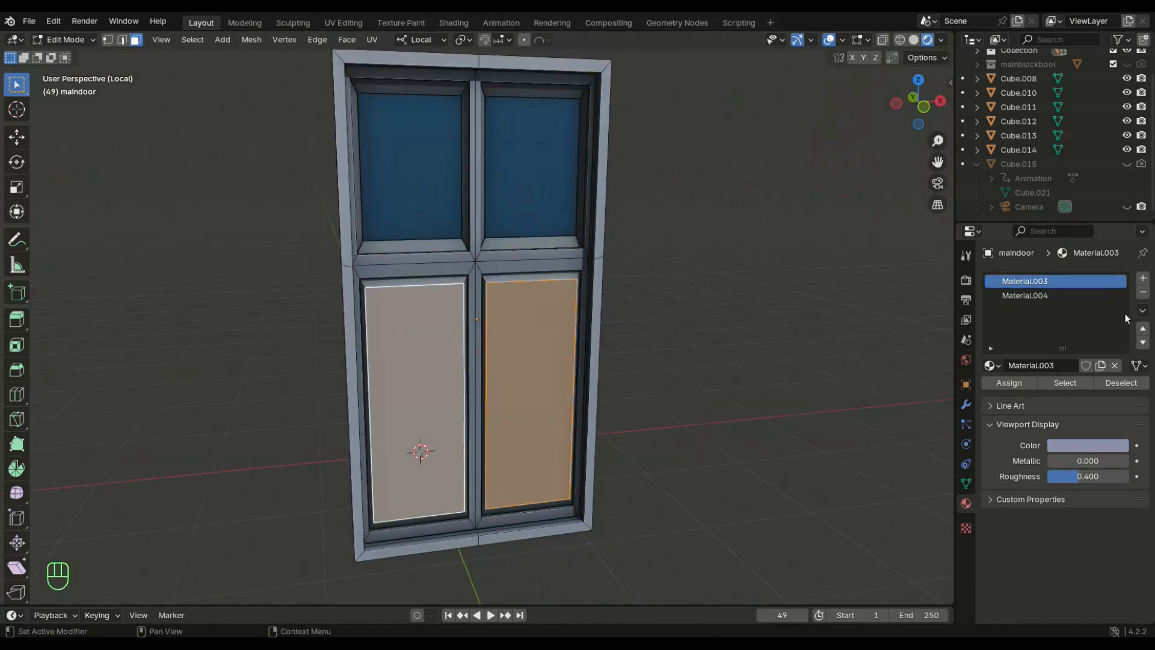
pyautogui.click(1142, 277)
pyautogui.click(1062, 365)
pyautogui.click(1073, 445)
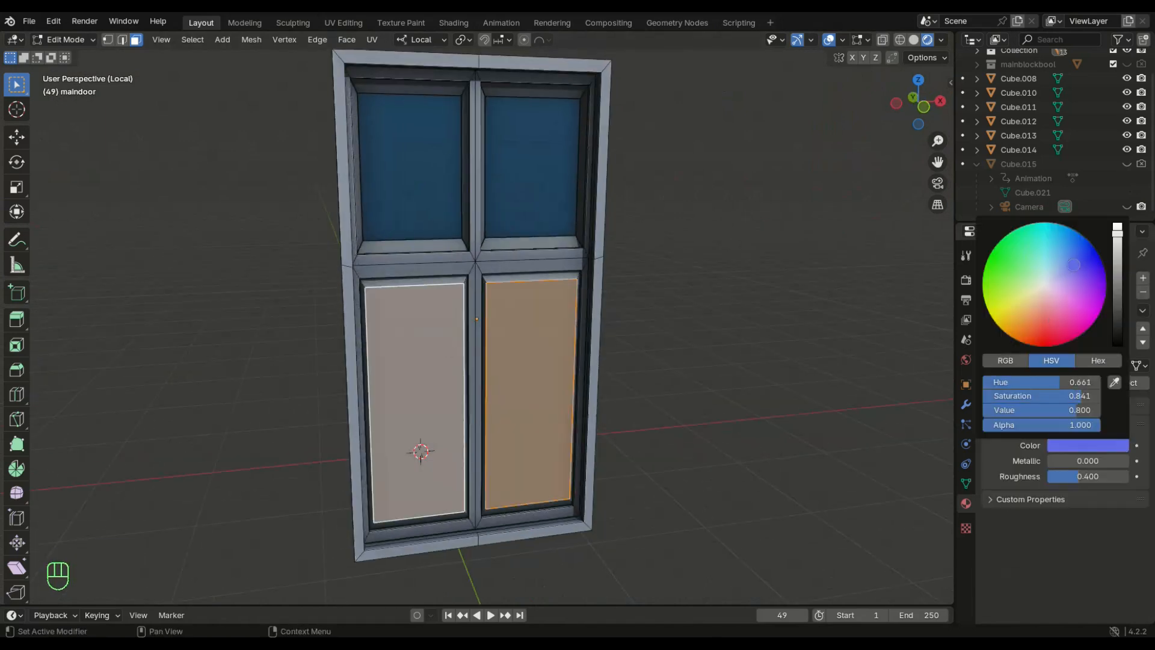
pyautogui.moveTo(1116, 238); pyautogui.dragTo(1119, 265)
pyautogui.click(1008, 382)
pyautogui.click(720, 368)
# - Assign a new bright green material to the main door's outer frame faces, and return to the full scene in Object Mode
pyautogui.scroll(-1, 719, 368)
pyautogui.moveTo(719, 368); pyautogui.dragTo(690, 332, button='middle')
pyautogui.keyDown('alt'); pyautogui.click(368, 114); pyautogui.keyUp('alt')
pyautogui.scroll(3, 310, 258)
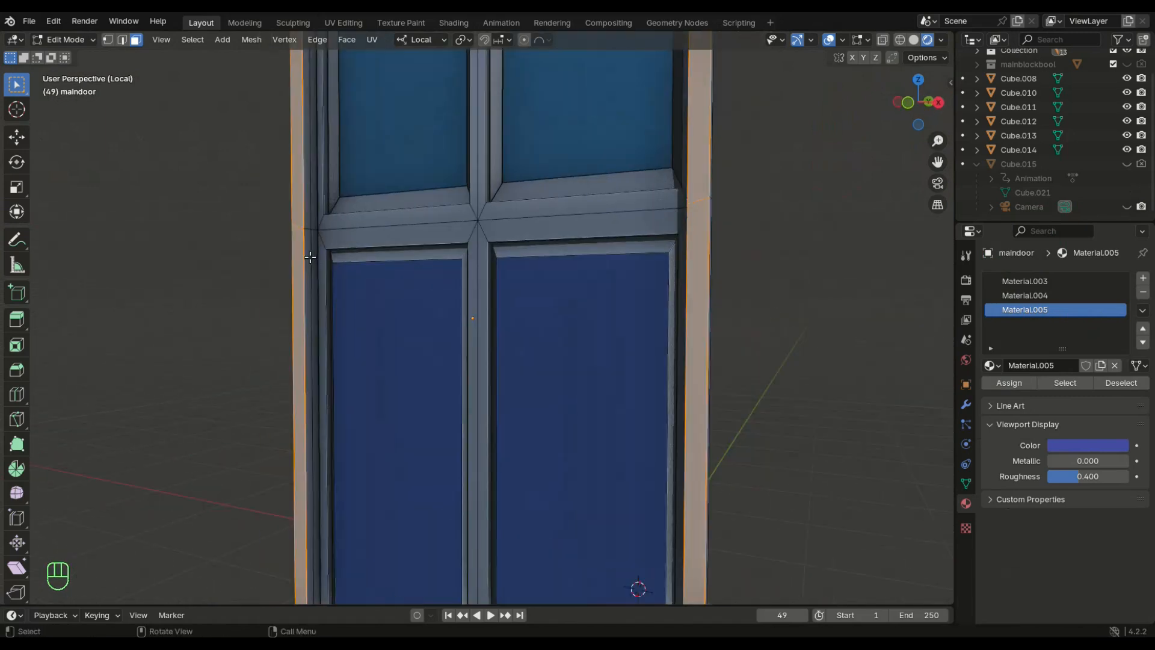
pyautogui.moveTo(306, 228); pyautogui.dragTo(466, 260, button='middle')
pyautogui.keyDown('alt'); pyautogui.keyDown('shift'); pyautogui.click(393, 288); pyautogui.keyUp('shift'); pyautogui.keyUp('alt')
pyautogui.scroll(-3, 392, 287)
pyautogui.moveTo(385, 261); pyautogui.dragTo(504, 224, button='middle')
pyautogui.click(1142, 278)
pyautogui.click(1076, 365)
pyautogui.click(1063, 444)
pyautogui.moveTo(1015, 271); pyautogui.dragTo(1006, 264)
pyautogui.click(739, 334)
pyautogui.moveTo(739, 334); pyautogui.dragTo(776, 331, button='middle')
pyautogui.press('/')
pyautogui.press('Tab')
# - Darken the main building's color to an olive brown with hue 0.132, saturation 0.598 and value 0.298
pyautogui.scroll(-4, 716, 323)
pyautogui.click(653, 304)
pyautogui.click(1087, 400)
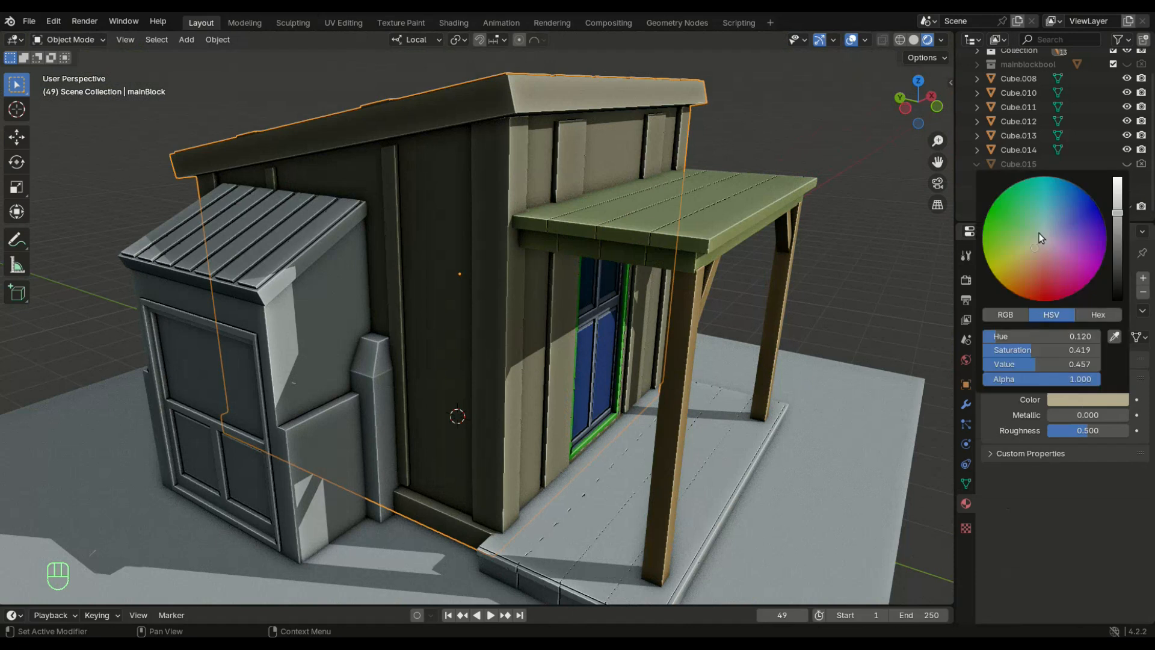
pyautogui.moveTo(1115, 212); pyautogui.dragTo(1116, 229)
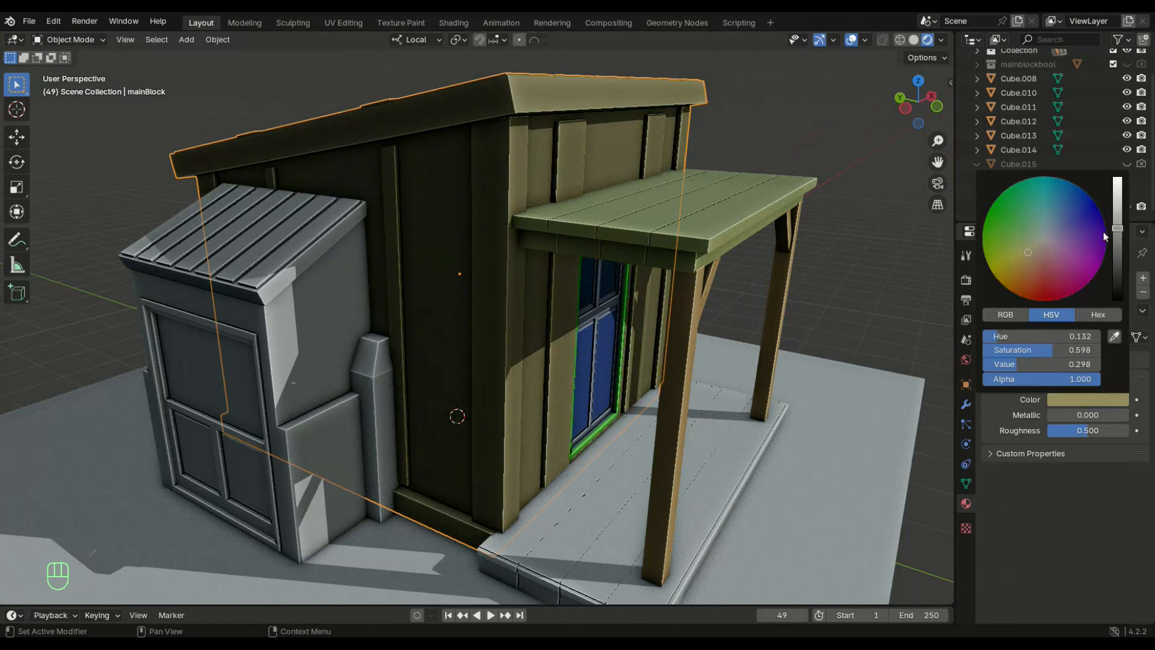
# - Select the side shed's front frame and upper side faces in Edit Mode, and give the shed a new muted yellow material
pyautogui.moveTo(567, 157); pyautogui.dragTo(579, 294, button='middle')
pyautogui.click(580, 293)
pyautogui.press('Tab')
pyautogui.click(603, 308)
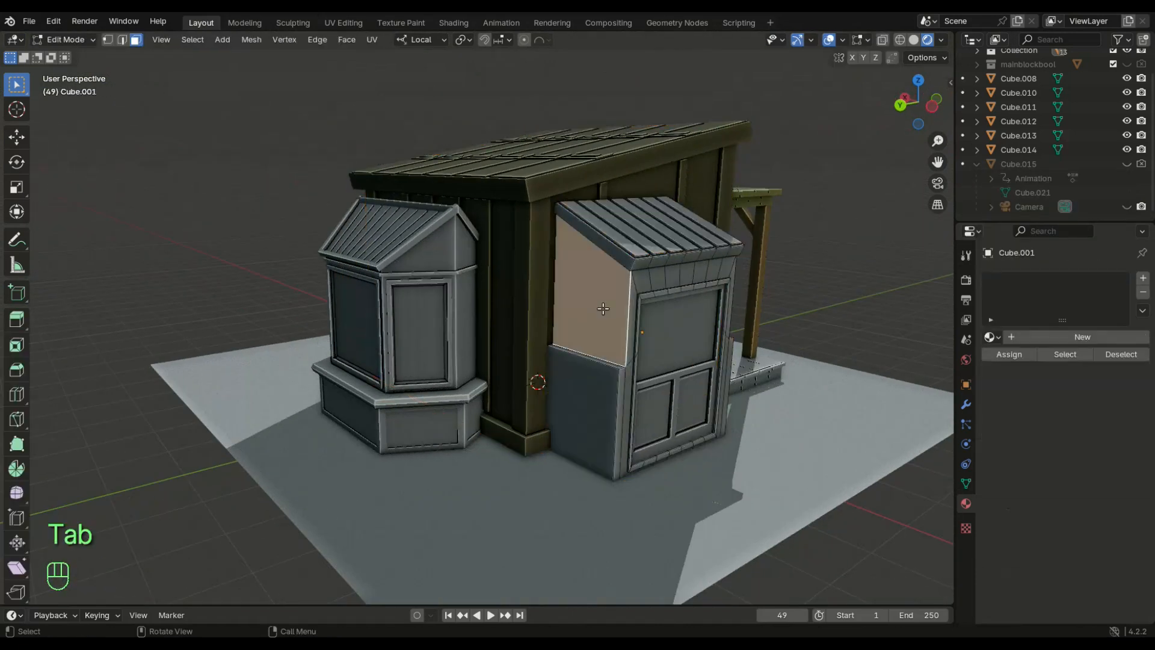
pyautogui.scroll(3, 614, 313)
pyautogui.moveTo(724, 418); pyautogui.dragTo(643, 415, button='middle')
pyautogui.keyDown('alt'); pyautogui.keyDown('shift'); pyautogui.click(665, 399); pyautogui.keyUp('shift'); pyautogui.keyUp('alt')
pyautogui.scroll(-3, 665, 400)
pyautogui.scroll(2, 642, 421)
pyautogui.moveTo(644, 509); pyautogui.dragTo(634, 513, button='middle')
pyautogui.moveTo(562, 497); pyautogui.dragTo(491, 490, button='middle')
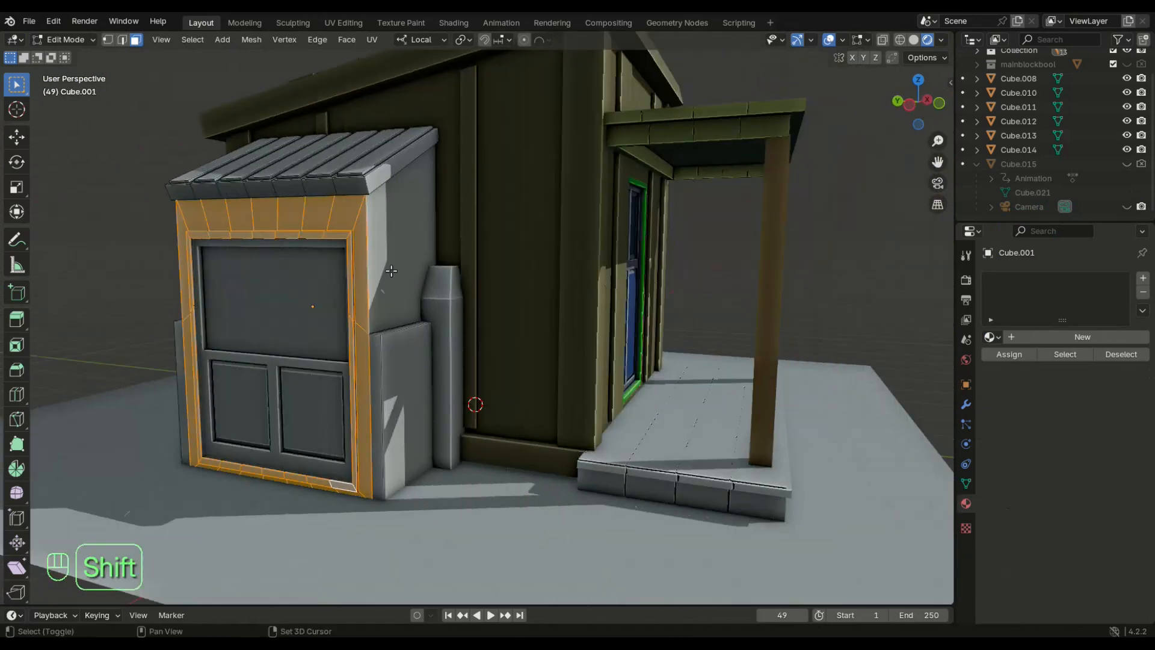
pyautogui.keyDown('shift'); pyautogui.click(397, 270); pyautogui.keyUp('shift')
pyautogui.scroll(-3, 397, 271)
pyautogui.moveTo(408, 253); pyautogui.dragTo(481, 181, button='middle')
pyautogui.scroll(6, 499, 144)
pyautogui.moveTo(520, 106); pyautogui.dragTo(527, 259, button='middle')
pyautogui.keyDown('shift'); pyautogui.moveTo(526, 259); pyautogui.dragTo(457, 259, button='middle'); pyautogui.keyUp('shift')
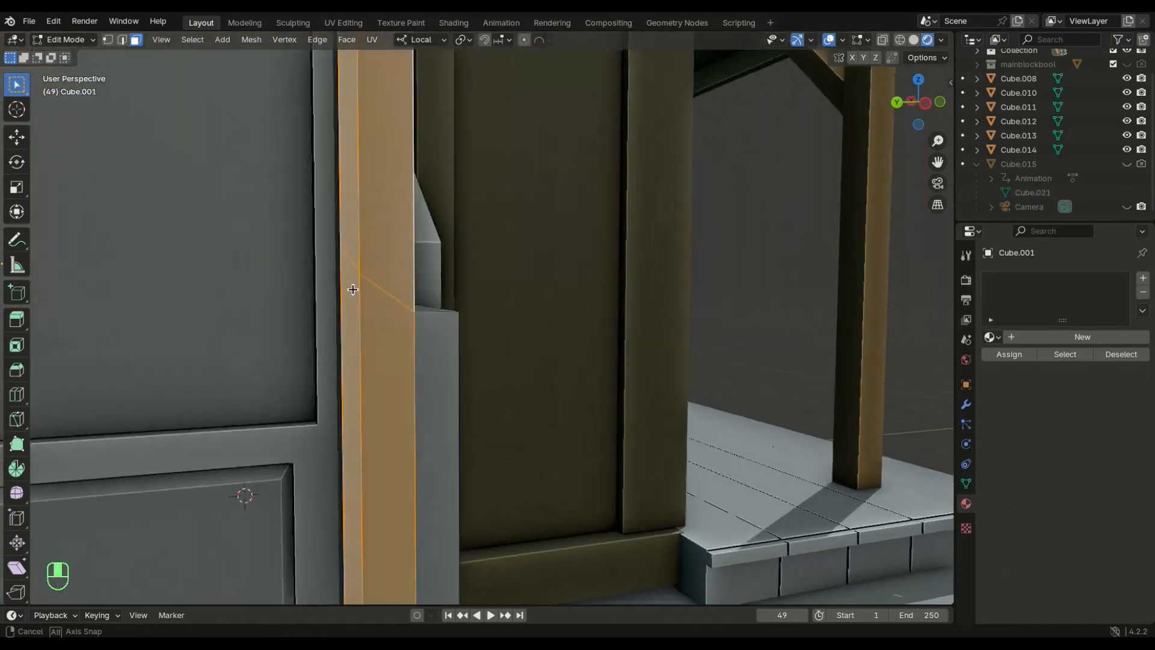
pyautogui.scroll(3, 452, 257)
pyautogui.scroll(-6, 656, 257)
pyautogui.moveTo(626, 271); pyautogui.dragTo(559, 285, button='middle')
pyautogui.click(1058, 337)
pyautogui.click(1083, 417)
pyautogui.moveTo(1042, 257); pyautogui.dragTo(1020, 271)
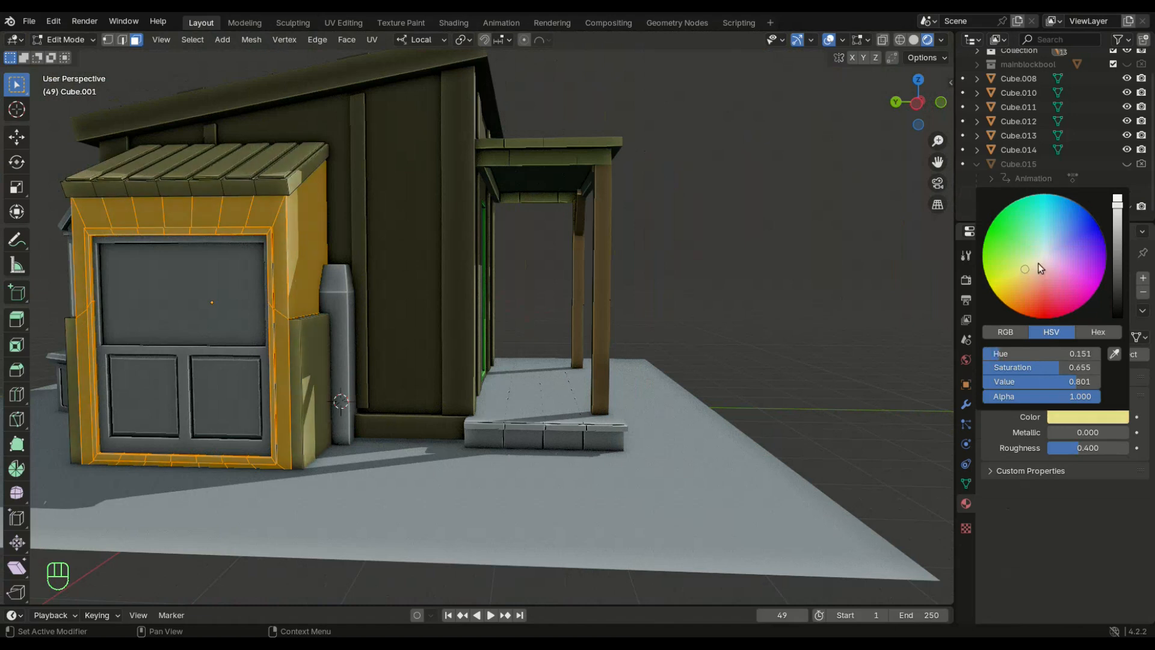
pyautogui.moveTo(1117, 208); pyautogui.dragTo(1117, 216)
# - Assign a new red material to the low projecting side blocks on both sides of the shed
pyautogui.scroll(-3, 759, 290)
pyautogui.moveTo(759, 290); pyautogui.dragTo(742, 291, button='middle')
pyautogui.click(742, 292)
pyautogui.scroll(4, 287, 332)
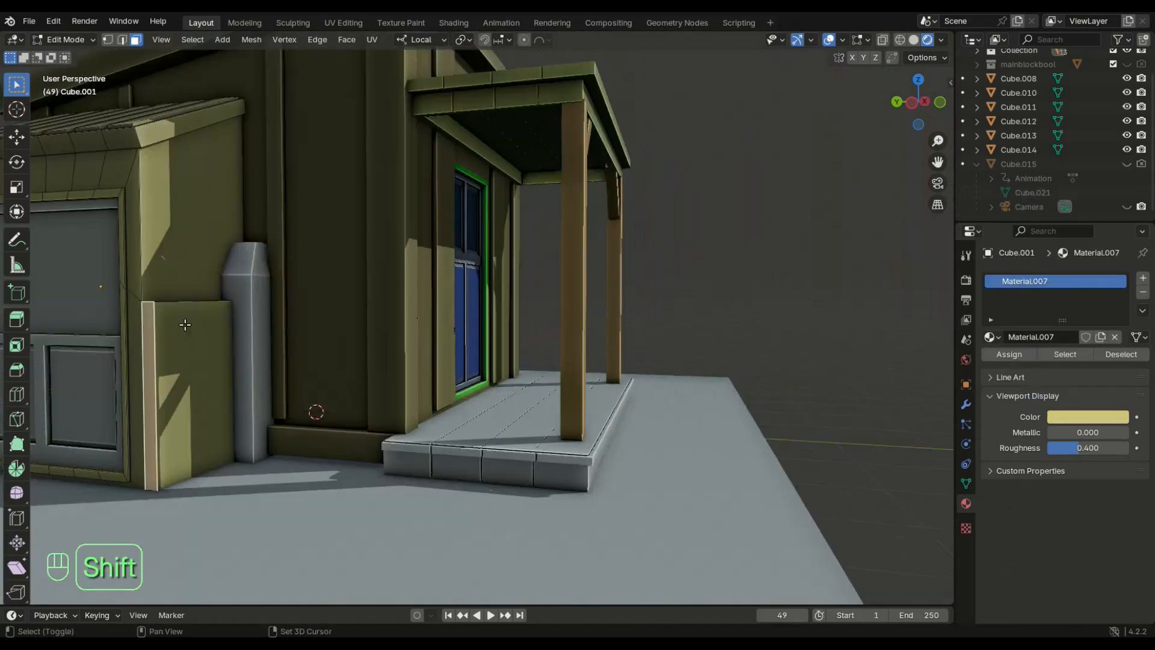
pyautogui.keyDown('shift'); pyautogui.click(174, 308); pyautogui.keyUp('shift')
pyautogui.moveTo(175, 301); pyautogui.dragTo(349, 421, button='middle')
pyautogui.keyDown('shift'); pyautogui.click(301, 430); pyautogui.keyUp('shift')
pyautogui.keyDown('shift'); pyautogui.click(241, 379); pyautogui.keyUp('shift')
pyautogui.moveTo(241, 379); pyautogui.dragTo(364, 406, button='middle')
pyautogui.keyDown('shift'); pyautogui.click(397, 486); pyautogui.keyUp('shift')
pyautogui.keyDown('shift'); pyautogui.click(406, 439); pyautogui.keyUp('shift')
pyautogui.scroll(-4, 405, 438)
pyautogui.moveTo(404, 438); pyautogui.dragTo(352, 403, button='middle')
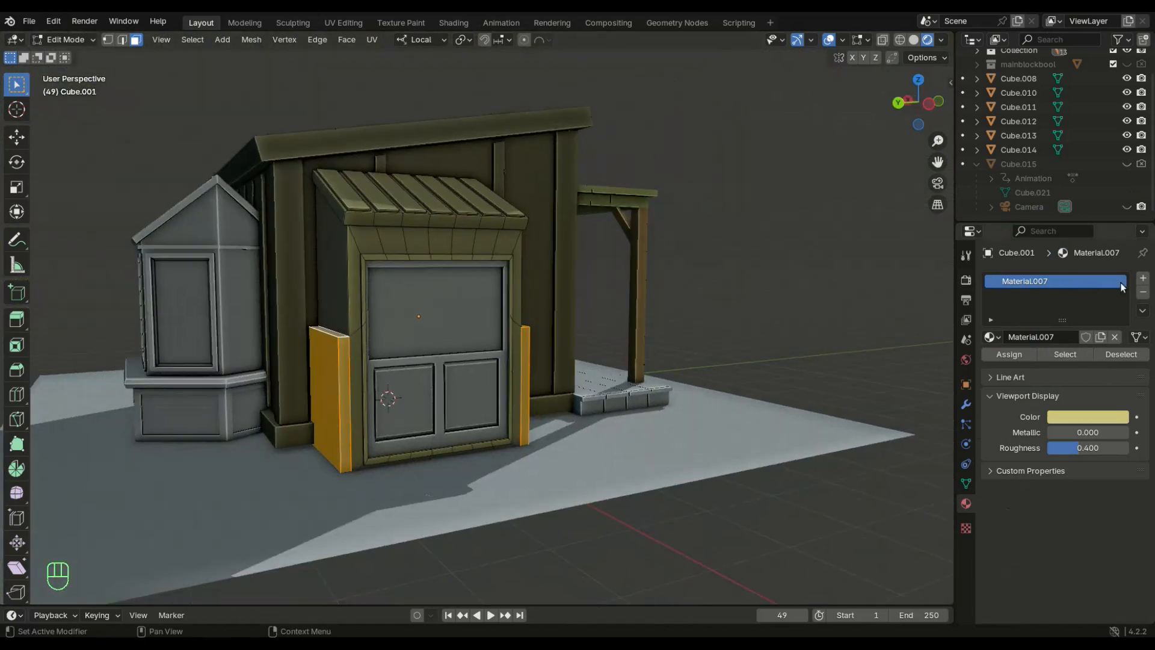
pyautogui.click(1143, 278)
pyautogui.click(1068, 365)
pyautogui.click(1085, 445)
pyautogui.moveTo(1115, 234); pyautogui.dragTo(1116, 251)
pyautogui.click(999, 385)
pyautogui.click(721, 430)
# - Give the side door a new material with a pale blue viewport color
pyautogui.scroll(-2, 542, 427)
pyautogui.moveTo(536, 427); pyautogui.dragTo(429, 407, button='middle')
pyautogui.scroll(4, 428, 406)
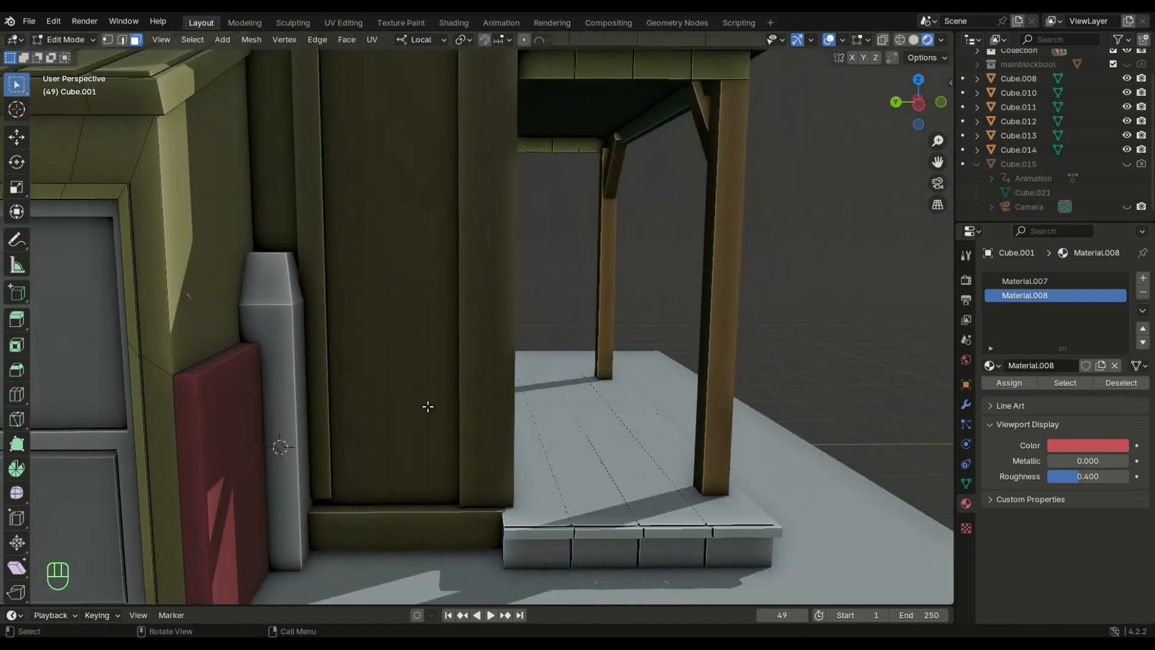
pyautogui.press('Tab')
pyautogui.scroll(-5, 421, 403)
pyautogui.moveTo(376, 378); pyautogui.dragTo(417, 395, button='middle')
pyautogui.scroll(5, 270, 252)
pyautogui.scroll(-3, 241, 222)
pyautogui.moveTo(319, 240); pyautogui.dragTo(346, 256, button='middle')
pyautogui.click(385, 268)
pyautogui.click(1082, 337)
pyautogui.click(1088, 416)
pyautogui.click(1049, 227)
# - Assign the side door's two upper panes a new material with metallic 1.0 and roughness 0
pyautogui.press('Tab')
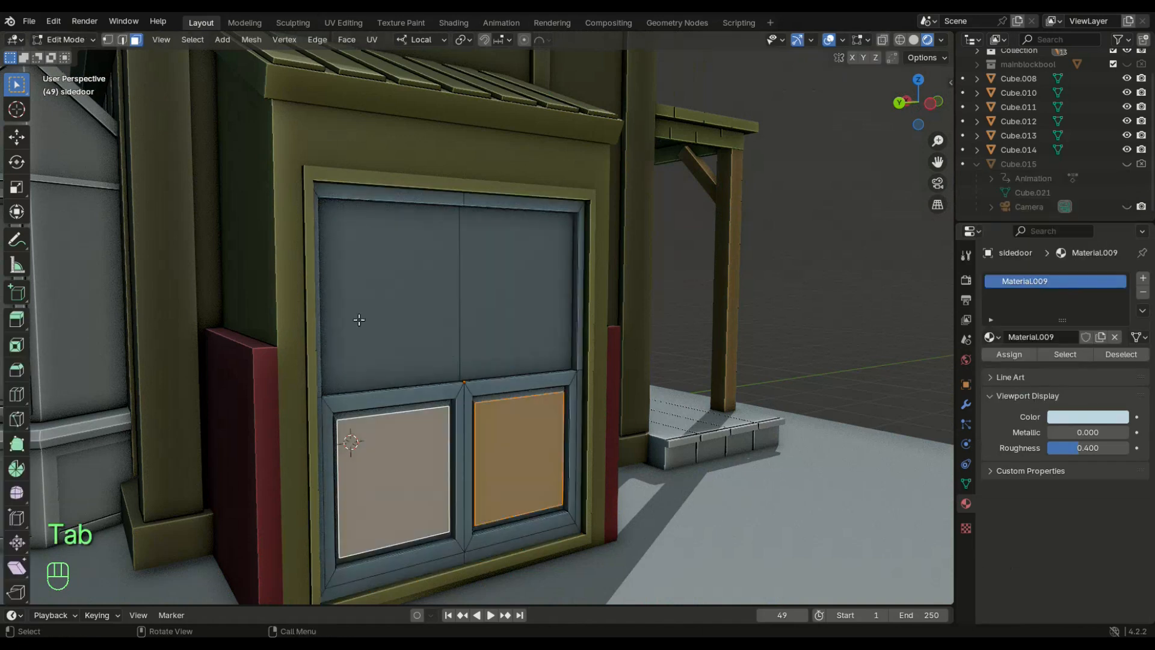
pyautogui.click(447, 356)
pyautogui.keyDown('shift'); pyautogui.click(499, 352); pyautogui.keyUp('shift')
pyautogui.click(1144, 282)
pyautogui.click(1068, 366)
pyautogui.moveTo(1077, 461); pyautogui.dragTo(1128, 462)
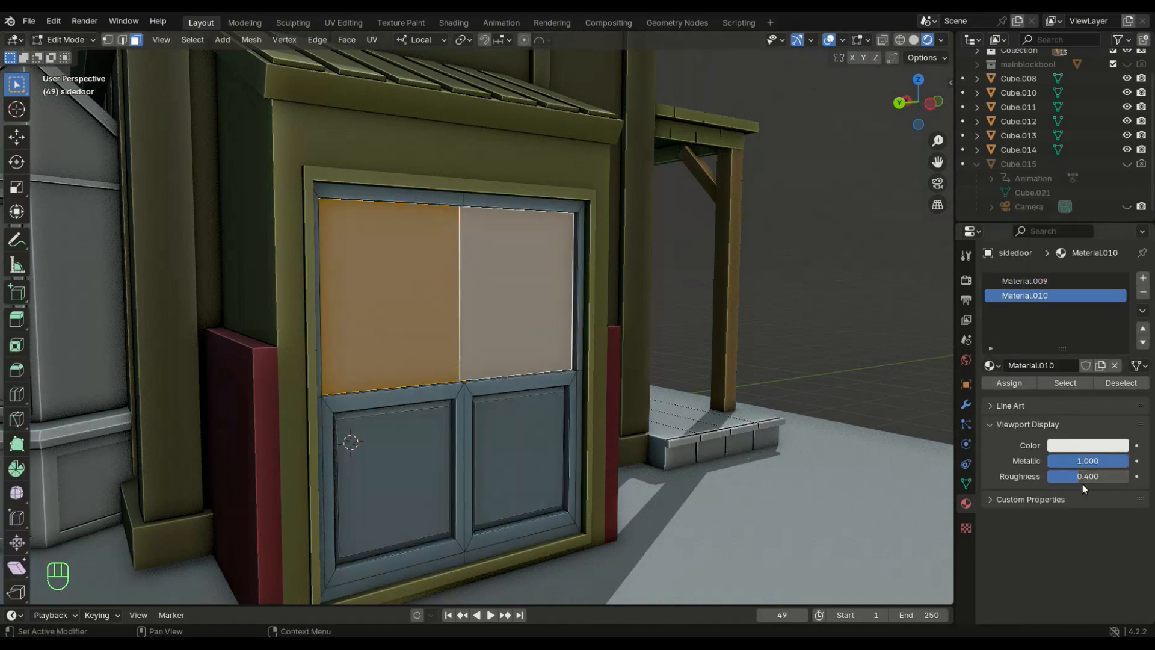
pyautogui.click(991, 382)
pyautogui.click(819, 294)
# - Isolate the side door, assign its outer frame faces a new medium blue material with roughness 1.0, and return to the full scene
pyautogui.scroll(-2, 421, 348)
pyautogui.moveTo(391, 357); pyautogui.dragTo(353, 361, button='middle')
pyautogui.scroll(2, 353, 361)
pyautogui.keyDown('alt'); pyautogui.keyDown('shift'); pyautogui.click(114, 238); pyautogui.keyUp('shift'); pyautogui.keyUp('alt')
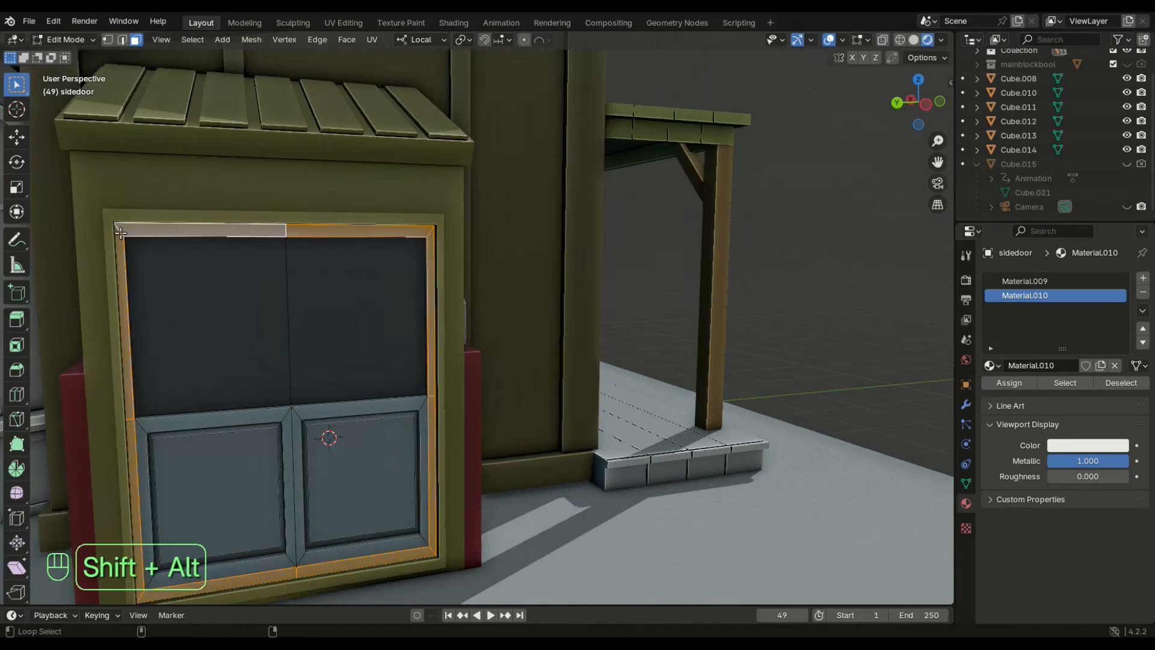
pyautogui.scroll(-1, 222, 313)
pyautogui.press('KP_Divide')
pyautogui.scroll(-1, 339, 246)
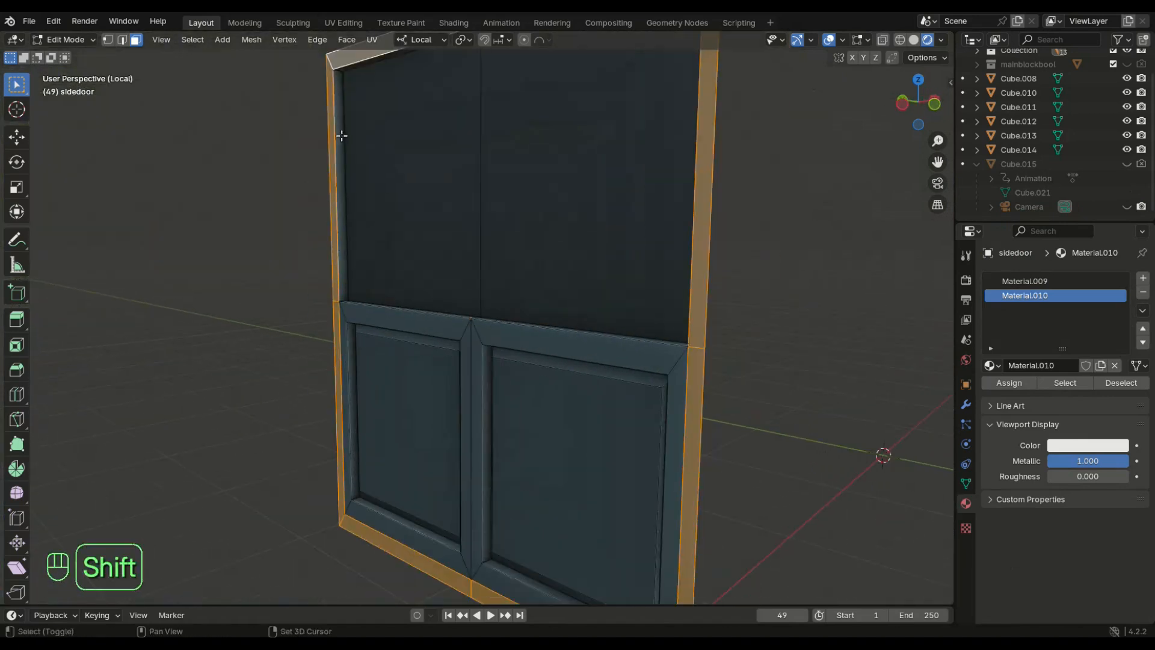
pyautogui.keyDown('shift'); pyautogui.click(340, 134); pyautogui.keyUp('shift')
pyautogui.moveTo(409, 186); pyautogui.dragTo(586, 207, button='middle')
pyautogui.moveTo(679, 250); pyautogui.dragTo(441, 191, button='middle')
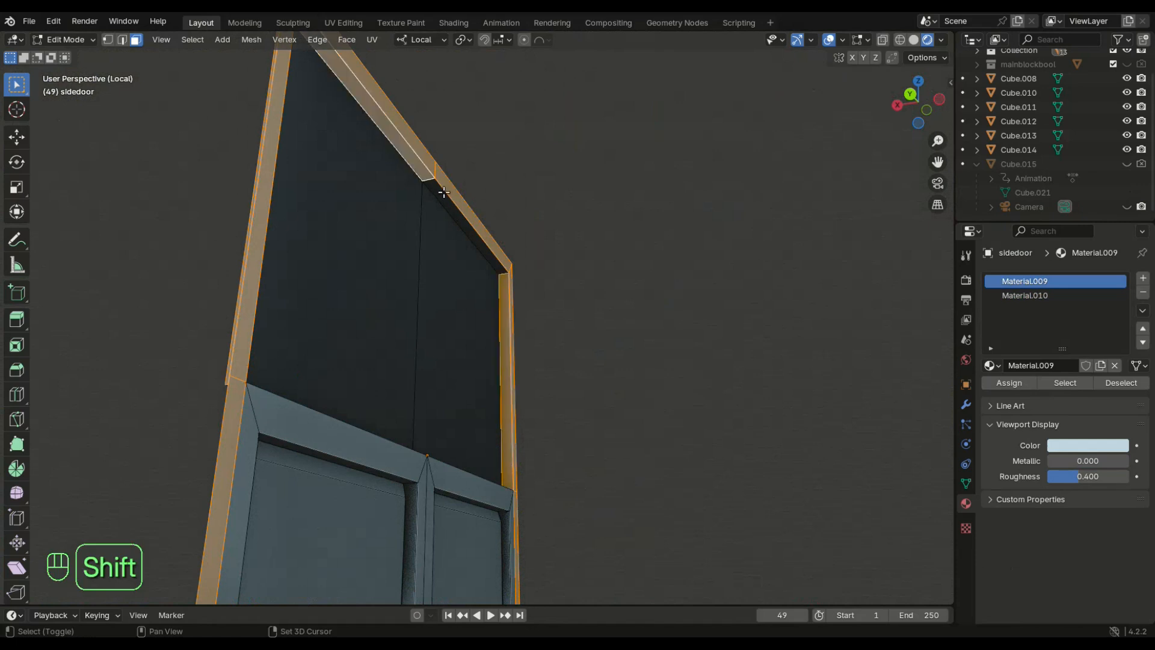
pyautogui.click(1143, 278)
pyautogui.click(1081, 362)
pyautogui.click(1084, 445)
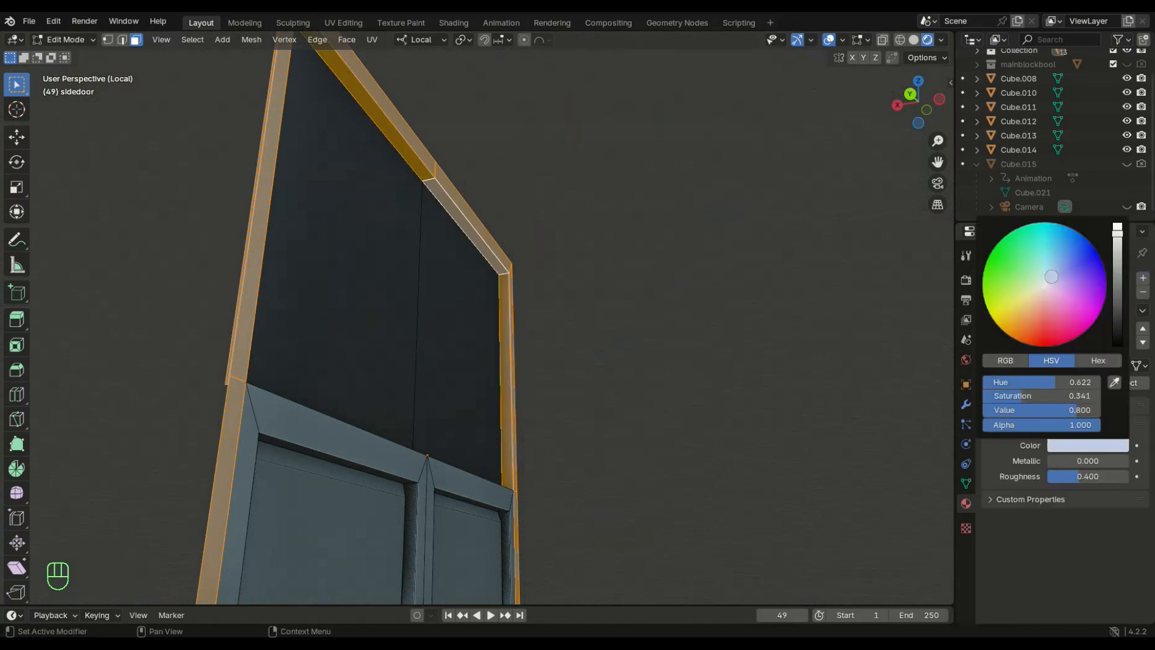
pyautogui.moveTo(1119, 235); pyautogui.dragTo(1119, 263)
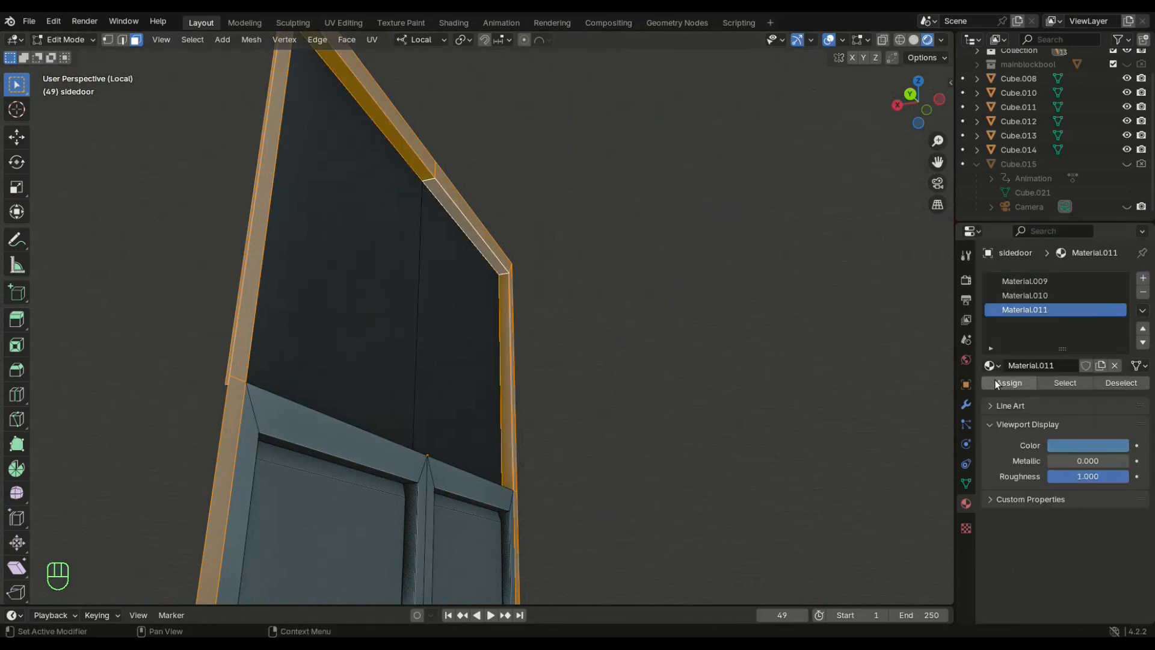
pyautogui.click(1008, 382)
pyautogui.press('KP_Divide')
pyautogui.press('Tab')
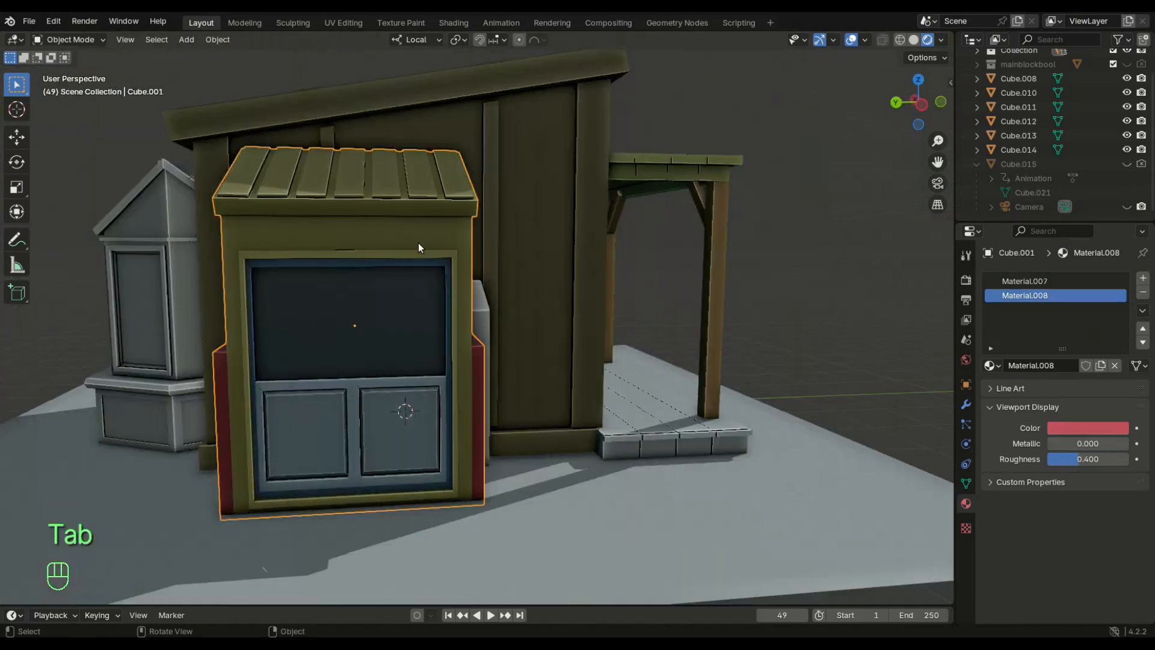
# - Readjust the brightness of the side shed's red material
pyautogui.click(419, 248)
pyautogui.moveTo(419, 247); pyautogui.dragTo(617, 347, button='middle')
pyautogui.click(1075, 428)
pyautogui.moveTo(1116, 237); pyautogui.dragTo(1117, 212)
# - Give the bay window a new tan material with hue 0.087, saturation 0.580 and value 0.800
pyautogui.moveTo(798, 329)
pyautogui.mouseDown(button='middle')
pyautogui.moveTo(828, 367)
pyautogui.moveTo(536, 413)
pyautogui.moveTo(722, 400)
pyautogui.moveTo(337, 414)
pyautogui.moveTo(539, 401)
pyautogui.mouseUp(button='middle')
pyautogui.click(486, 378)
pyautogui.click(1087, 336)
pyautogui.click(1115, 397)
pyautogui.moveTo(1044, 239); pyautogui.dragTo(1042, 239)
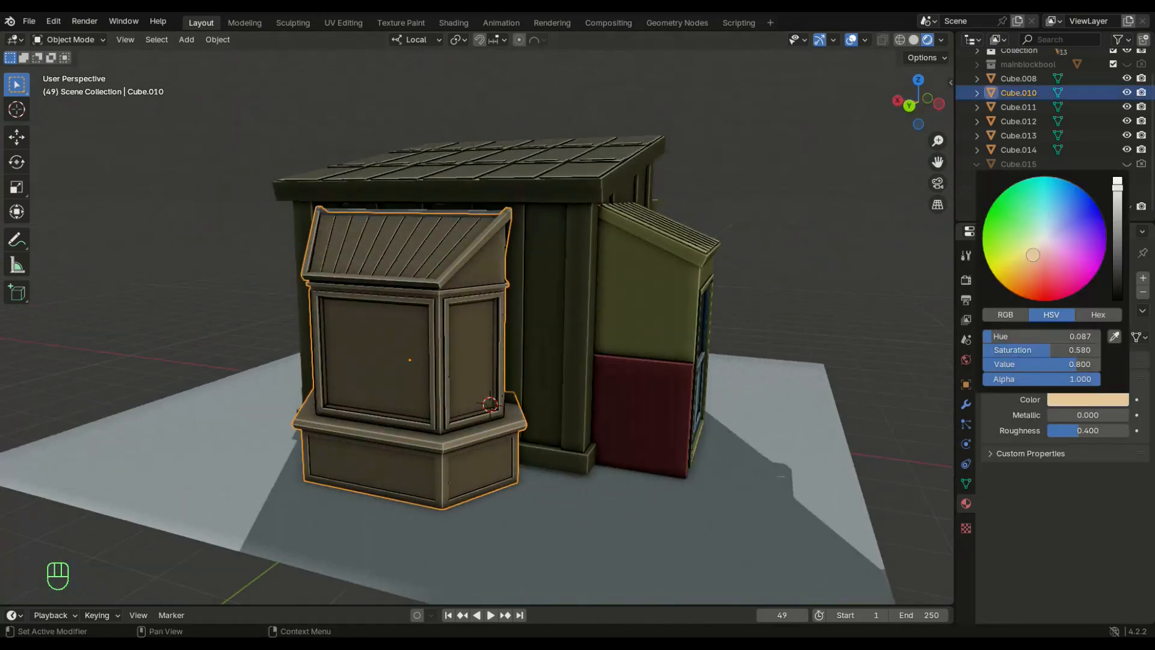
# - Darken the bay window's tan material slightly and apply the same Material.012 to the beam along the top of its roof
pyautogui.moveTo(1117, 190); pyautogui.dragTo(1117, 199)
pyautogui.moveTo(602, 256); pyautogui.dragTo(625, 280, button='middle')
pyautogui.scroll(2, 542, 282)
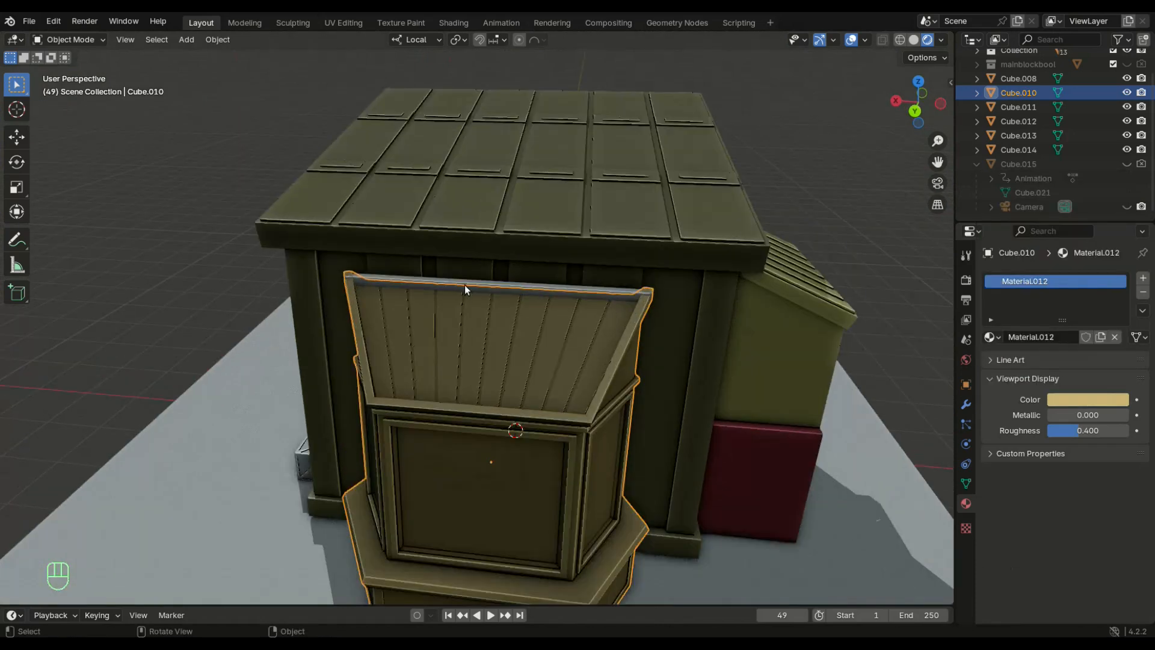
pyautogui.click(466, 286)
pyautogui.click(998, 338)
pyautogui.click(914, 483)
pyautogui.scroll(-4, 854, 324)
pyautogui.click(846, 312)
# - Assign the bay window's protruding sill faces a new blue material
pyautogui.scroll(6, 572, 397)
pyautogui.moveTo(542, 415); pyautogui.dragTo(586, 348, button='middle')
pyautogui.click(578, 440)
pyautogui.press('Tab')
pyautogui.moveTo(558, 432); pyautogui.dragTo(576, 231, button='middle')
pyautogui.scroll(-5, 645, 210)
pyautogui.click(1142, 278)
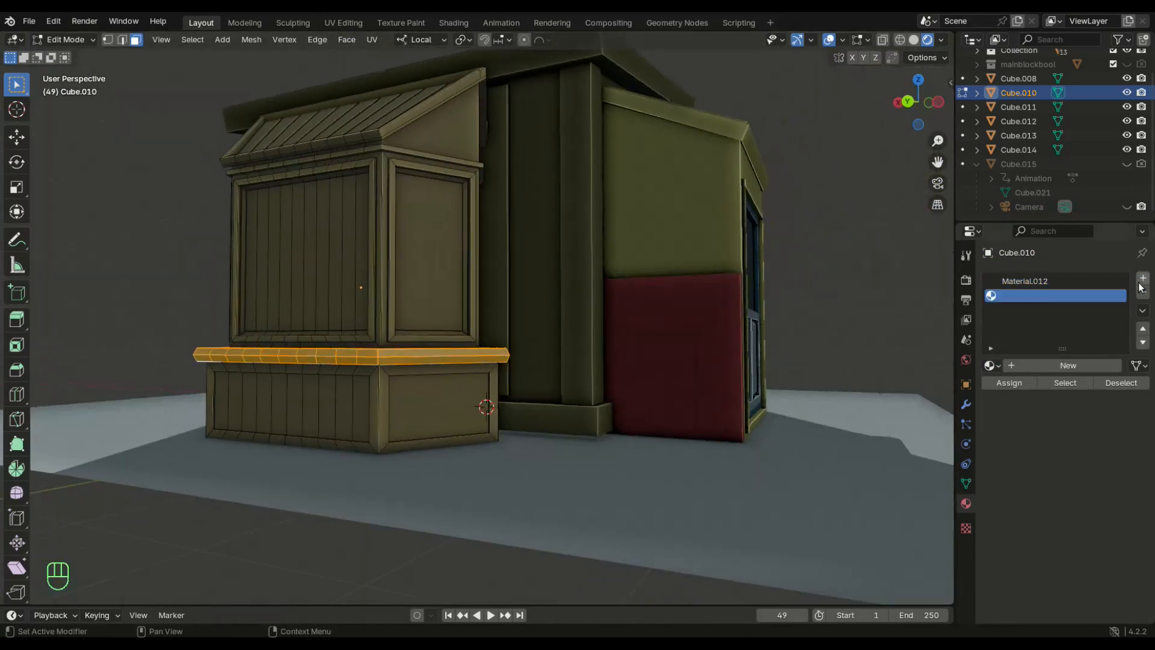
pyautogui.click(1068, 366)
pyautogui.click(1076, 446)
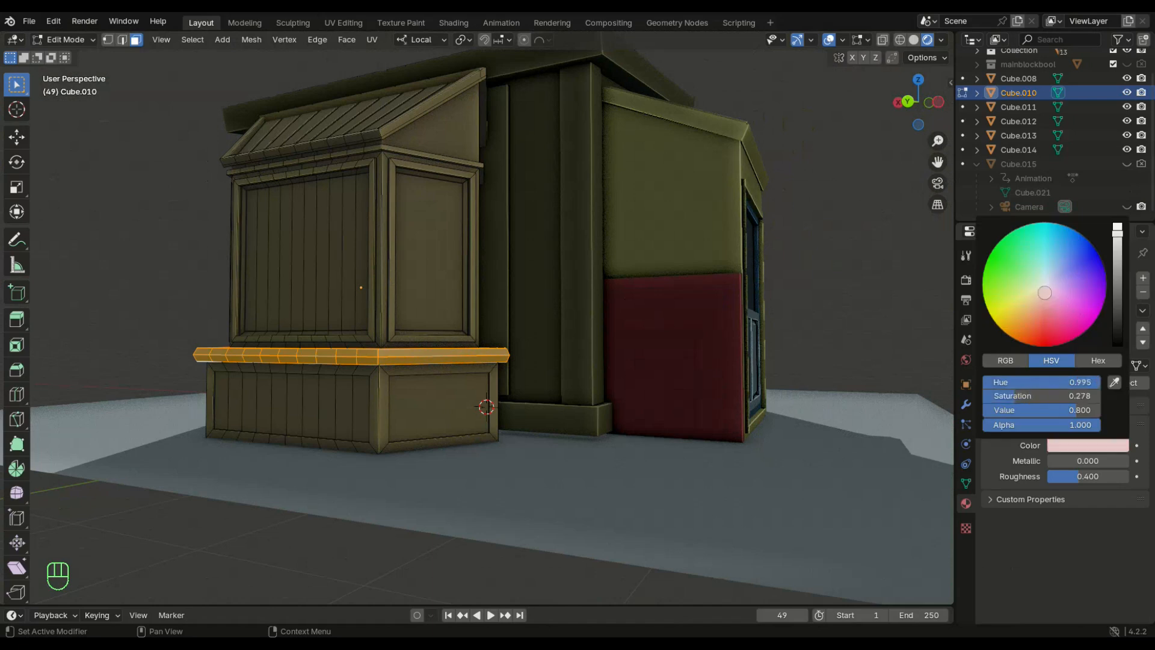
pyautogui.press('Tab')
pyautogui.moveTo(854, 397); pyautogui.dragTo(500, 406, button='middle')
# - Assign the frame faces of the bay's side window nearest the yellow-green shed a new bright green material
pyautogui.press('Tab')
pyautogui.click(524, 367)
pyautogui.scroll(4, 525, 361)
pyautogui.moveTo(524, 361); pyautogui.dragTo(494, 337, button='middle')
pyautogui.keyDown('alt'); pyautogui.click(328, 150); pyautogui.keyUp('alt')
pyautogui.moveTo(336, 154); pyautogui.dragTo(428, 259, button='middle')
pyautogui.keyDown('alt'); pyautogui.keyDown('shift'); pyautogui.click(421, 253); pyautogui.keyUp('shift'); pyautogui.keyUp('alt')
pyautogui.scroll(-5, 528, 106)
pyautogui.click(1143, 278)
pyautogui.click(1035, 365)
pyautogui.click(1087, 446)
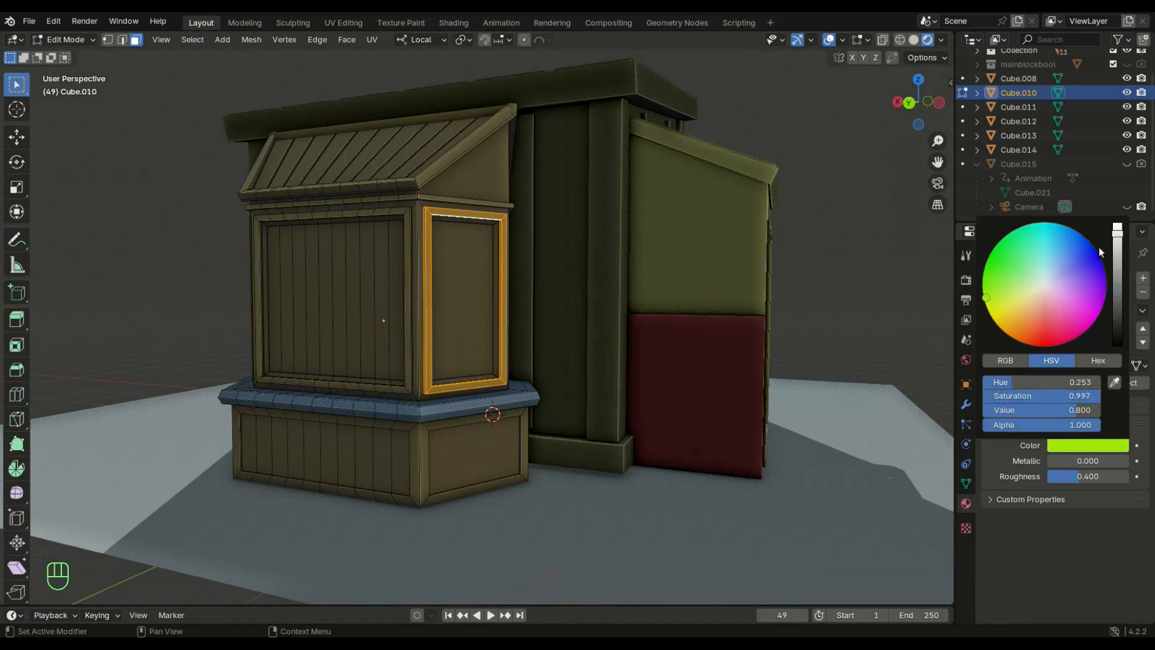
pyautogui.scroll(3, 433, 299)
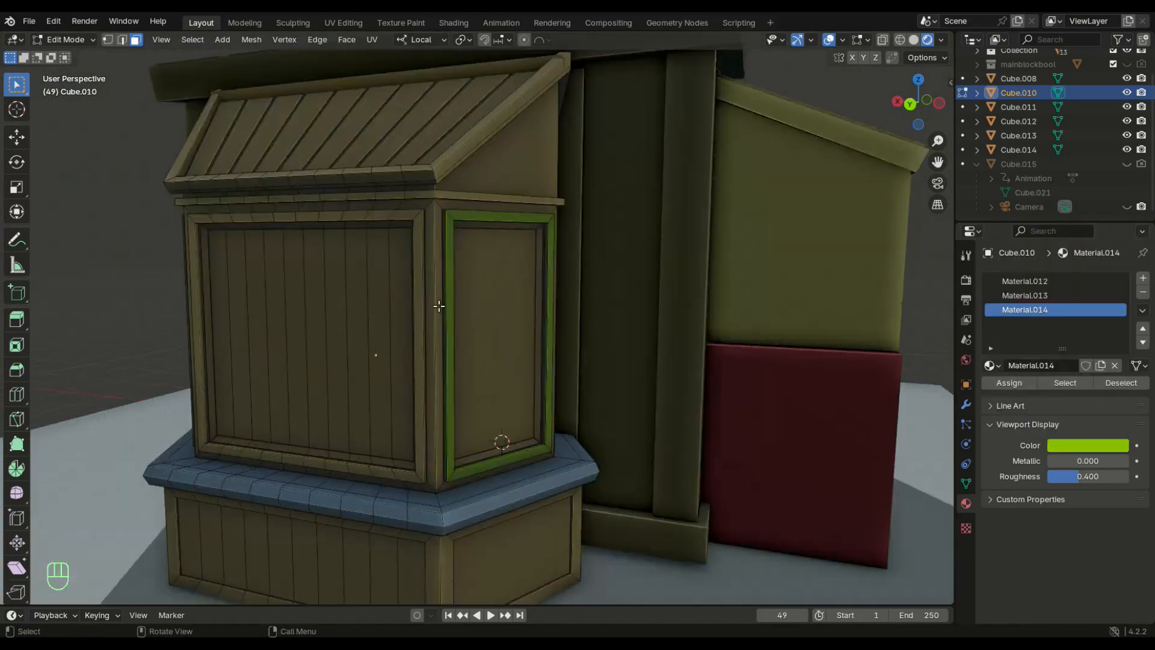
# - Assign the green Material.014 to the frame faces of the bay's front window and its other side window
pyautogui.moveTo(433, 298); pyautogui.dragTo(675, 237, button='middle')
pyautogui.scroll(-3, 675, 237)
pyautogui.keyDown('shift'); pyautogui.moveTo(463, 313); pyautogui.dragTo(421, 403, button='middle'); pyautogui.keyUp('shift')
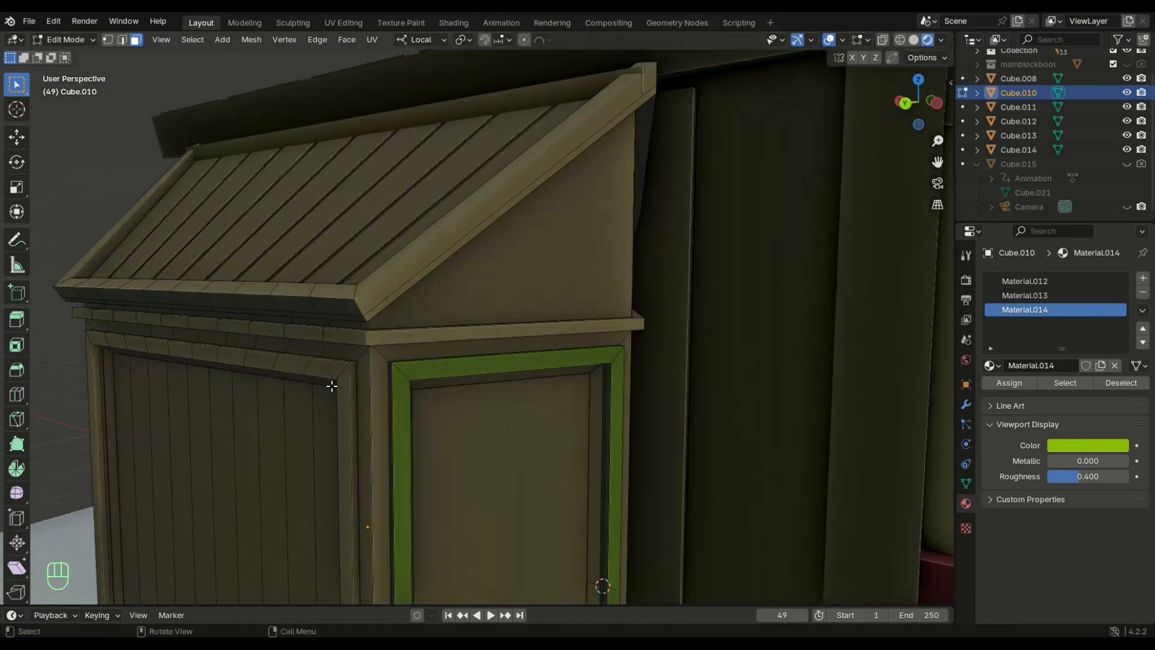
pyautogui.moveTo(201, 363); pyautogui.dragTo(171, 95, button='middle')
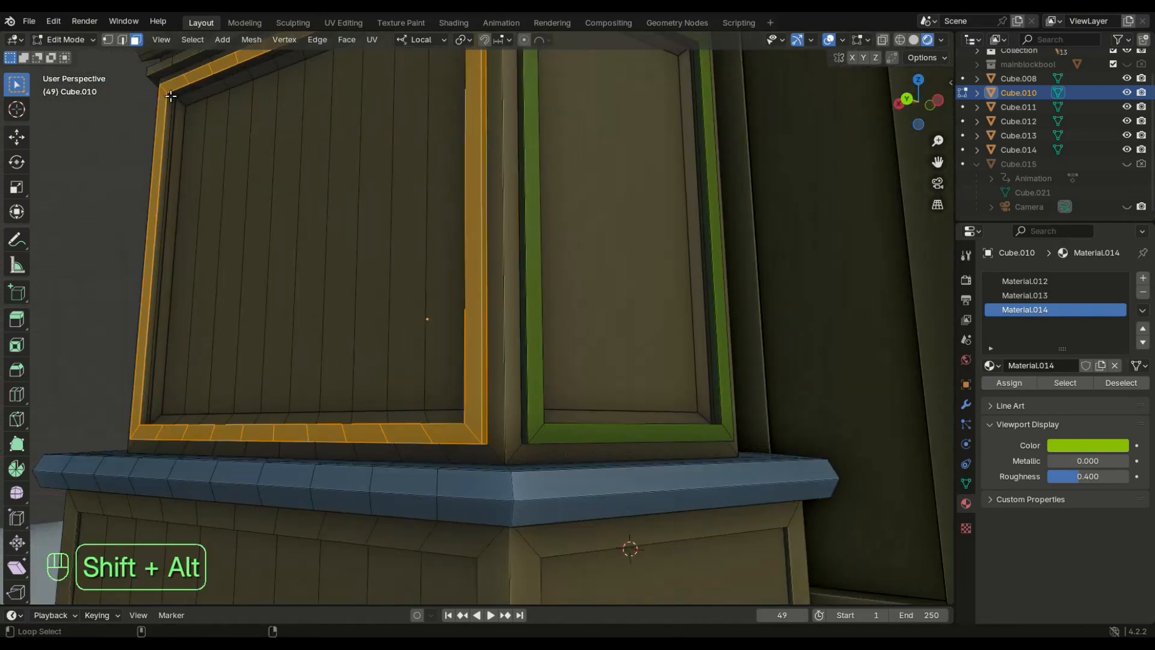
pyautogui.keyDown('alt'); pyautogui.keyDown('shift'); pyautogui.click(171, 95); pyautogui.keyUp('shift'); pyautogui.keyUp('alt')
pyautogui.keyDown('alt'); pyautogui.click(175, 103); pyautogui.keyUp('alt')
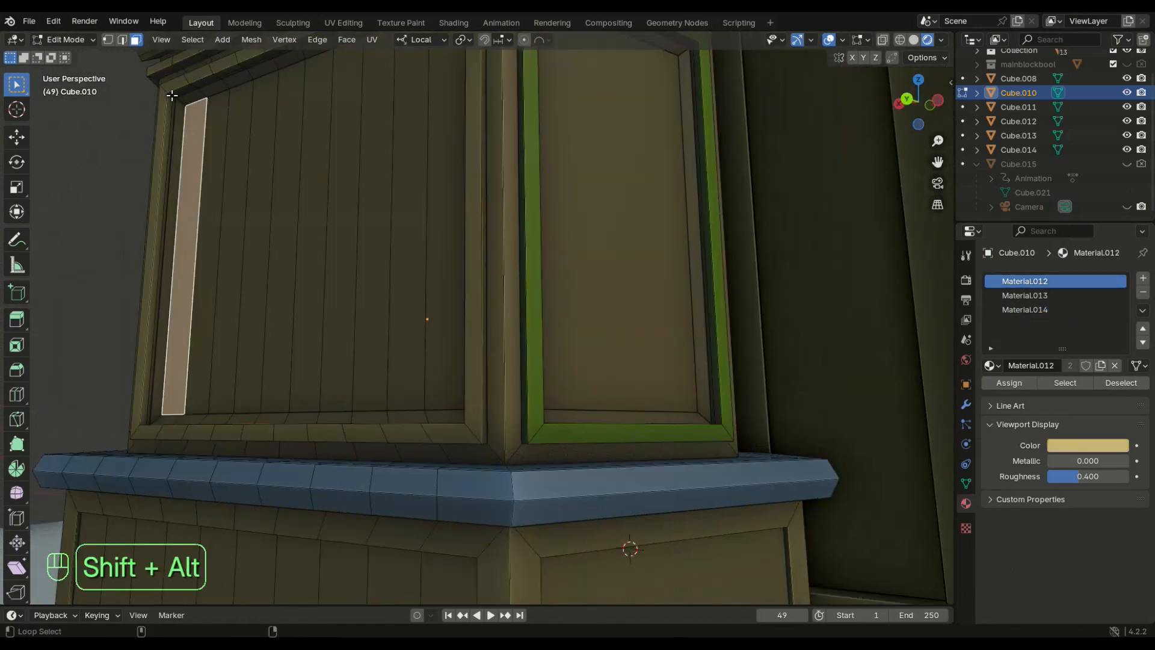
pyautogui.keyDown('alt'); pyautogui.keyDown('shift'); pyautogui.click(173, 94); pyautogui.keyUp('shift'); pyautogui.keyUp('alt')
pyautogui.keyDown('alt'); pyautogui.keyDown('shift'); pyautogui.click(172, 94); pyautogui.keyUp('shift'); pyautogui.keyUp('alt')
pyautogui.moveTo(173, 94); pyautogui.dragTo(166, 136, button='middle')
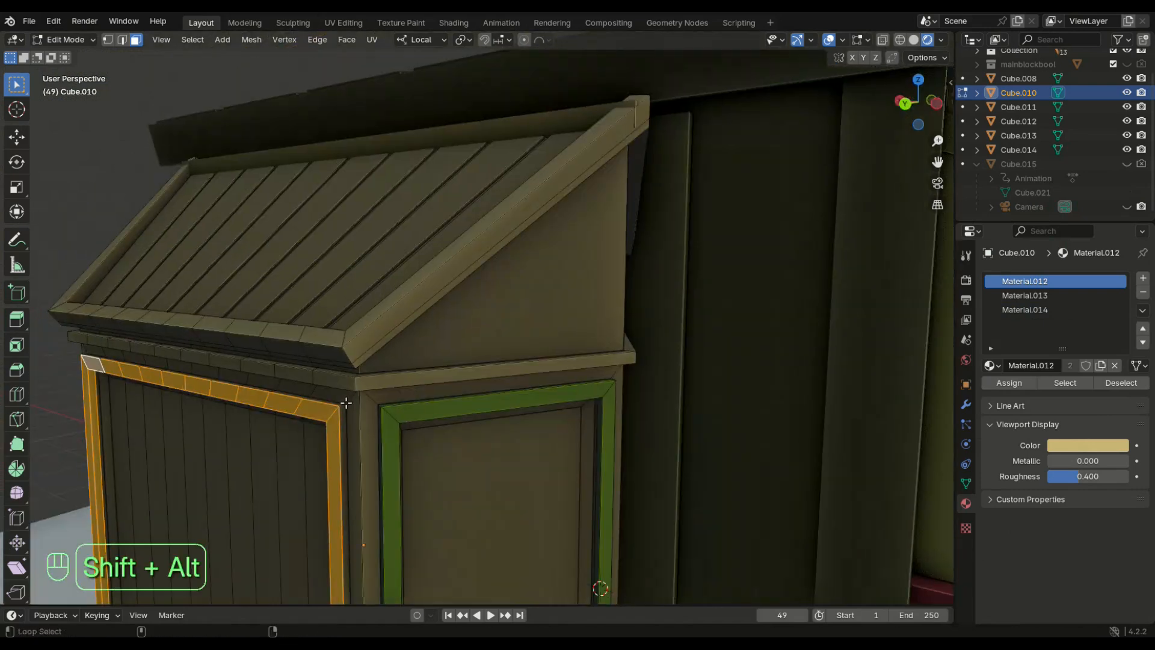
pyautogui.moveTo(634, 361); pyautogui.dragTo(523, 377, button='middle')
pyautogui.keyDown('alt'); pyautogui.click(735, 335); pyautogui.keyUp('alt')
pyautogui.click(735, 337)
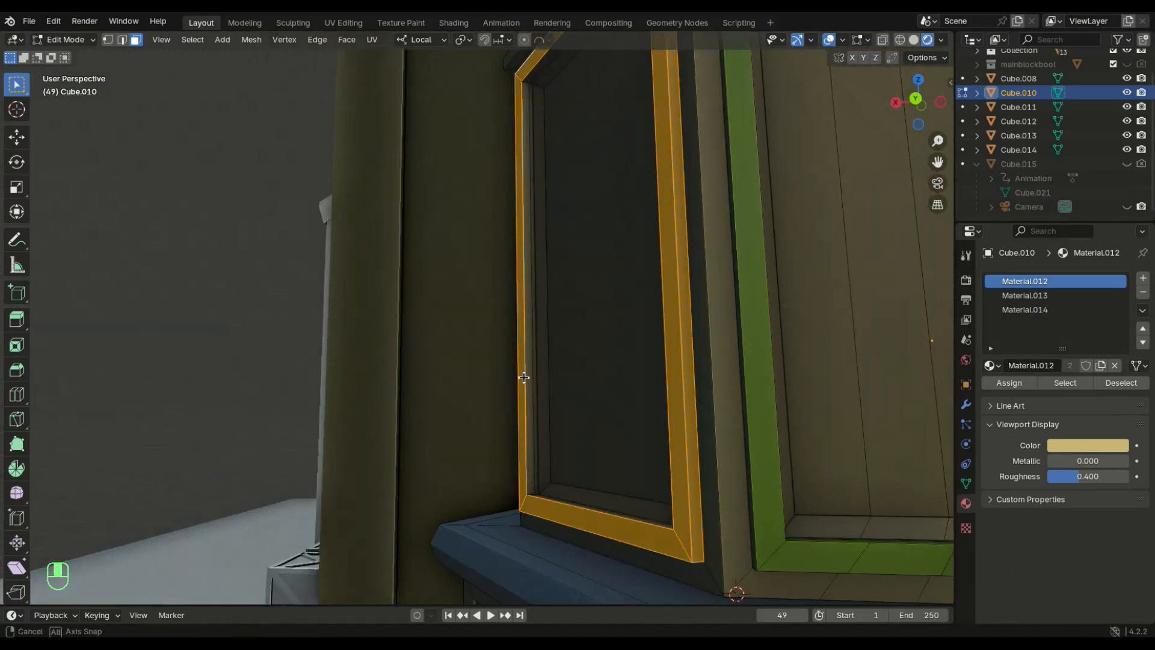
pyautogui.keyDown('alt'); pyautogui.keyDown('shift'); pyautogui.click(525, 81); pyautogui.keyUp('shift'); pyautogui.keyUp('alt')
pyautogui.scroll(-4, 529, 84)
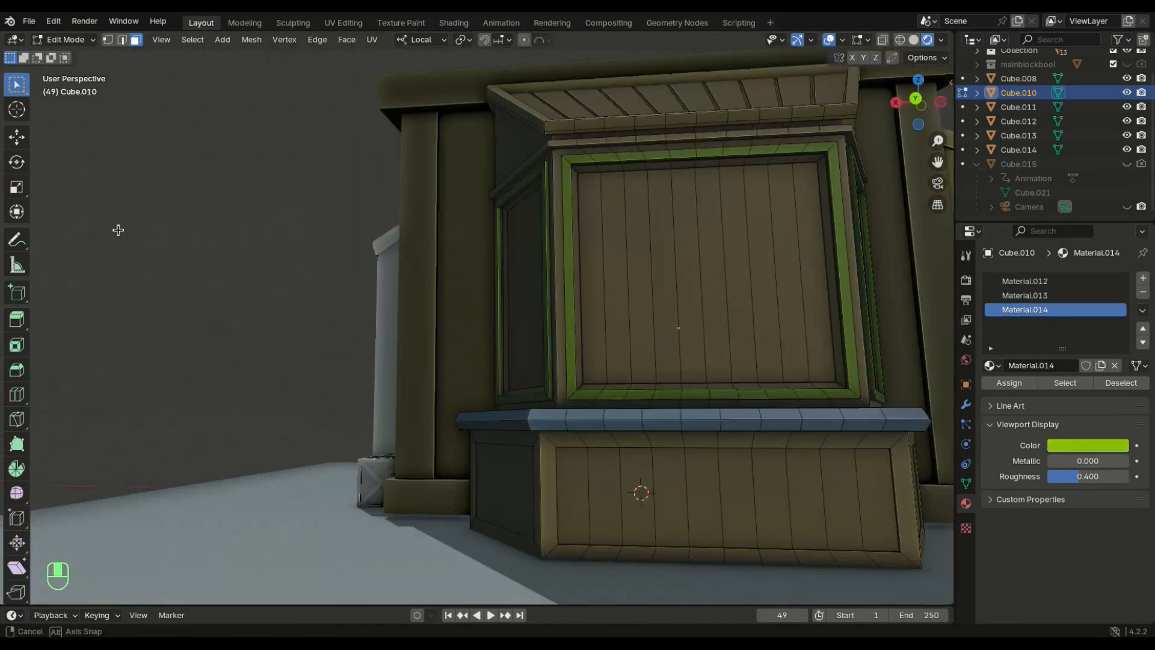
# - Assign the green Material.014 to the thin ledge running around the bay just above the windows
pyautogui.moveTo(468, 237); pyautogui.dragTo(476, 255, button='middle')
pyautogui.scroll(-4, 457, 239)
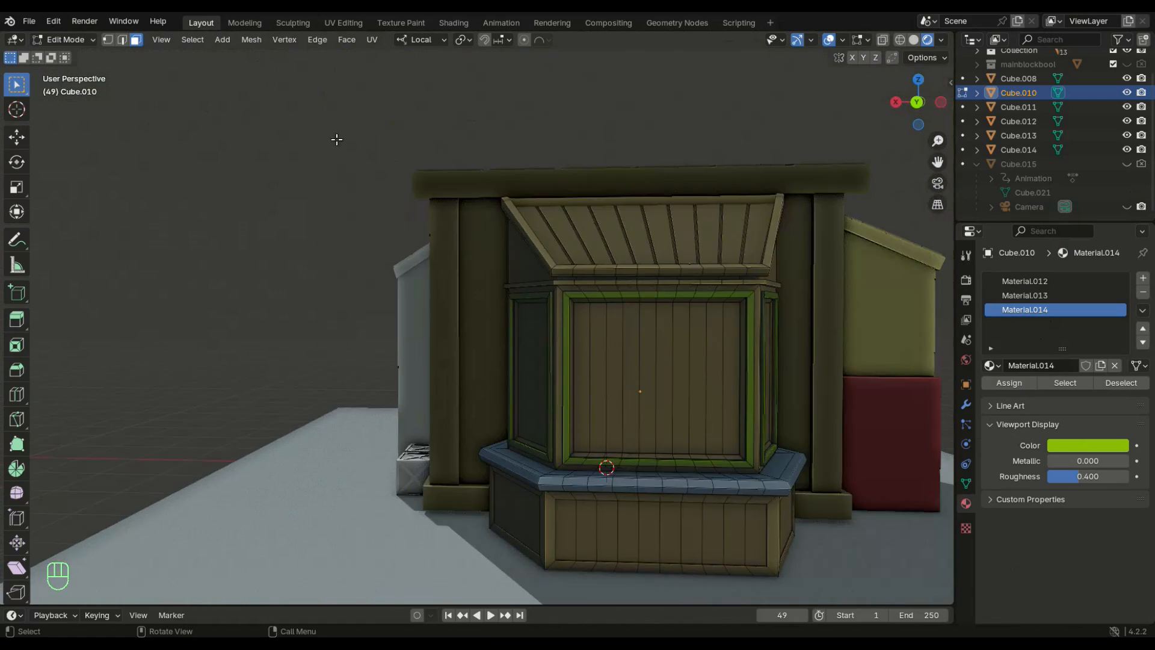
pyautogui.scroll(5, 607, 265)
pyautogui.moveTo(611, 268); pyautogui.dragTo(597, 276, button='middle')
pyautogui.keyDown('alt'); pyautogui.keyDown('shift'); pyautogui.click(528, 317); pyautogui.keyUp('shift'); pyautogui.keyUp('alt')
pyautogui.moveTo(528, 318); pyautogui.dragTo(528, 318, button='middle')
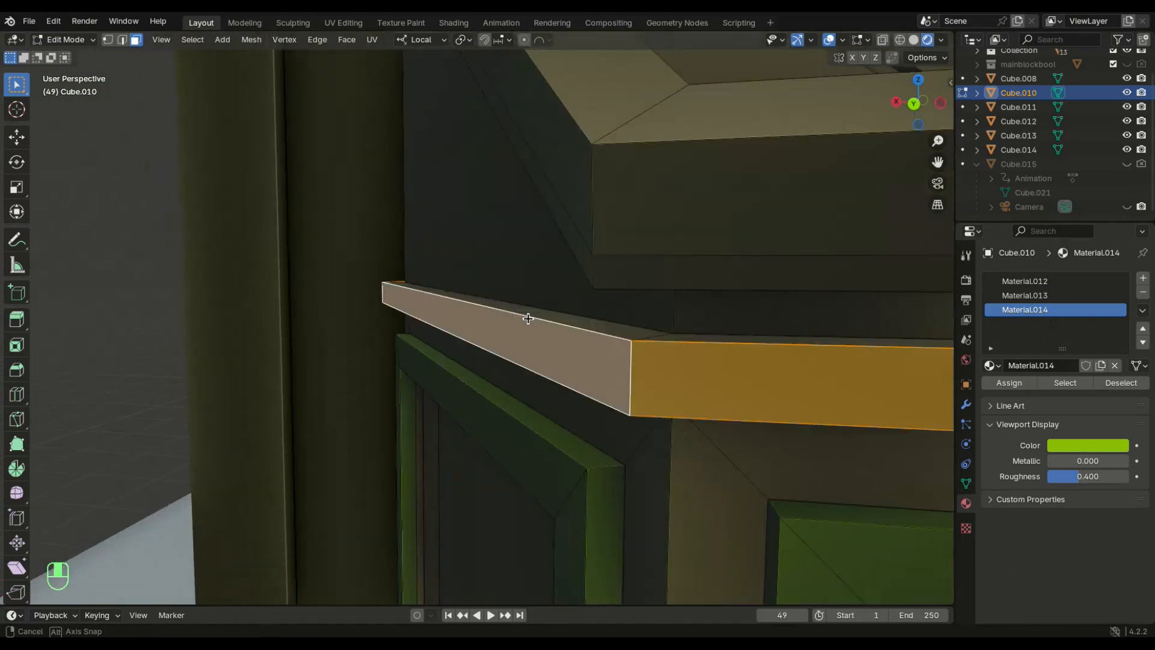
pyautogui.keyDown('alt'); pyautogui.keyDown('shift'); pyautogui.click(655, 335); pyautogui.keyUp('shift'); pyautogui.keyUp('alt')
pyautogui.moveTo(655, 336); pyautogui.dragTo(652, 337, button='middle')
pyautogui.scroll(-2, 652, 337)
pyautogui.keyDown('alt'); pyautogui.keyDown('shift'); pyautogui.click(472, 165); pyautogui.keyUp('shift'); pyautogui.keyUp('alt')
pyautogui.scroll(-6, 481, 192)
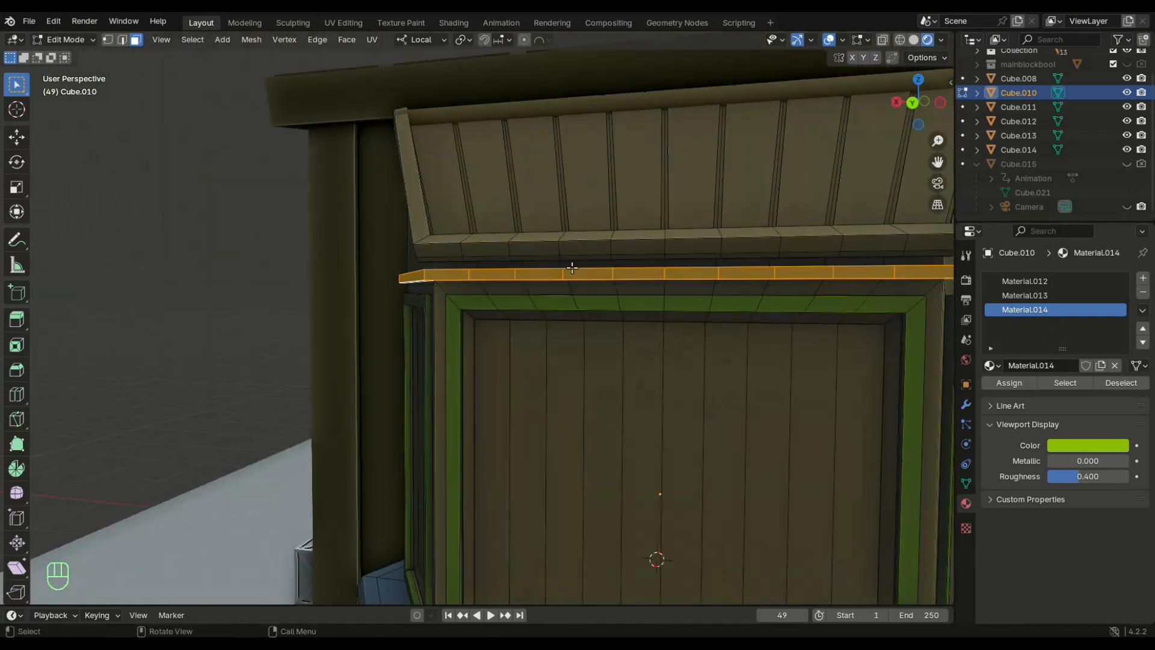
pyautogui.click(1003, 388)
pyautogui.scroll(-5, 301, 288)
pyautogui.click(214, 273)
# - Assign the panel frames of the bay window's lower base a new pale yellow material with roughness 1.0
pyautogui.moveTo(213, 273); pyautogui.dragTo(385, 464, button='middle')
pyautogui.scroll(2, 439, 473)
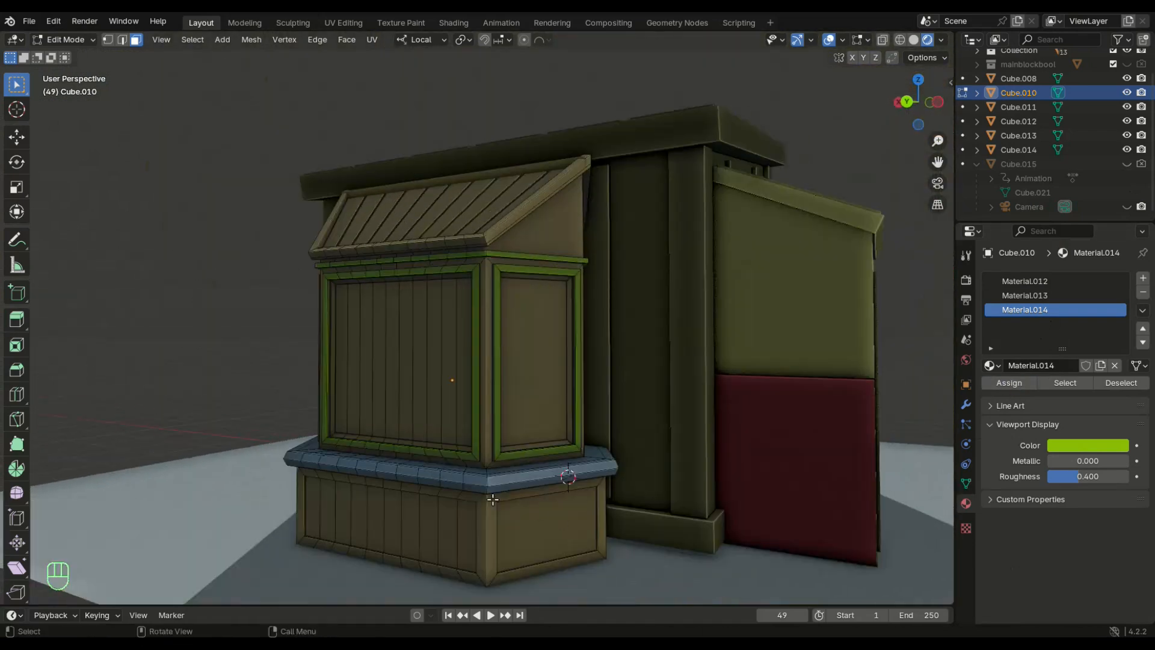
pyautogui.moveTo(482, 498); pyautogui.dragTo(448, 506, button='middle')
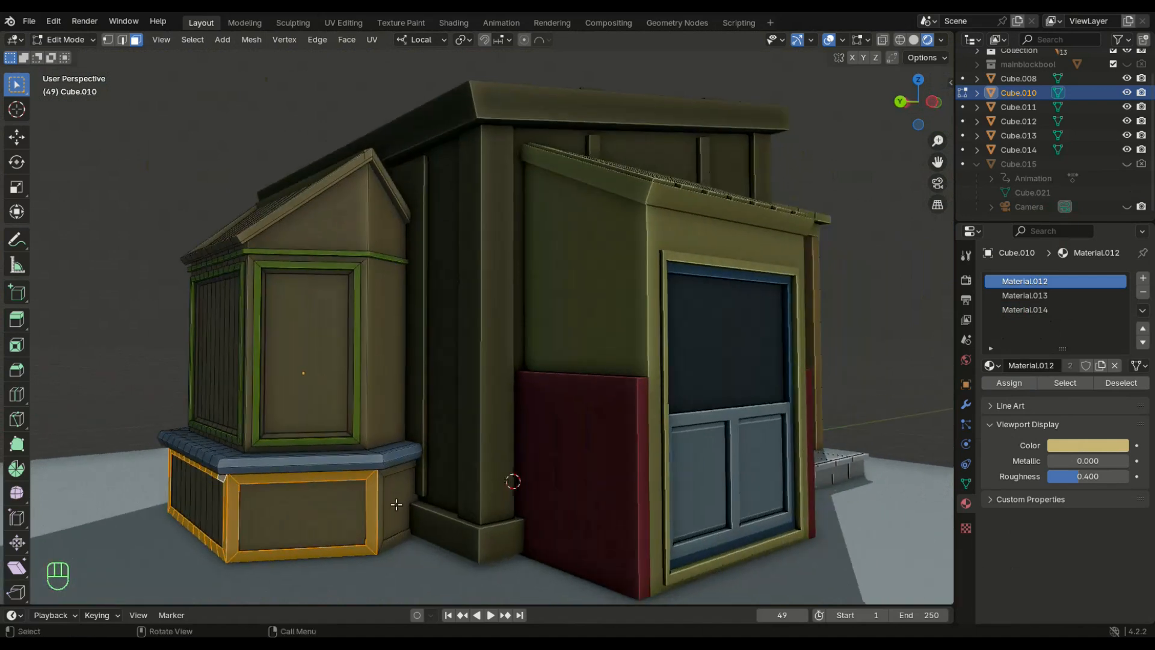
pyautogui.moveTo(382, 474); pyautogui.dragTo(374, 465, button='middle')
pyautogui.moveTo(749, 449); pyautogui.dragTo(725, 434, button='middle')
pyautogui.click(1142, 278)
pyautogui.click(1068, 366)
pyautogui.click(1078, 445)
pyautogui.click(1082, 447)
pyautogui.moveTo(1116, 234); pyautogui.dragTo(1117, 226)
pyautogui.click(1012, 384)
pyautogui.click(389, 477)
# - Assign the bay's front and side window panes a new material with metallic 1.0 and roughness 0
pyautogui.scroll(-1, 389, 477)
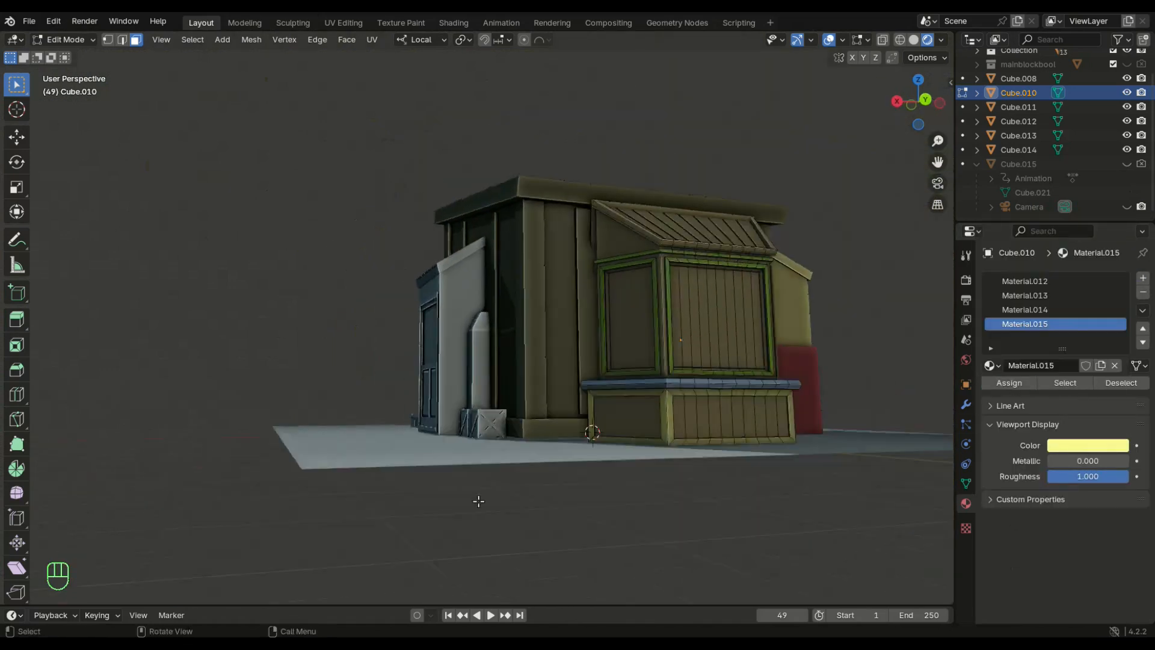
pyautogui.moveTo(389, 476); pyautogui.dragTo(328, 490, button='middle')
pyautogui.scroll(2, 328, 490)
pyautogui.moveTo(665, 502); pyautogui.dragTo(649, 484, button='middle')
pyautogui.click(650, 484)
pyautogui.moveTo(625, 330); pyautogui.dragTo(608, 347, button='middle')
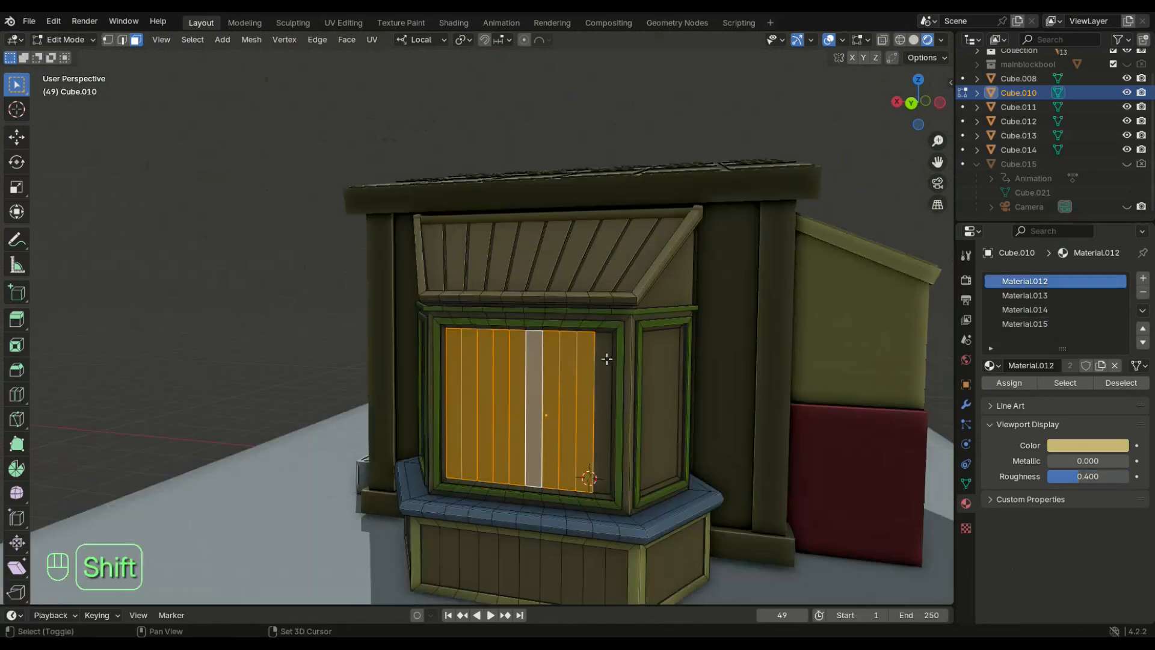
pyautogui.scroll(-2, 530, 366)
pyautogui.keyDown('shift'); pyautogui.click(697, 384); pyautogui.keyUp('shift')
pyautogui.moveTo(530, 366); pyautogui.dragTo(650, 392, button='middle')
pyautogui.click(1142, 279)
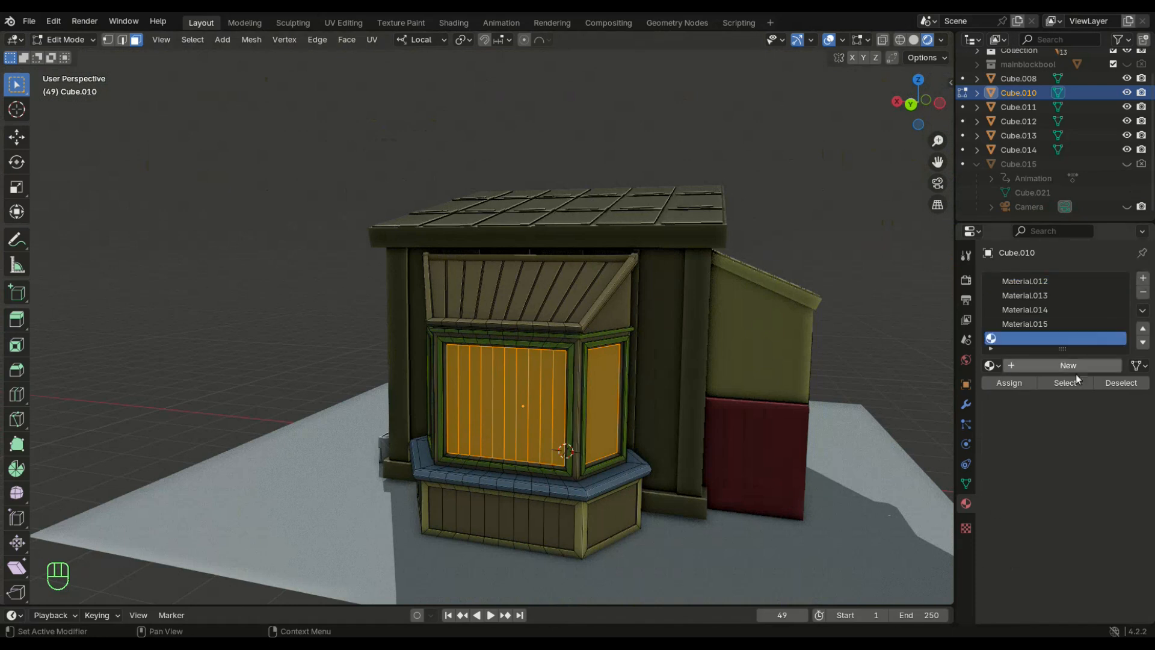
pyautogui.click(1036, 366)
# - Isolate the bay window and assign the edge trim faces of its roof a new red material with roughness 1.0
pyautogui.moveTo(852, 303); pyautogui.dragTo(399, 366, button='middle')
pyautogui.scroll(3, 389, 244)
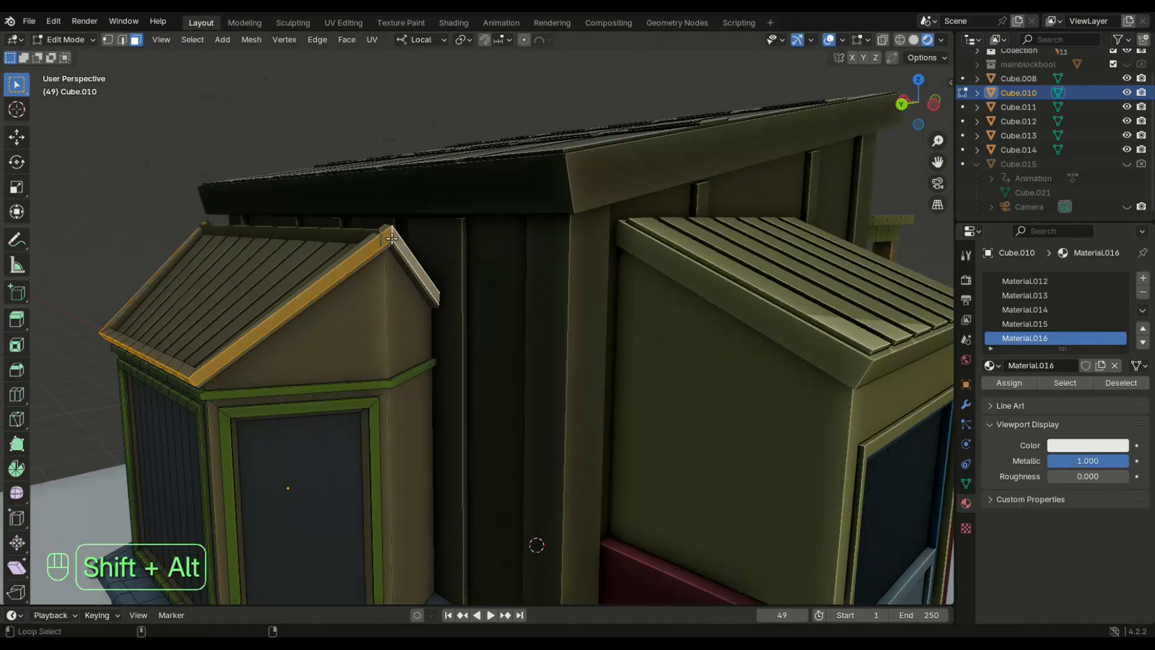
pyautogui.keyDown('alt'); pyautogui.keyDown('shift'); pyautogui.click(391, 246); pyautogui.keyUp('shift'); pyautogui.keyUp('alt')
pyautogui.keyDown('alt'); pyautogui.keyDown('shift'); pyautogui.click(391, 263); pyautogui.keyUp('shift'); pyautogui.keyUp('alt')
pyautogui.click(395, 243)
pyautogui.keyDown('alt'); pyautogui.click(393, 240); pyautogui.keyUp('alt')
pyautogui.scroll(4, 392, 241)
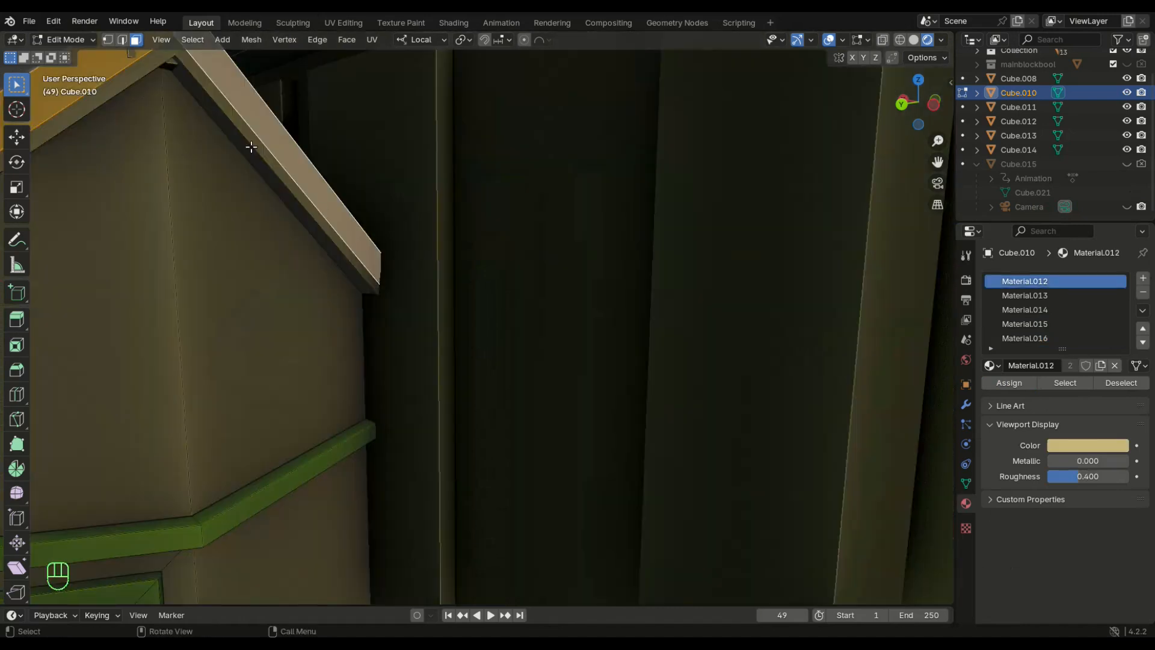
pyautogui.moveTo(391, 238); pyautogui.dragTo(394, 247, button='middle')
pyautogui.keyDown('alt'); pyautogui.keyDown('shift'); pyautogui.click(241, 238); pyautogui.keyUp('shift'); pyautogui.keyUp('alt')
pyautogui.moveTo(240, 238); pyautogui.dragTo(246, 245, button='middle')
pyautogui.moveTo(191, 344); pyautogui.dragTo(229, 449, button='middle')
pyautogui.scroll(-5, 255, 476)
pyautogui.press('/')
pyautogui.scroll(3, 601, 216)
pyautogui.keyDown('shift'); pyautogui.moveTo(620, 181); pyautogui.dragTo(619, 301, button='middle'); pyautogui.keyUp('shift')
pyautogui.scroll(3, 619, 301)
pyautogui.moveTo(691, 253); pyautogui.dragTo(637, 361, button='middle')
pyautogui.moveTo(655, 252); pyautogui.dragTo(614, 179, button='middle')
pyautogui.keyDown('alt'); pyautogui.keyDown('shift'); pyautogui.click(556, 63); pyautogui.keyUp('shift'); pyautogui.keyUp('alt')
pyautogui.scroll(-4, 550, 90)
pyautogui.moveTo(546, 115); pyautogui.dragTo(505, 180, button='middle')
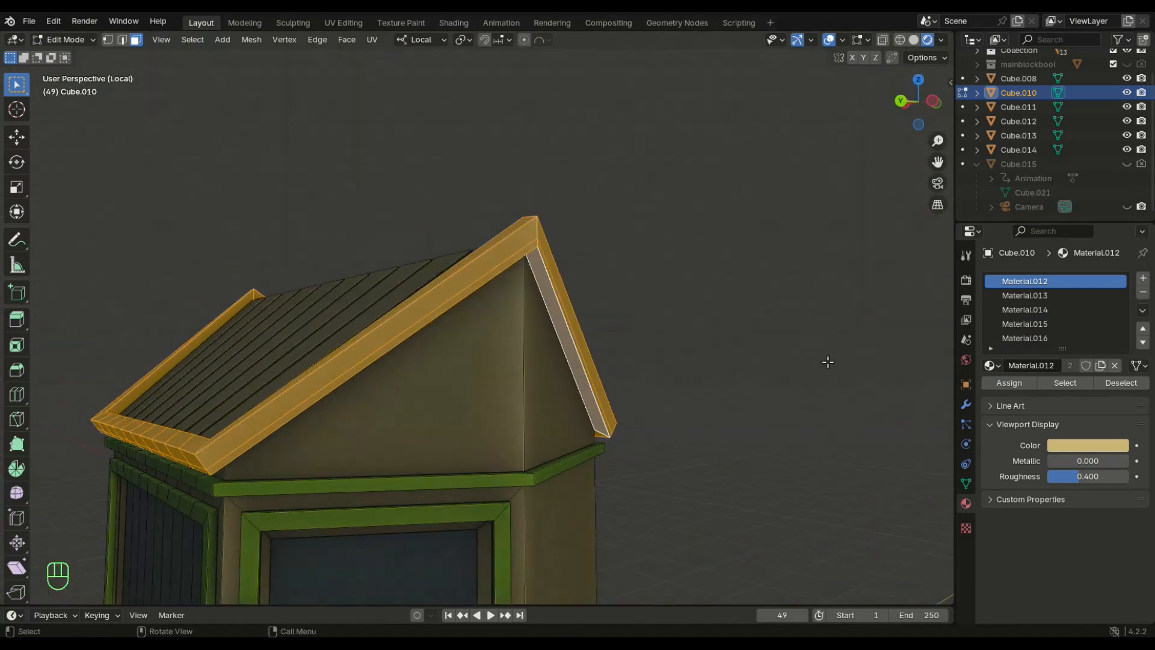
pyautogui.click(1024, 338)
pyautogui.click(1087, 445)
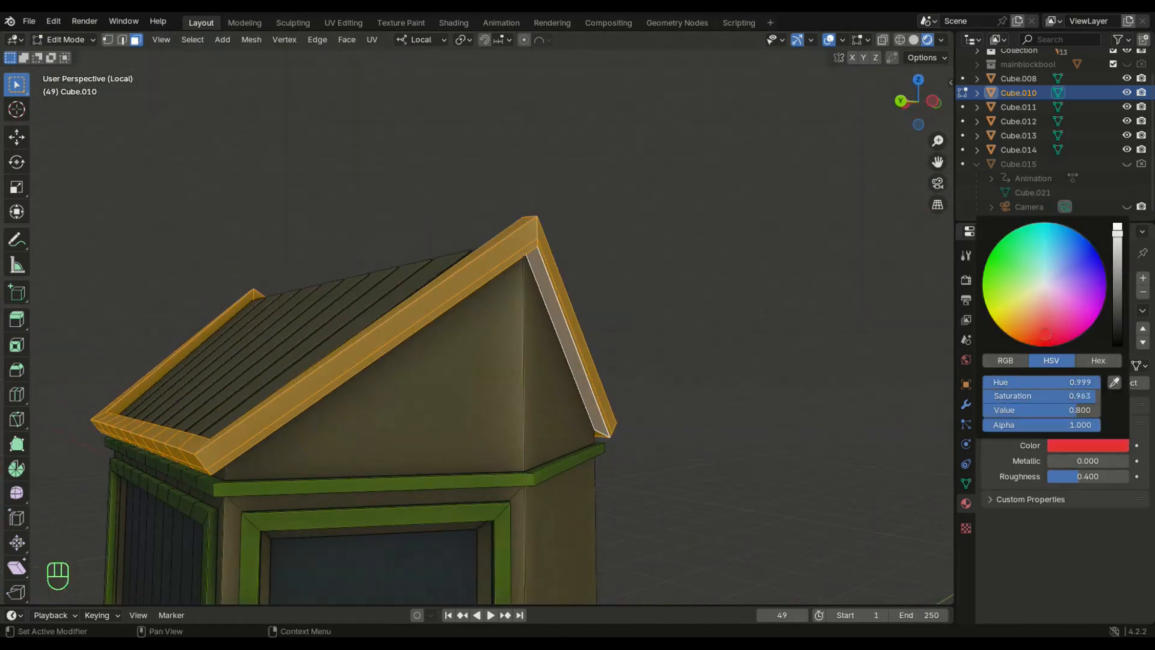
pyautogui.moveTo(1035, 346); pyautogui.dragTo(1030, 345)
pyautogui.click(1087, 476)
pyautogui.click(1016, 385)
pyautogui.moveTo(914, 391); pyautogui.dragTo(690, 314, button='middle')
# - Assign the red Material.017 to all slat faces of the bay window's roof and return to the full scene
pyautogui.moveTo(649, 195); pyautogui.dragTo(738, 265, button='middle')
pyautogui.click(166, 415)
pyautogui.keyDown('shift'); pyautogui.click(237, 404); pyautogui.keyUp('shift')
pyautogui.keyDown('shift'); pyautogui.click(306, 395); pyautogui.keyUp('shift')
pyautogui.keyDown('shift'); pyautogui.click(415, 394); pyautogui.keyUp('shift')
pyautogui.keyDown('shift'); pyautogui.click(470, 374); pyautogui.keyUp('shift')
pyautogui.keyDown('shift'); pyautogui.click(514, 353); pyautogui.keyUp('shift')
pyautogui.keyDown('shift'); pyautogui.click(559, 340); pyautogui.keyUp('shift')
pyautogui.keyDown('shift'); pyautogui.click(608, 329); pyautogui.keyUp('shift')
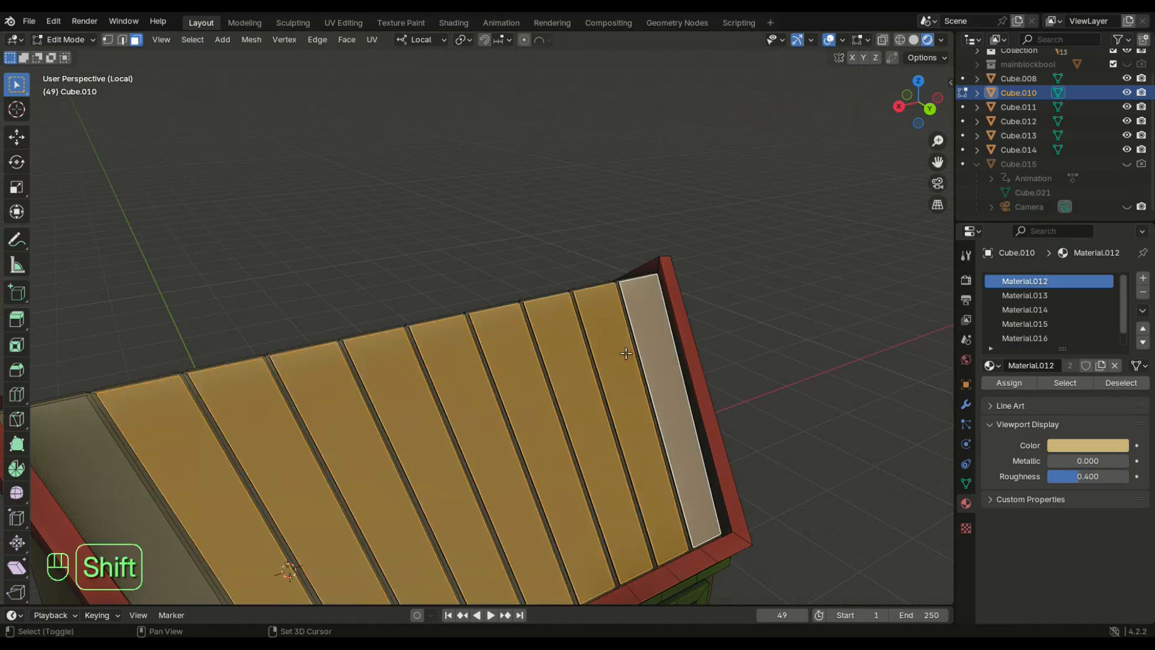
pyautogui.keyDown('shift'); pyautogui.click(652, 321); pyautogui.keyUp('shift')
pyautogui.moveTo(88, 449); pyautogui.dragTo(362, 440, button='middle')
pyautogui.keyDown('shift'); pyautogui.click(390, 373); pyautogui.keyUp('shift')
pyautogui.keyDown('shift'); pyautogui.click(472, 325); pyautogui.keyUp('shift')
pyautogui.keyDown('shift'); pyautogui.click(519, 325); pyautogui.keyUp('shift')
pyautogui.keyDown('shift'); pyautogui.click(568, 325); pyautogui.keyUp('shift')
pyautogui.keyDown('shift'); pyautogui.click(616, 326); pyautogui.keyUp('shift')
pyautogui.keyDown('shift'); pyautogui.click(668, 326); pyautogui.keyUp('shift')
pyautogui.keyDown('shift'); pyautogui.click(721, 327); pyautogui.keyUp('shift')
pyautogui.keyDown('shift'); pyautogui.click(773, 328); pyautogui.keyUp('shift')
pyautogui.keyDown('shift'); pyautogui.click(827, 330); pyautogui.keyUp('shift')
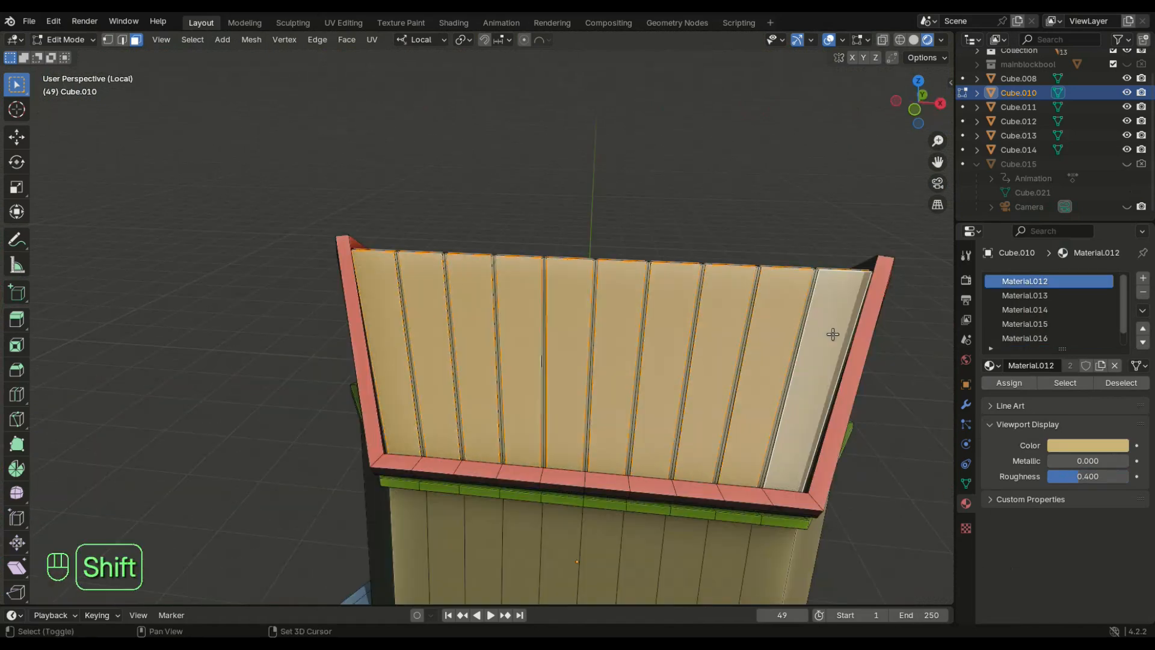
pyautogui.click(1048, 338)
pyautogui.click(1009, 383)
pyautogui.moveTo(892, 353); pyautogui.dragTo(623, 347, button='middle')
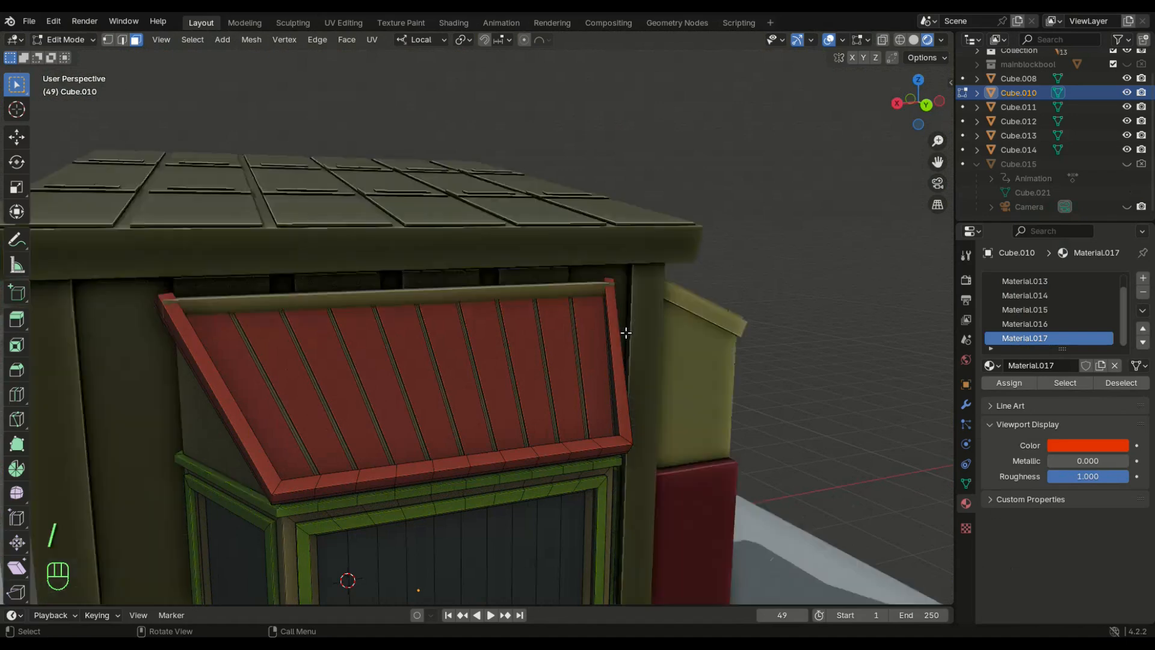
pyautogui.press('KP_Divide')
# - Switch the beam along the top of the bay window's roof to Material.017
pyautogui.press('Tab')
pyautogui.click(601, 494)
pyautogui.click(989, 337)
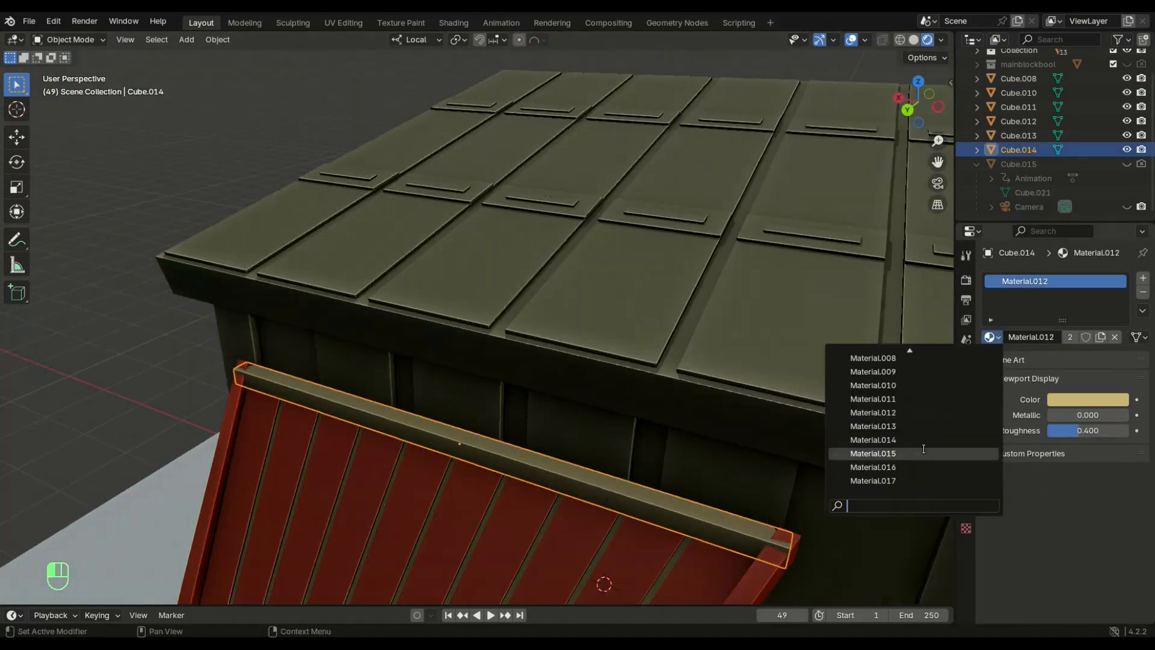
pyautogui.click(938, 481)
pyautogui.scroll(-8, 46, 276)
# - Give the tapered post beside the uncolored shed a new gray material with roughness 1.0 and reuse it on the matching post
pyautogui.moveTo(45, 277); pyautogui.dragTo(421, 367, button='middle')
pyautogui.click(501, 391)
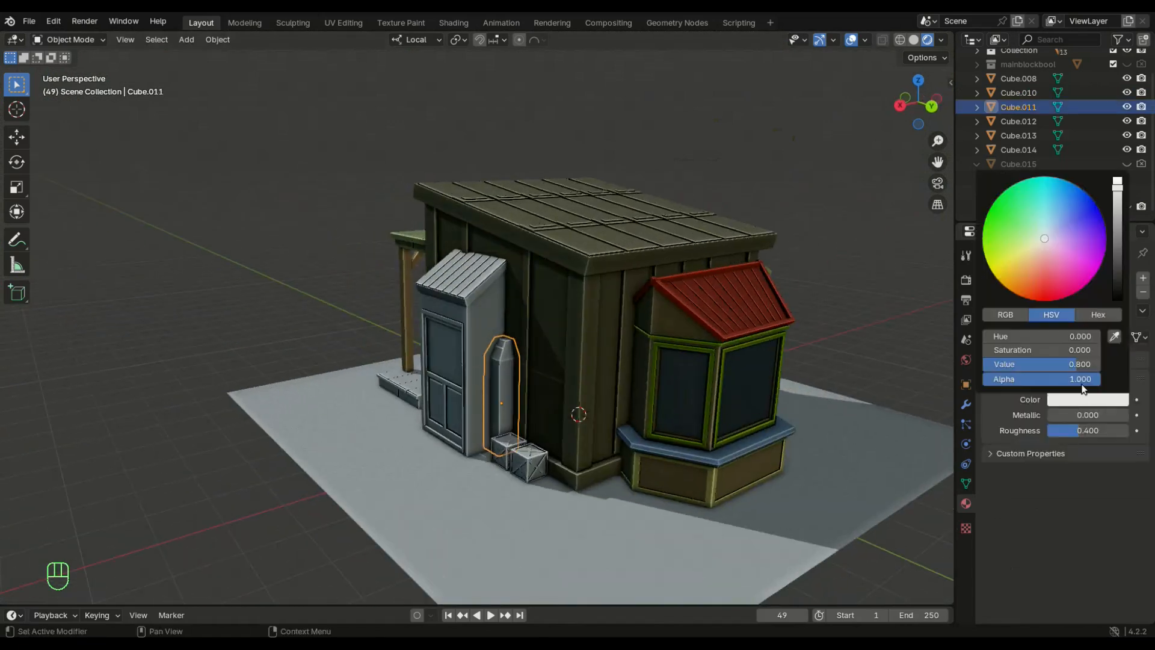
pyautogui.click(1087, 399)
pyautogui.moveTo(262, 377); pyautogui.dragTo(134, 405, button='middle')
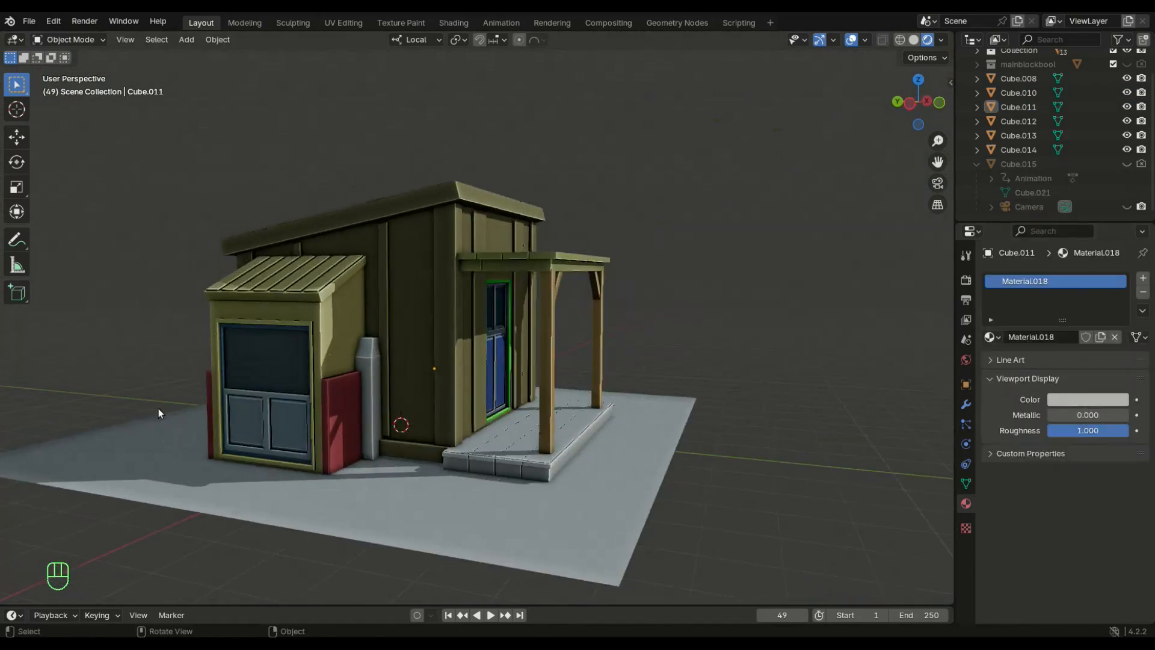
pyautogui.click(368, 403)
pyautogui.click(991, 337)
pyautogui.click(632, 450)
pyautogui.scroll(-1, 632, 449)
# - Give the remaining uncolored side shed a new green material
pyautogui.moveTo(632, 450); pyautogui.dragTo(421, 448, button='middle')
pyautogui.click(518, 286)
pyautogui.click(1082, 337)
pyautogui.click(1064, 402)
pyautogui.moveTo(1045, 238); pyautogui.dragTo(1040, 239)
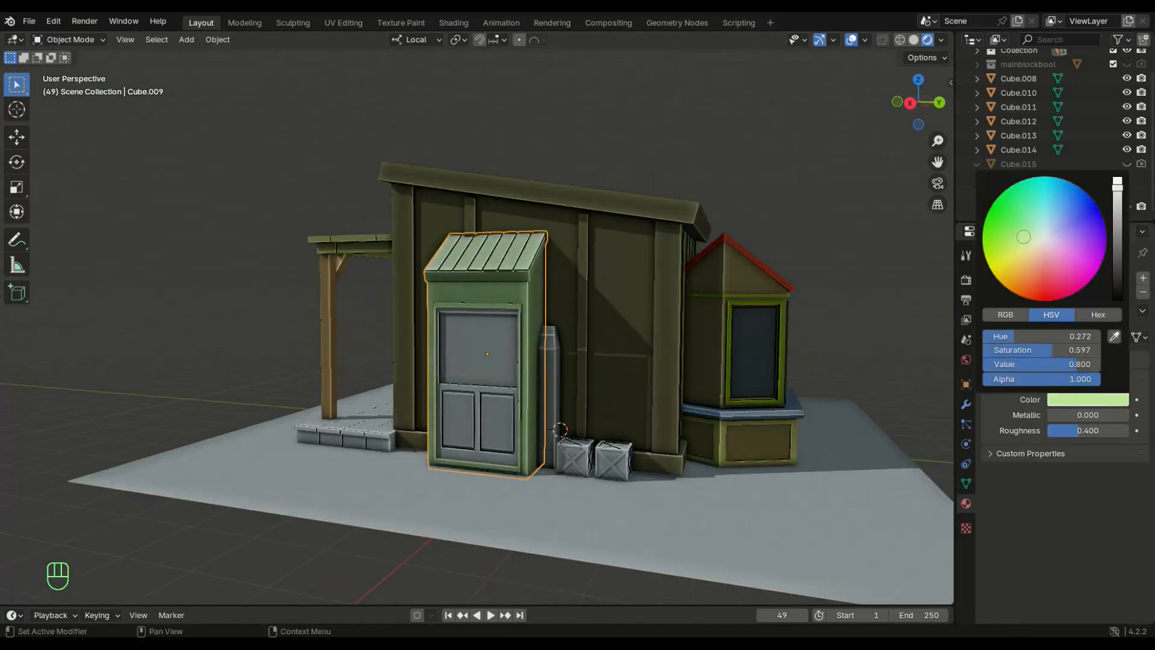
pyautogui.moveTo(850, 291); pyautogui.dragTo(529, 304, button='middle')
# - Give the green shed's door a new pale green material with hue 0.307, saturation 0.438 and value 0.800
pyautogui.moveTo(770, 365); pyautogui.dragTo(635, 397, button='middle')
pyautogui.click(303, 295)
pyautogui.scroll(-4, 413, 452)
pyautogui.scroll(5, 635, 397)
pyautogui.click(1108, 339)
pyautogui.click(1090, 400)
pyautogui.moveTo(1040, 240); pyautogui.dragTo(1031, 233)
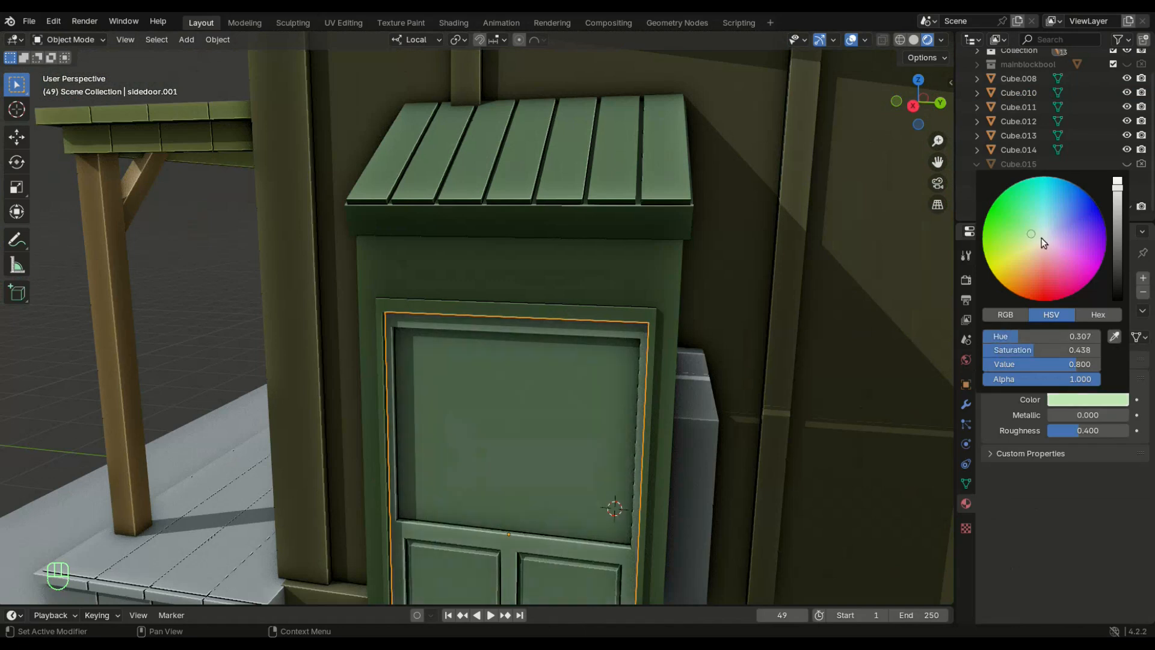
# - Give the two upper window panes of the shed door a new pale green material with metallic 1.0 and roughness 0.0
pyautogui.press('Tab')
pyautogui.keyDown('shift'); pyautogui.click(548, 403); pyautogui.keyUp('shift')
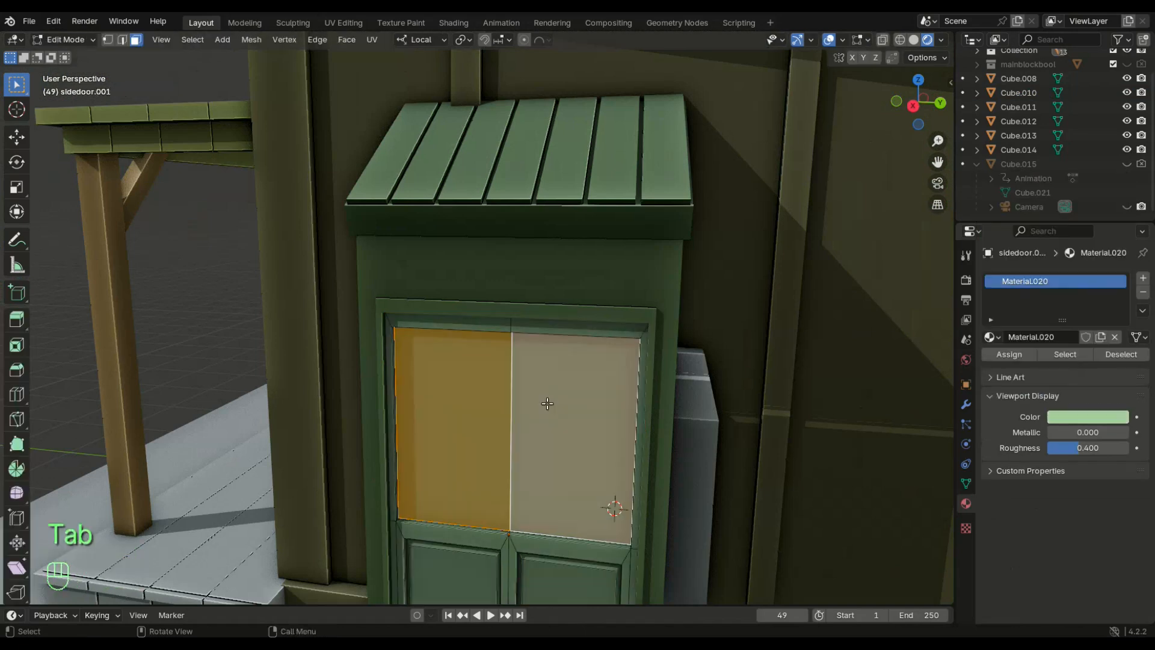
pyautogui.click(1143, 278)
pyautogui.click(1068, 365)
pyautogui.click(1088, 445)
pyautogui.click(1044, 284)
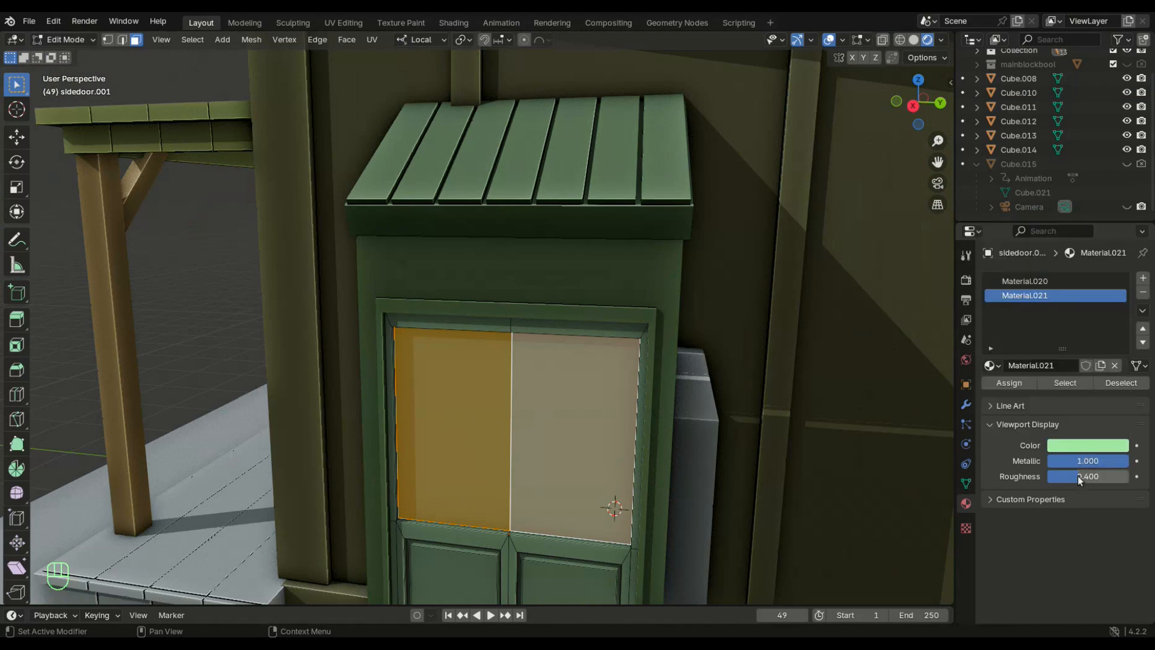
pyautogui.click(1023, 384)
pyautogui.scroll(-2, 497, 433)
pyautogui.click(71, 375)
pyautogui.scroll(-1, 343, 459)
# - Give the inner frame faces around the green shed's door a new bright green material
pyautogui.scroll(3, 385, 462)
pyautogui.moveTo(448, 468); pyautogui.dragTo(409, 442, button='middle')
pyautogui.scroll(3, 325, 316)
pyautogui.scroll(-2, 324, 316)
pyautogui.keyDown('alt'); pyautogui.click(320, 284); pyautogui.keyUp('alt')
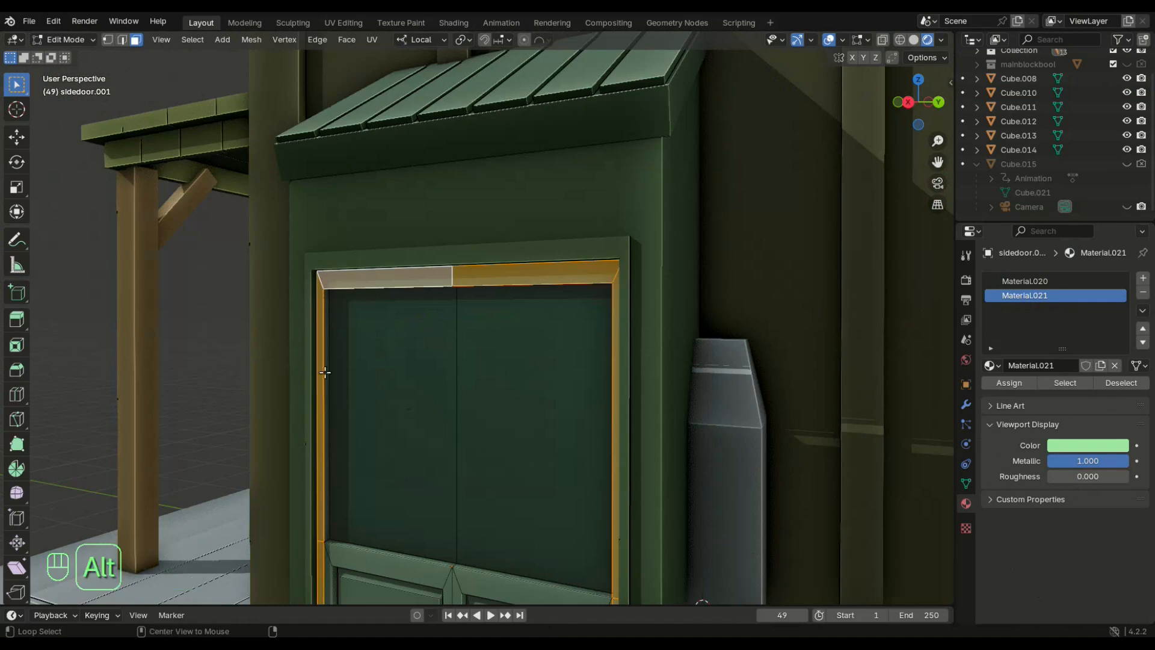
pyautogui.moveTo(321, 284); pyautogui.dragTo(341, 257, button='middle')
pyautogui.keyDown('shift'); pyautogui.click(448, 192); pyautogui.keyUp('shift')
pyautogui.moveTo(449, 192); pyautogui.dragTo(585, 314, button='middle')
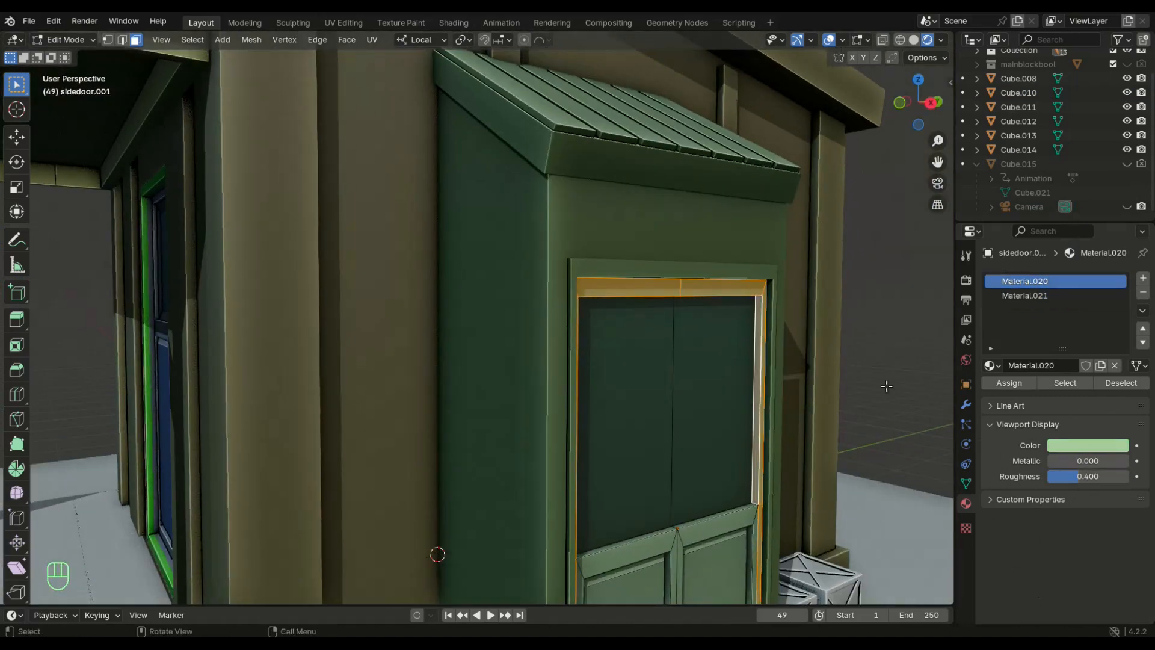
pyautogui.click(1143, 278)
pyautogui.click(1064, 365)
pyautogui.click(1088, 445)
pyautogui.click(1005, 241)
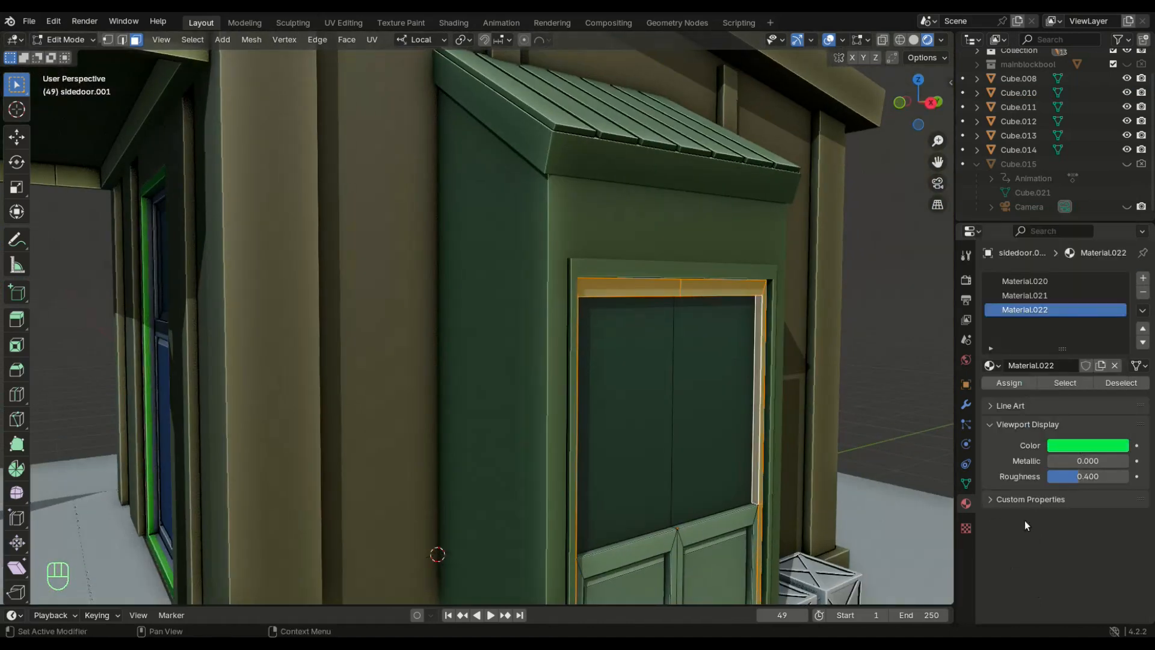
# - Assign a new deep green material to the two lower recessed panels of the shed door
pyautogui.moveTo(914, 383); pyautogui.dragTo(575, 525, button='middle')
pyautogui.click(575, 525)
pyautogui.keyDown('shift'); pyautogui.click(635, 524); pyautogui.keyUp('shift')
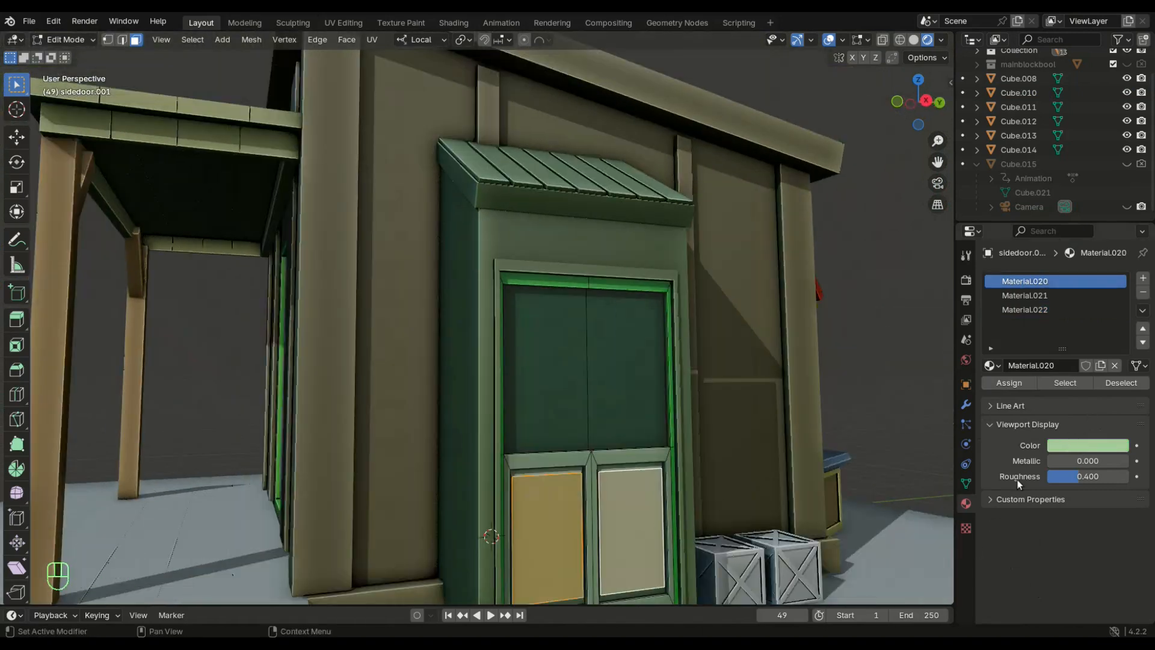
pyautogui.click(1143, 278)
pyautogui.click(1010, 383)
pyautogui.click(1066, 366)
pyautogui.click(1076, 445)
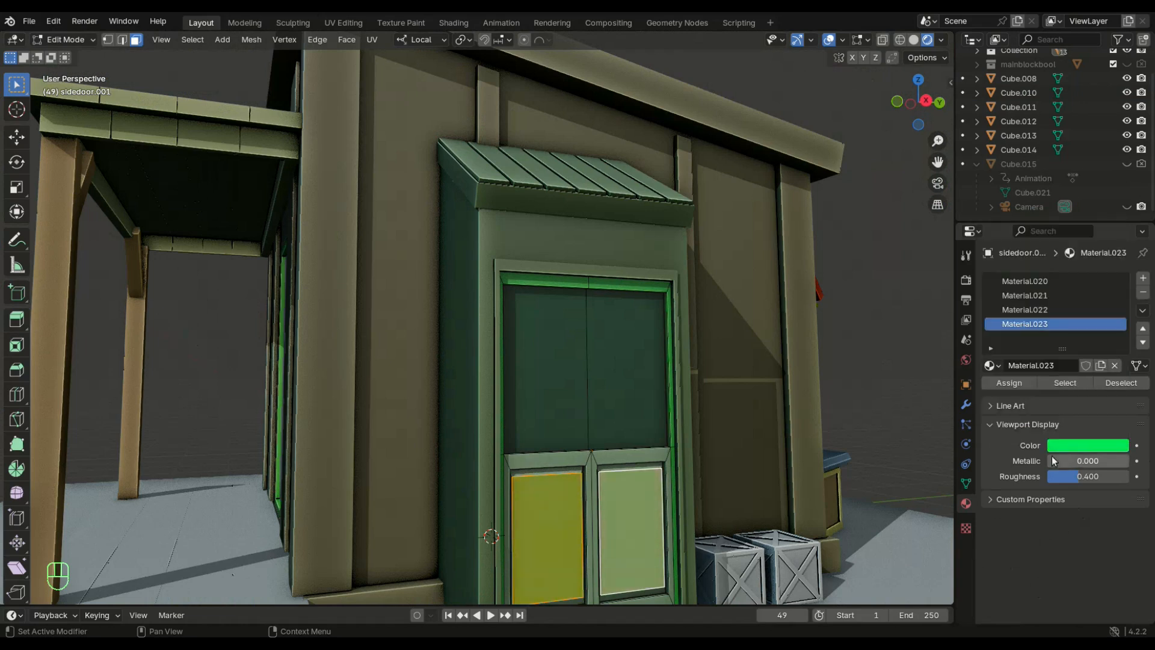
pyautogui.click(920, 392)
pyautogui.scroll(-4, 902, 411)
pyautogui.press('Tab')
# - Give the crate nearest the building corner a new reddish-brown material with hue 0.023 and saturation 0.668, and darken it
pyautogui.moveTo(897, 417); pyautogui.dragTo(590, 533, button='middle')
pyautogui.scroll(-3, 846, 480)
pyautogui.scroll(4, 591, 533)
pyautogui.click(558, 461)
pyautogui.click(613, 571)
pyautogui.click(1063, 341)
pyautogui.click(1087, 399)
pyautogui.moveTo(1049, 278); pyautogui.dragTo(1044, 263)
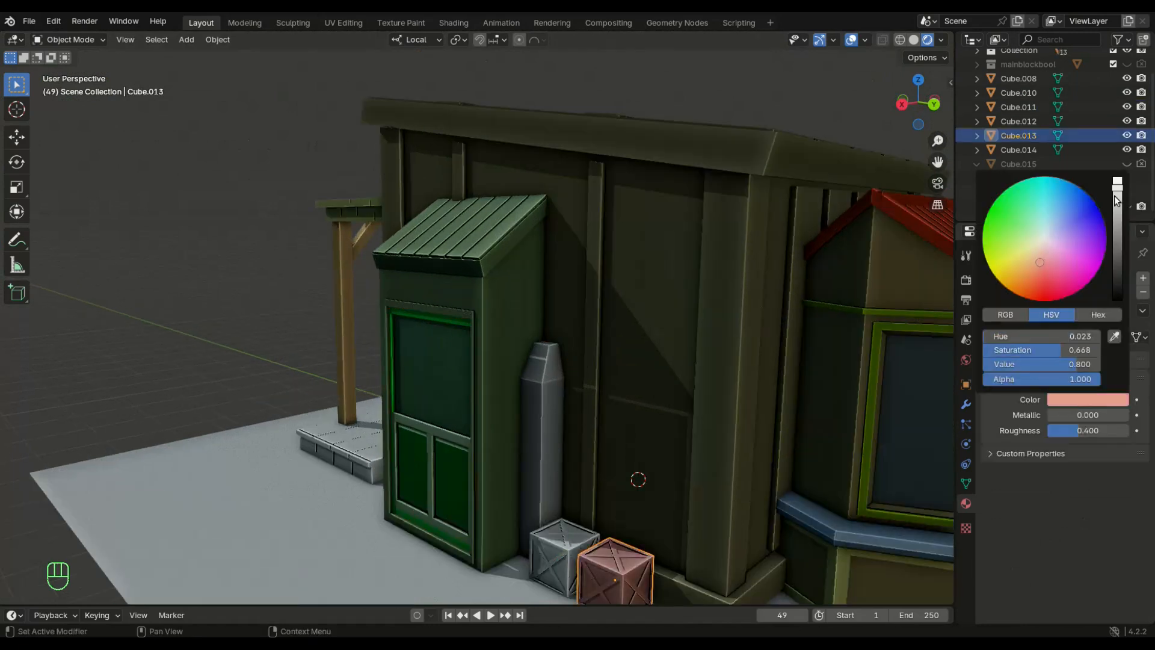
pyautogui.moveTo(1116, 192); pyautogui.dragTo(1117, 218)
# - Join the gray crate into the brown crate so that both share the brown material
pyautogui.scroll(-2, 692, 448)
pyautogui.moveTo(674, 460); pyautogui.dragTo(607, 481, button='middle')
pyautogui.scroll(1, 601, 485)
pyautogui.press('Tab')
pyautogui.press('Tab')
pyautogui.click(515, 508)
pyautogui.keyDown('shift'); pyautogui.click(568, 504); pyautogui.keyUp('shift')
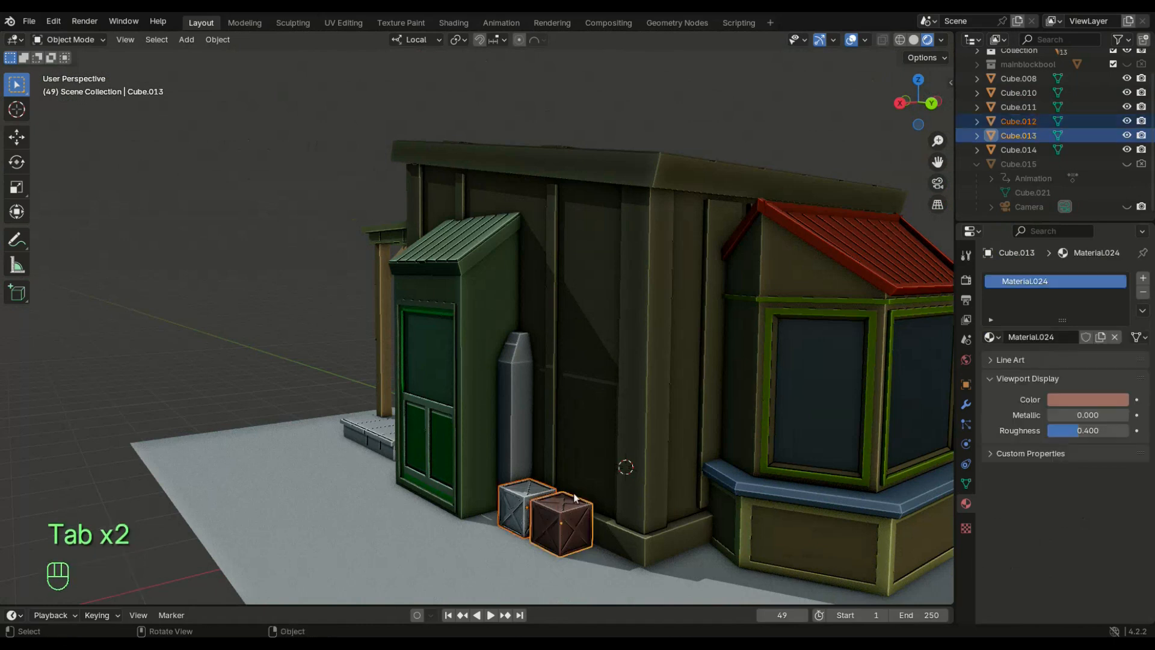
pyautogui.hotkey('ctrl', 'j')
pyautogui.scroll(-3, 575, 511)
pyautogui.moveTo(575, 528); pyautogui.dragTo(591, 529, button='middle')
# - Duplicate the crate pair twice beside the wall, offsetting the second copy 1.3268 m along its local Y axis
pyautogui.scroll(4, 612, 556)
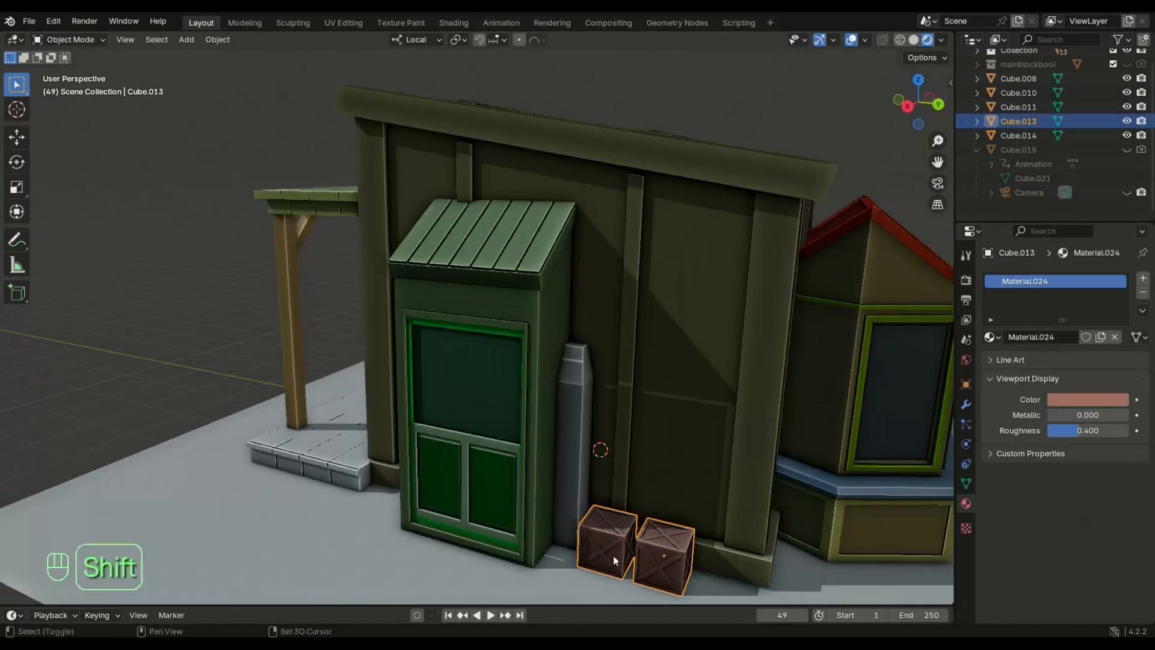
pyautogui.hotkey('shift', 'd')
pyautogui.click(602, 581)
pyautogui.moveTo(602, 583); pyautogui.dragTo(480, 542, button='middle')
pyautogui.keyDown('shift'); pyautogui.click(485, 539); pyautogui.keyUp('shift')
pyautogui.hotkey('shift', 'd')
pyautogui.click(515, 50)
# - Duplicate the last crate pair and rotate the copy 47.2° around its local Z axis
pyautogui.hotkey('shift', 'd')
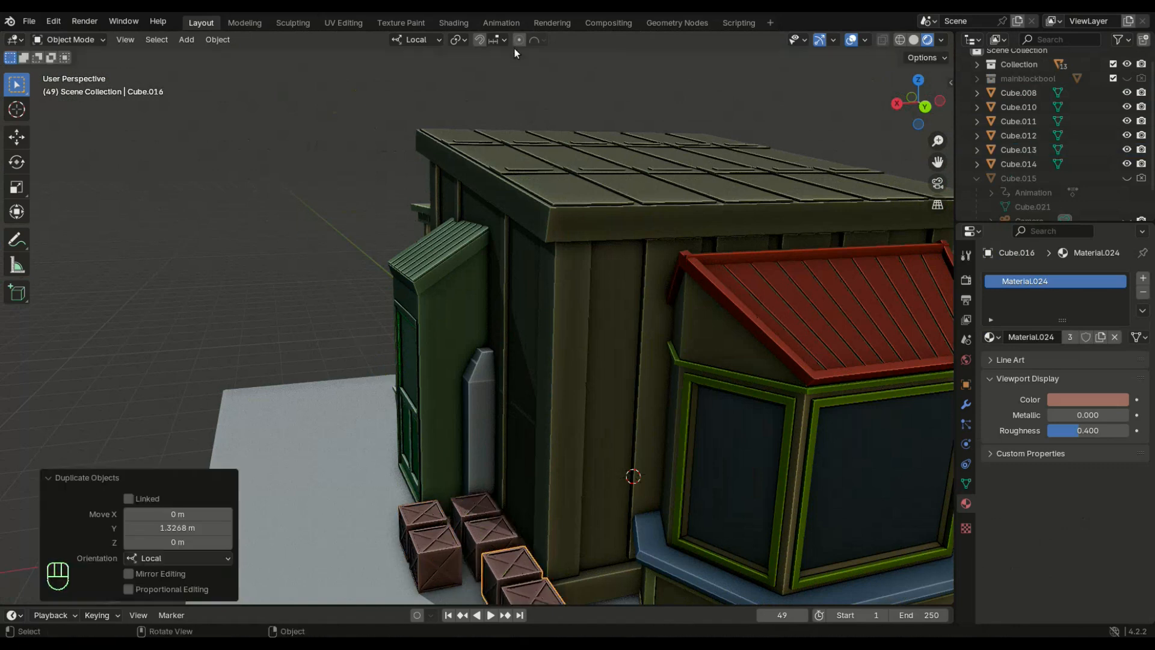
pyautogui.click(241, 360)
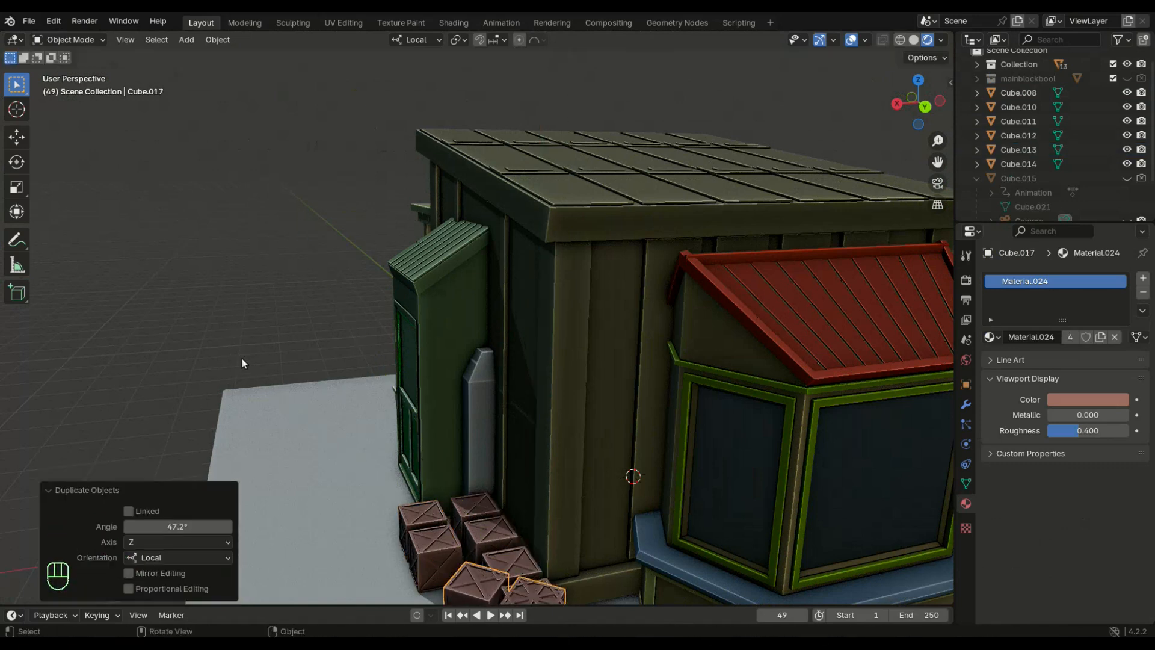
pyautogui.click(305, 380)
# - Move the rotated crate pair vertically and along Y so that it rests on top of the other crates
pyautogui.scroll(-3, 307, 383)
pyautogui.press('g')
pyautogui.press('z')
pyautogui.moveTo(307, 383); pyautogui.dragTo(428, 371, button='middle')
pyautogui.click(383, 362)
pyautogui.press('g')
pyautogui.press('y')
pyautogui.press('y')
pyautogui.click(406, 381)
pyautogui.press('g')
pyautogui.press('z')
pyautogui.click(346, 377)
# - Isolate the building's main block and select the faces of the base trim running around its bottom edge
pyautogui.scroll(-4, 601, 354)
pyautogui.click(770, 337)
pyautogui.moveTo(770, 337); pyautogui.dragTo(647, 374, button='middle')
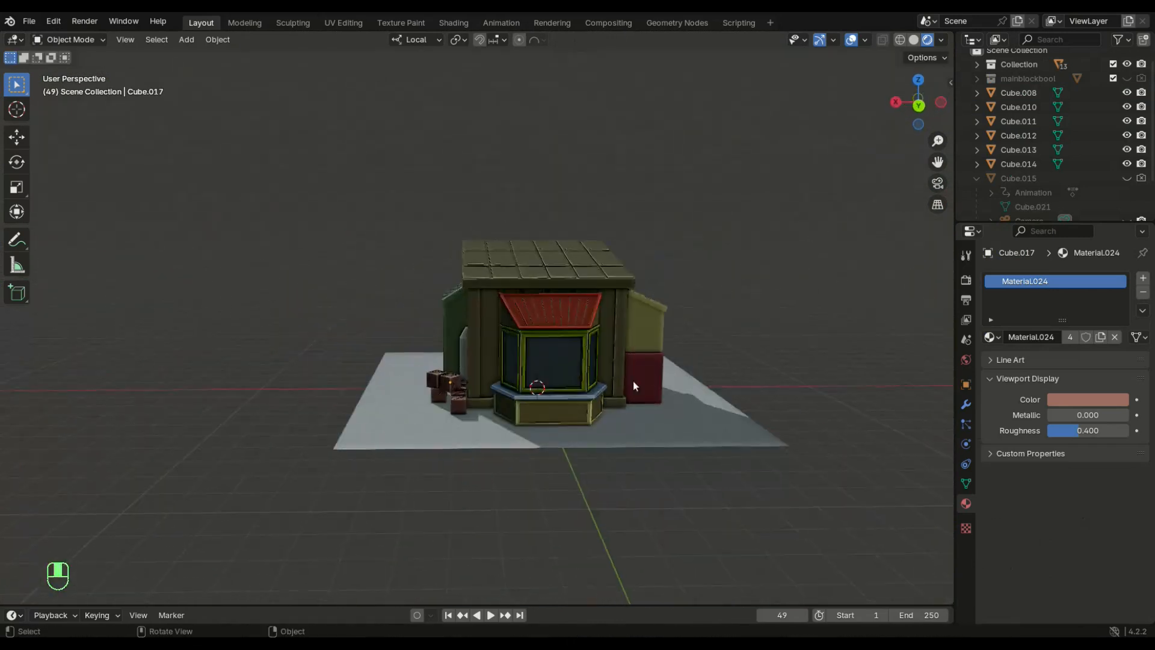
pyautogui.scroll(4, 578, 380)
pyautogui.click(505, 386)
pyautogui.press('/')
pyautogui.moveTo(489, 490); pyautogui.dragTo(534, 498, button='middle')
pyautogui.press('Tab')
pyautogui.keyDown('alt'); pyautogui.click(432, 501); pyautogui.keyUp('alt')
pyautogui.moveTo(428, 503); pyautogui.dragTo(439, 522, button='middle')
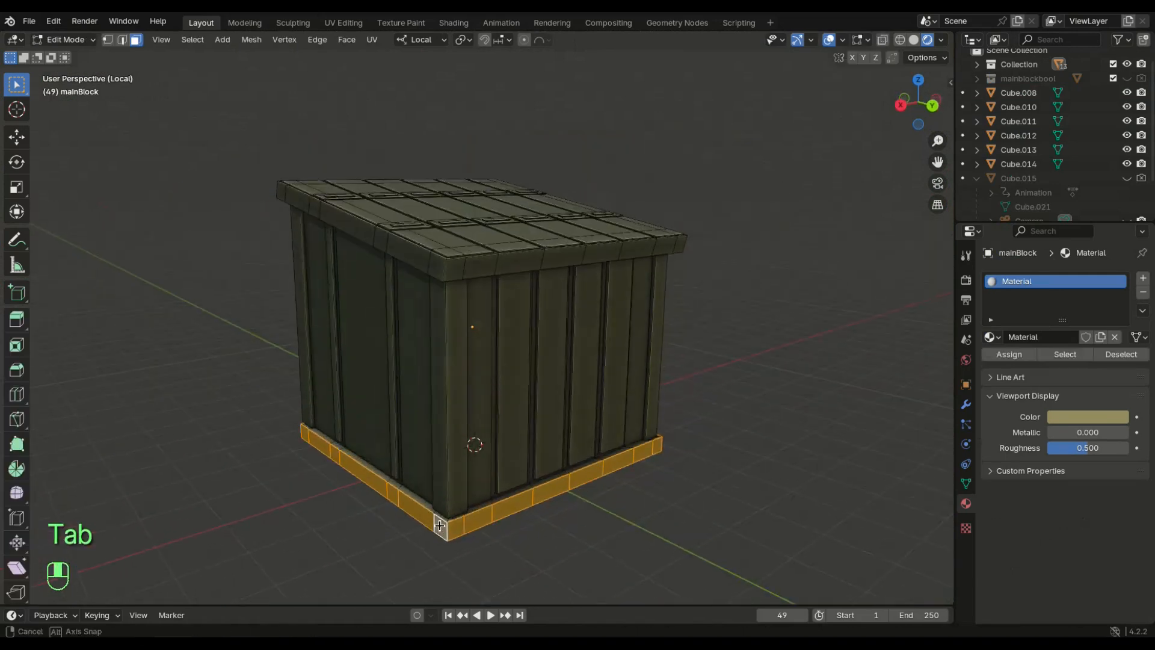
pyautogui.scroll(1, 442, 542)
pyautogui.keyDown('alt'); pyautogui.keyDown('shift'); pyautogui.click(448, 578); pyautogui.keyUp('shift'); pyautogui.keyUp('alt')
pyautogui.hotkey('ctrl', 'z')
pyautogui.keyDown('alt'); pyautogui.click(441, 582); pyautogui.keyUp('alt')
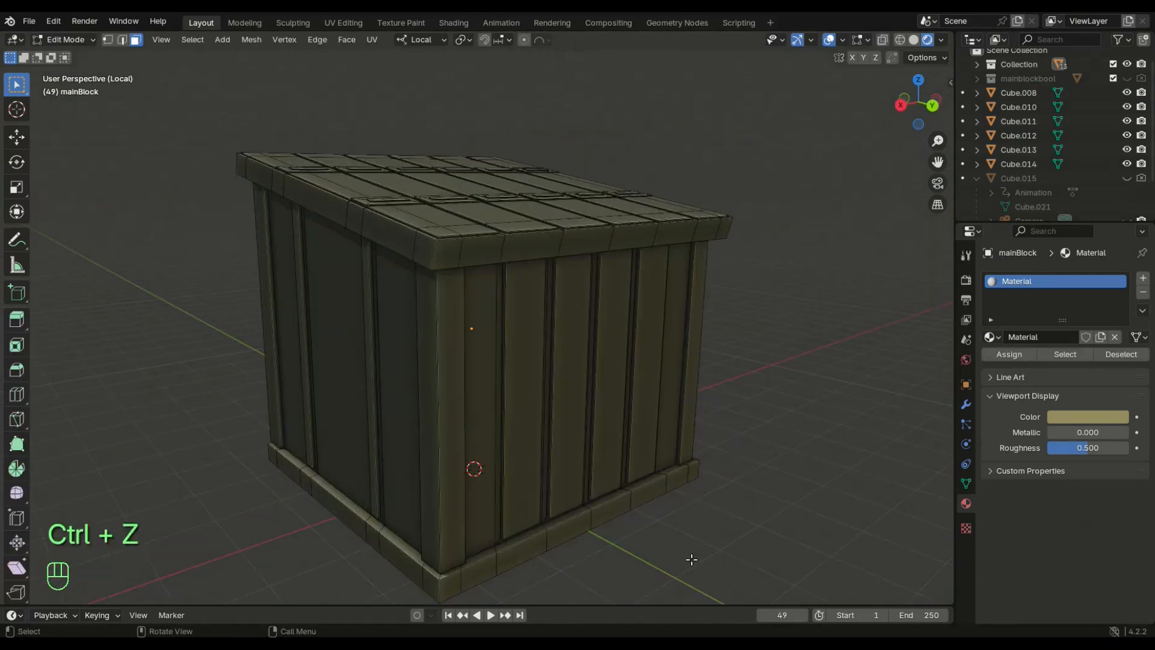
pyautogui.moveTo(440, 574); pyautogui.dragTo(359, 517, button='middle')
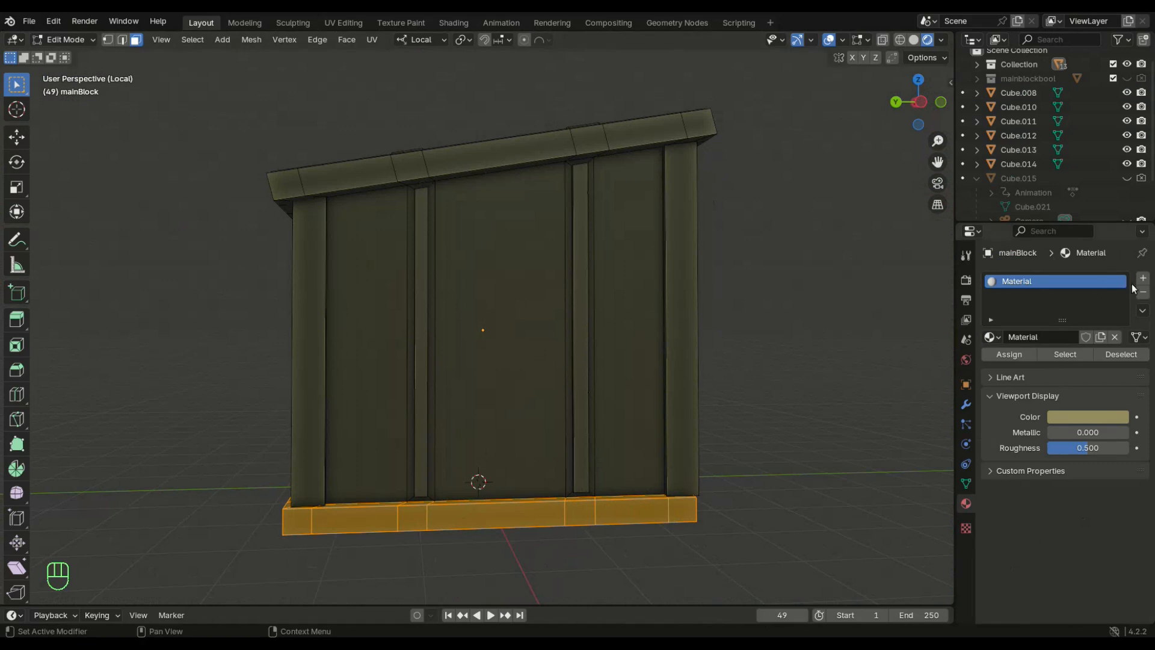
# - Assign a new material to the selected base trim and set its color to a darkened slate blue
pyautogui.click(1143, 278)
pyautogui.click(1043, 365)
pyautogui.click(1076, 446)
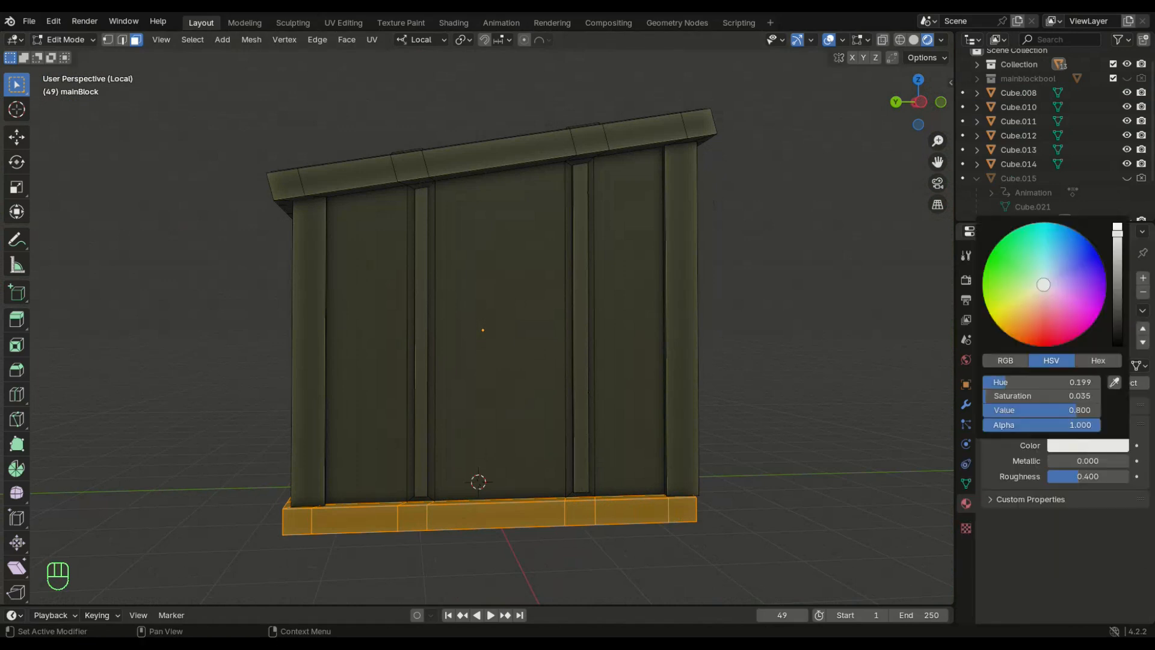
pyautogui.moveTo(1117, 234); pyautogui.dragTo(1118, 263)
pyautogui.click(1011, 386)
pyautogui.click(810, 430)
pyautogui.scroll(-1, 810, 431)
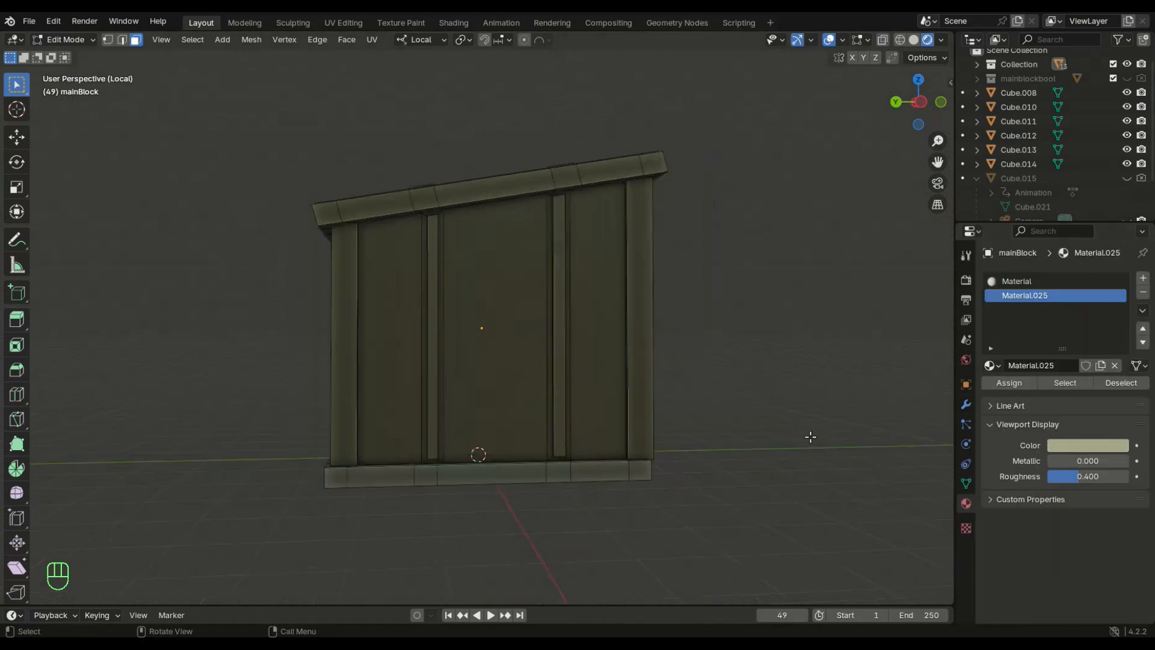
pyautogui.moveTo(810, 431); pyautogui.dragTo(763, 439, button='middle')
pyautogui.click(1106, 446)
pyautogui.moveTo(1120, 268); pyautogui.dragTo(1121, 284)
pyautogui.moveTo(809, 402); pyautogui.dragTo(742, 406, button='middle')
pyautogui.scroll(3, 565, 219)
pyautogui.click(566, 219)
pyautogui.keyDown('shift'); pyautogui.click(567, 216); pyautogui.keyUp('shift')
pyautogui.moveTo(568, 215); pyautogui.dragTo(265, 152, button='middle')
pyautogui.keyDown('shift'); pyautogui.click(150, 129); pyautogui.keyUp('shift')
pyautogui.moveTo(151, 129); pyautogui.dragTo(208, 90, button='middle')
pyautogui.keyDown('shift'); pyautogui.click(189, 192); pyautogui.keyUp('shift')
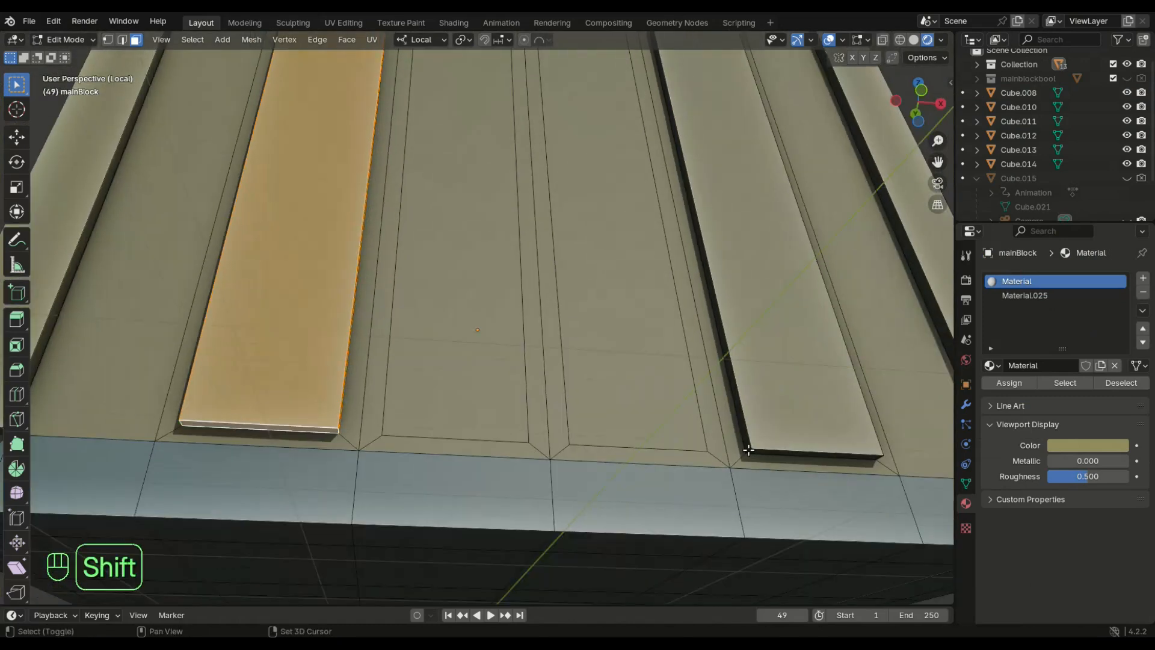
pyautogui.scroll(-4, 762, 441)
pyautogui.moveTo(762, 440); pyautogui.dragTo(646, 448, button='middle')
pyautogui.keyDown('alt'); pyautogui.keyDown('shift'); pyautogui.click(471, 448); pyautogui.keyUp('shift'); pyautogui.keyUp('alt')
pyautogui.keyDown('alt'); pyautogui.keyDown('shift'); pyautogui.click(471, 450); pyautogui.keyUp('shift'); pyautogui.keyUp('alt')
pyautogui.moveTo(461, 469); pyautogui.dragTo(559, 458, button='middle')
pyautogui.scroll(-3, 814, 431)
pyautogui.click(814, 430)
# - Select the front, side and end faces of the two wide raised boards on the main block's two-board wall
pyautogui.scroll(5, 314, 431)
pyautogui.moveTo(314, 431); pyautogui.dragTo(319, 385, button='middle')
pyautogui.keyDown('alt'); pyautogui.keyDown('shift'); pyautogui.click(324, 488); pyautogui.keyUp('shift'); pyautogui.keyUp('alt')
pyautogui.keyDown('shift'); pyautogui.click(322, 460); pyautogui.keyUp('shift')
pyautogui.moveTo(322, 457); pyautogui.dragTo(361, 431, button='middle')
pyautogui.scroll(2, 301, 448)
pyautogui.keyDown('alt'); pyautogui.keyDown('shift'); pyautogui.click(103, 520); pyautogui.keyUp('shift'); pyautogui.keyUp('alt')
pyautogui.keyDown('shift'); pyautogui.click(97, 494); pyautogui.keyUp('shift')
pyautogui.scroll(-4, 96, 487)
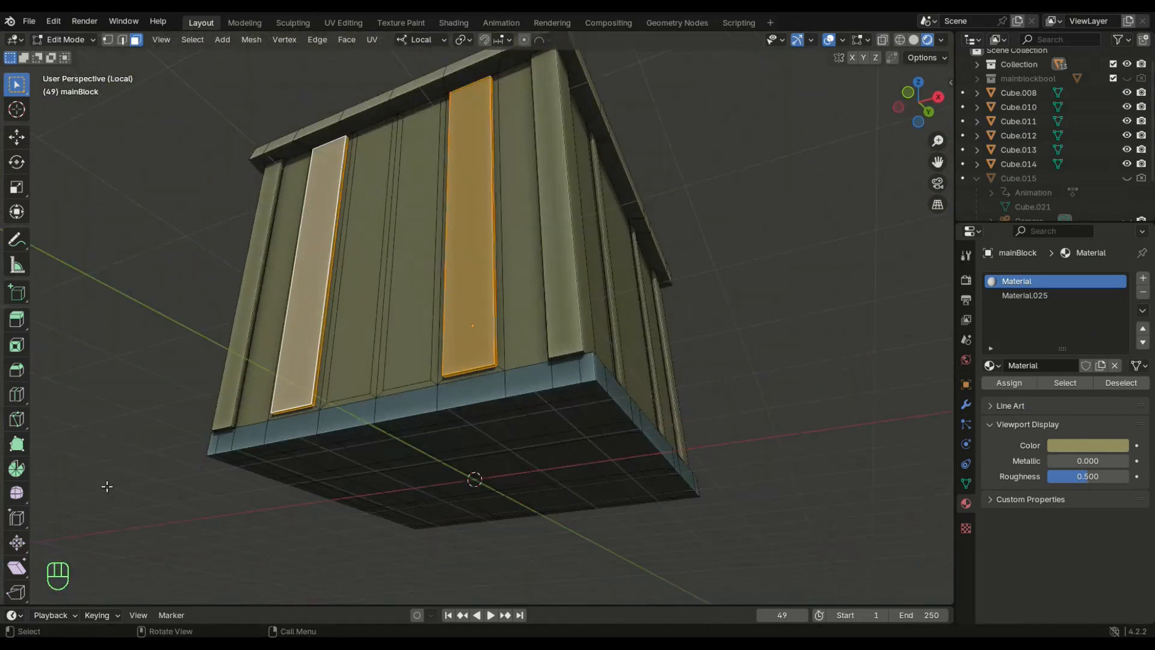
# - Add the faces of the two narrow vertical battens on the adjoining side wall to the selection
pyautogui.scroll(2, 541, 361)
pyautogui.moveTo(608, 338); pyautogui.dragTo(569, 332, button='middle')
pyautogui.scroll(5, 568, 332)
pyautogui.keyDown('shift'); pyautogui.click(641, 431); pyautogui.keyUp('shift')
pyautogui.scroll(-5, 674, 430)
pyautogui.scroll(4, 722, 434)
pyautogui.moveTo(759, 446); pyautogui.dragTo(723, 452, button='middle')
pyautogui.keyDown('alt'); pyautogui.keyDown('shift'); pyautogui.click(787, 481); pyautogui.keyUp('shift'); pyautogui.keyUp('alt')
pyautogui.keyDown('shift'); pyautogui.click(795, 470); pyautogui.keyUp('shift')
pyautogui.scroll(-5, 789, 469)
# - Add all faces of the four raised boards on the wall opposite the two-board wall to the selection
pyautogui.moveTo(789, 470); pyautogui.dragTo(559, 469, button='middle')
pyautogui.scroll(4, 549, 391)
pyautogui.keyDown('alt'); pyautogui.keyDown('shift'); pyautogui.click(574, 517); pyautogui.keyUp('shift'); pyautogui.keyUp('alt')
pyautogui.keyDown('shift'); pyautogui.click(610, 513); pyautogui.keyUp('shift')
pyautogui.keyDown('alt'); pyautogui.keyDown('shift'); pyautogui.click(697, 534); pyautogui.keyUp('shift'); pyautogui.keyUp('alt')
pyautogui.keyDown('shift'); pyautogui.click(701, 519); pyautogui.keyUp('shift')
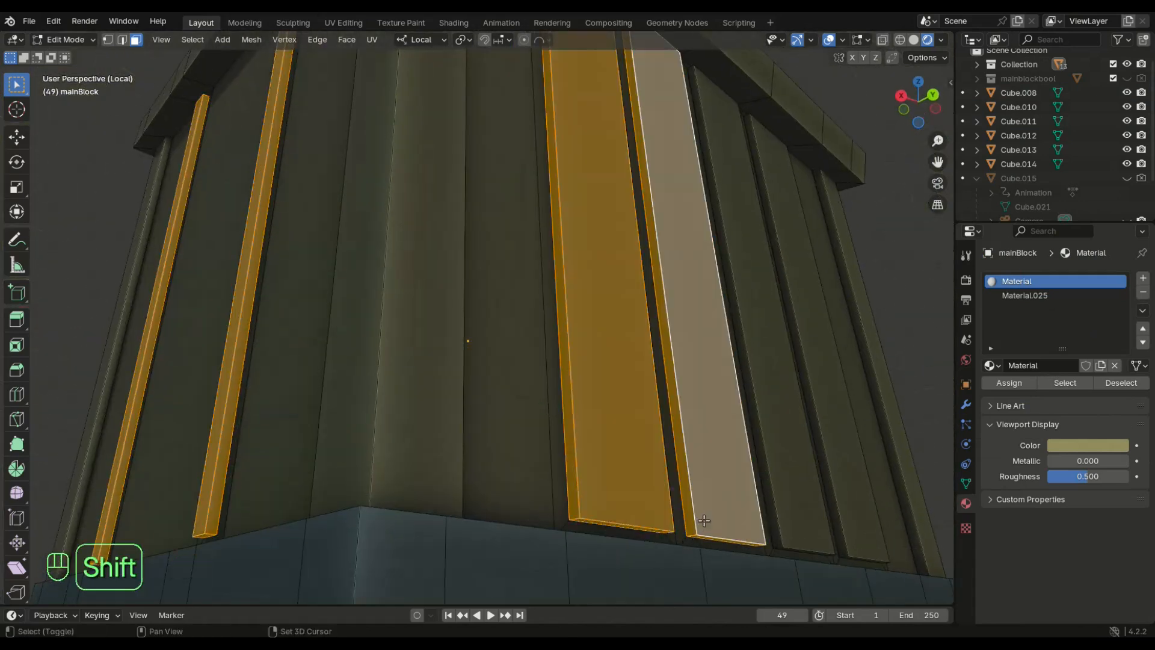
pyautogui.moveTo(702, 517); pyautogui.dragTo(684, 511, button='middle')
pyautogui.keyDown('alt'); pyautogui.keyDown('shift'); pyautogui.click(750, 510); pyautogui.keyUp('shift'); pyautogui.keyUp('alt')
pyautogui.keyDown('shift'); pyautogui.click(812, 499); pyautogui.keyUp('shift')
pyautogui.keyDown('alt'); pyautogui.keyDown('shift'); pyautogui.click(852, 533); pyautogui.keyUp('shift'); pyautogui.keyUp('alt')
pyautogui.keyDown('shift'); pyautogui.click(858, 507); pyautogui.keyUp('shift')
# - Add the faces of the two narrow vertical battens on the remaining side wall to the selection
pyautogui.scroll(-5, 858, 507)
pyautogui.moveTo(854, 507); pyautogui.dragTo(676, 516, button='middle')
pyautogui.scroll(4, 544, 467)
pyautogui.keyDown('alt'); pyautogui.keyDown('shift'); pyautogui.click(602, 538); pyautogui.keyUp('shift'); pyautogui.keyUp('alt')
pyautogui.keyDown('shift'); pyautogui.click(609, 524); pyautogui.keyUp('shift')
pyautogui.moveTo(846, 540); pyautogui.dragTo(726, 533, button='middle')
pyautogui.keyDown('alt'); pyautogui.keyDown('shift'); pyautogui.click(855, 540); pyautogui.keyUp('shift'); pyautogui.keyUp('alt')
pyautogui.keyDown('shift'); pyautogui.click(850, 529); pyautogui.keyUp('shift')
# - Assign a new dark red viewport material to the selected raised boards and battens, with metallic 0.522 and roughness 0.572
pyautogui.scroll(-4, 845, 530)
pyautogui.scroll(-1, 725, 523)
pyautogui.moveTo(717, 434); pyautogui.dragTo(712, 494, button='middle')
pyautogui.click(1142, 278)
pyautogui.click(1072, 366)
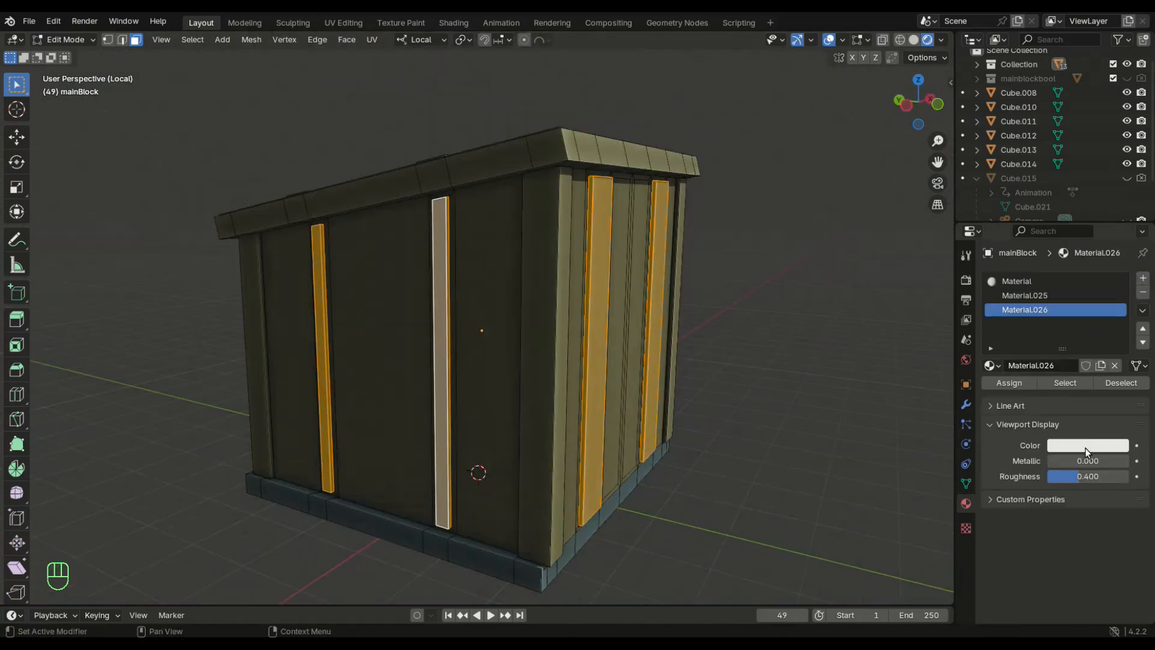
pyautogui.click(1085, 446)
pyautogui.moveTo(1117, 237); pyautogui.dragTo(1117, 268)
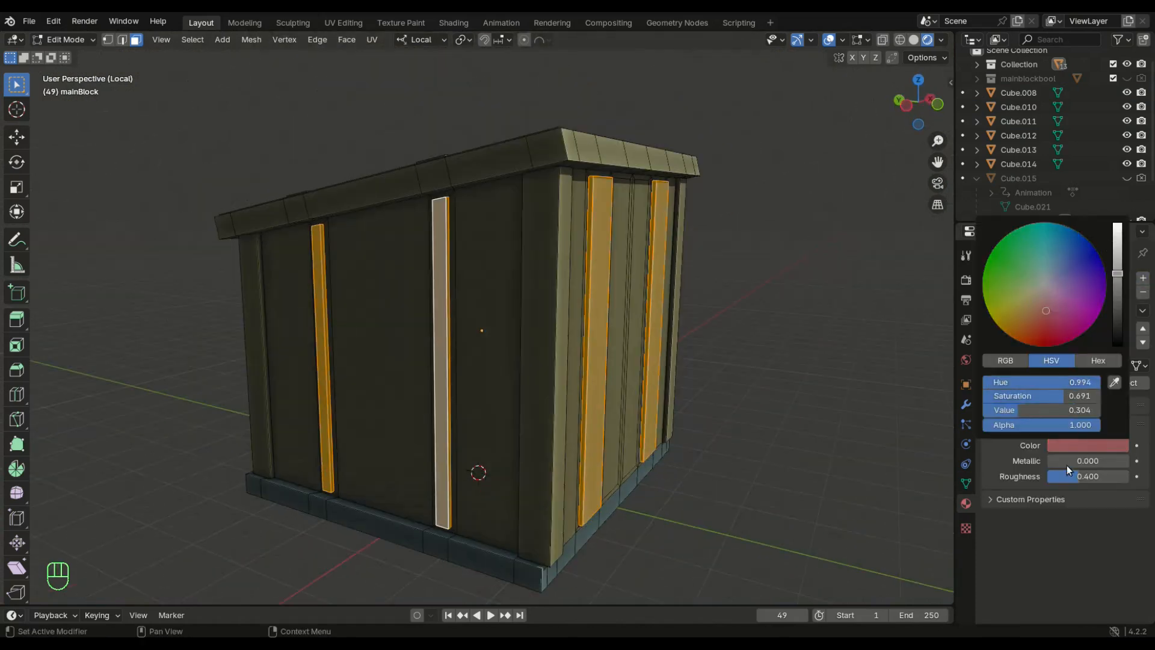
pyautogui.moveTo(1076, 462); pyautogui.dragTo(1096, 462)
pyautogui.click(1021, 385)
pyautogui.click(864, 360)
pyautogui.scroll(-1, 864, 361)
# - Select the front and side faces of the corner posts on one wall of the main block
pyautogui.moveTo(863, 362); pyautogui.dragTo(415, 259, button='middle')
pyautogui.press('Tab')
pyautogui.scroll(2, 595, 206)
pyautogui.press('Tab')
pyautogui.click(656, 212)
pyautogui.keyDown('shift'); pyautogui.click(573, 193); pyautogui.keyUp('shift')
pyautogui.keyDown('shift'); pyautogui.click(589, 186); pyautogui.keyUp('shift')
pyautogui.keyDown('shift'); pyautogui.click(558, 193); pyautogui.keyUp('shift')
pyautogui.scroll(-2, 592, 201)
pyautogui.keyDown('shift'); pyautogui.click(368, 277); pyautogui.keyUp('shift')
pyautogui.keyDown('shift'); pyautogui.click(695, 277); pyautogui.keyUp('shift')
# - Add the corner post faces on the adjoining walls of the main block to the selection
pyautogui.moveTo(691, 280); pyautogui.dragTo(481, 330, button='middle')
pyautogui.keyDown('shift'); pyautogui.click(391, 389); pyautogui.keyUp('shift')
pyautogui.scroll(4, 388, 391)
pyautogui.keyDown('shift'); pyautogui.click(354, 379); pyautogui.keyUp('shift')
pyautogui.moveTo(668, 405); pyautogui.dragTo(602, 418, button='middle')
pyautogui.keyDown('shift'); pyautogui.click(841, 385); pyautogui.keyUp('shift')
pyautogui.moveTo(848, 367); pyautogui.dragTo(698, 355, button='middle')
pyautogui.keyDown('shift'); pyautogui.click(809, 318); pyautogui.keyUp('shift')
pyautogui.keyDown('shift'); pyautogui.click(790, 302); pyautogui.keyUp('shift')
# - Add the remaining broad and narrow faces so that all four corner posts of the main block are selected
pyautogui.moveTo(790, 307); pyautogui.dragTo(545, 328, button='middle')
pyautogui.scroll(3, 542, 326)
pyautogui.scroll(-4, 203, 255)
pyautogui.moveTo(207, 258); pyautogui.dragTo(421, 313, button='middle')
pyautogui.moveTo(898, 387); pyautogui.dragTo(544, 402, button='middle')
pyautogui.keyDown('shift'); pyautogui.click(559, 370); pyautogui.keyUp('shift')
pyautogui.keyDown('shift'); pyautogui.click(208, 361); pyautogui.keyUp('shift')
pyautogui.moveTo(210, 361); pyautogui.dragTo(548, 346, button='middle')
pyautogui.scroll(4, 722, 241)
pyautogui.keyDown('shift'); pyautogui.click(779, 201); pyautogui.keyUp('shift')
pyautogui.scroll(-6, 775, 203)
pyautogui.moveTo(758, 210); pyautogui.dragTo(469, 289, button='middle')
pyautogui.scroll(5, 361, 252)
pyautogui.keyDown('shift'); pyautogui.click(288, 226); pyautogui.keyUp('shift')
pyautogui.scroll(-4, 291, 228)
pyautogui.moveTo(300, 231); pyautogui.dragTo(540, 261, button='middle')
# - Assign a new bright green material with roughness 1.000 to the selected corner posts and return to the full house in object mode
pyautogui.click(1142, 278)
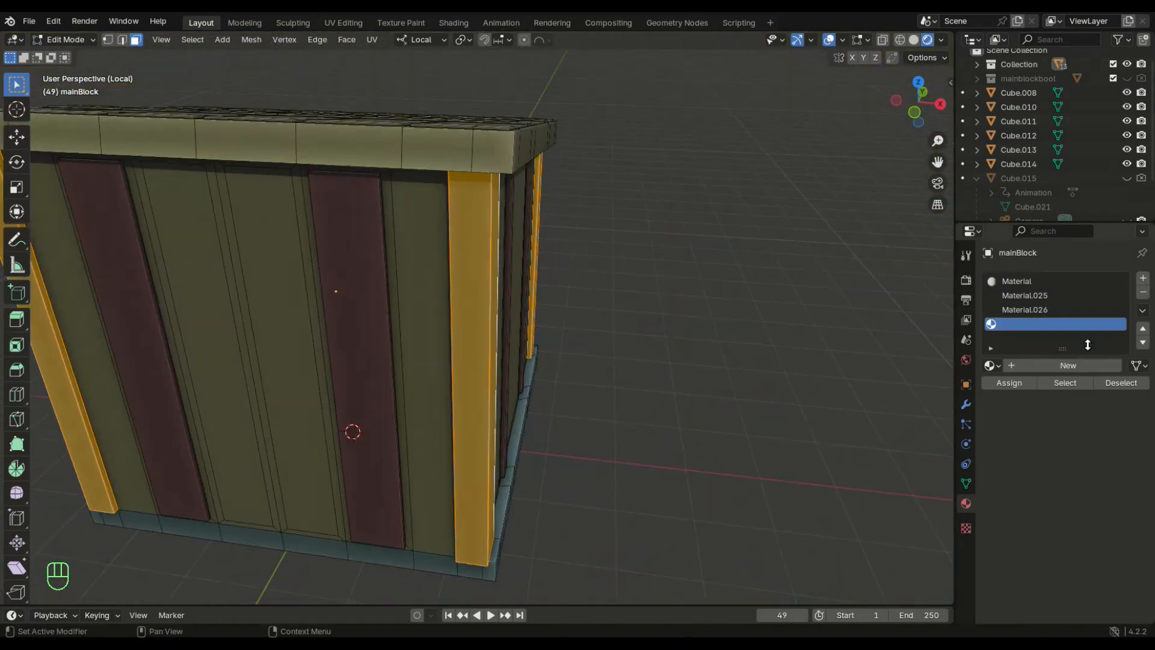
pyautogui.click(1091, 366)
pyautogui.click(1082, 446)
pyautogui.moveTo(1082, 476); pyautogui.dragTo(1137, 476)
pyautogui.click(1009, 383)
pyautogui.click(673, 364)
pyautogui.scroll(-4, 673, 363)
pyautogui.moveTo(673, 363); pyautogui.dragTo(734, 359, button='middle')
pyautogui.press('/')
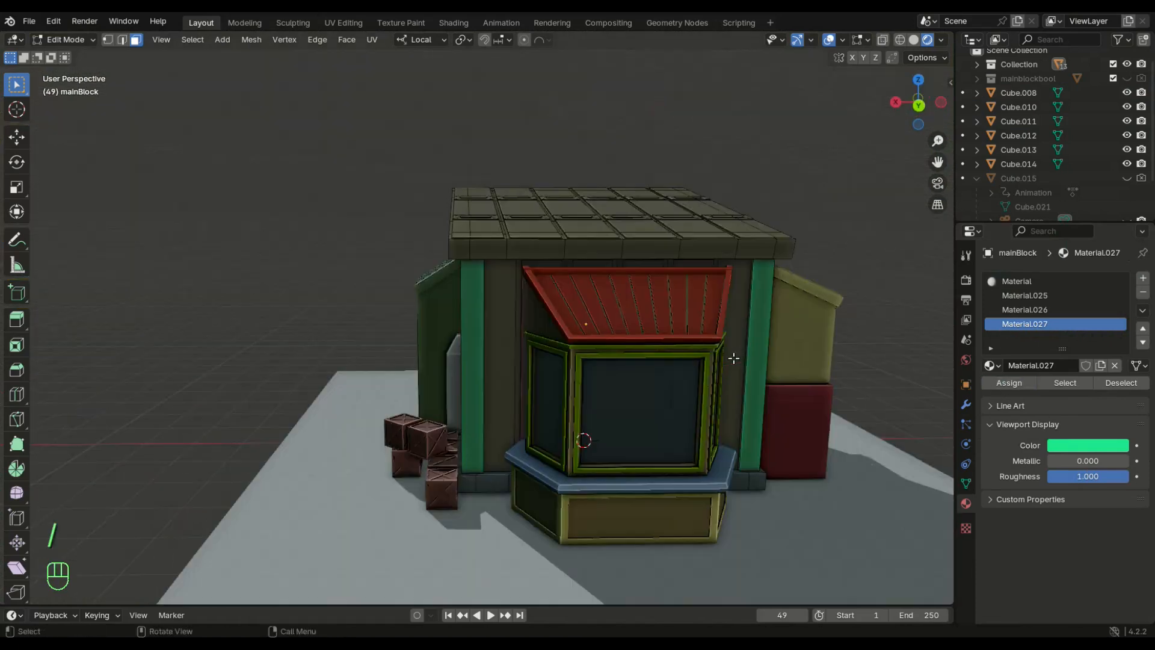
pyautogui.press('Tab')
# - Give the porch floor slab a new material with a muted reddish-brown viewport color
pyautogui.moveTo(740, 265); pyautogui.dragTo(803, 295, button='middle')
pyautogui.scroll(-5, 489, 336)
pyautogui.moveTo(403, 445); pyautogui.dragTo(325, 502, button='middle')
pyautogui.scroll(-3, 481, 482)
pyautogui.scroll(5, 506, 439)
pyautogui.scroll(-4, 507, 439)
pyautogui.moveTo(507, 439); pyautogui.dragTo(565, 444, button='middle')
pyautogui.click(436, 494)
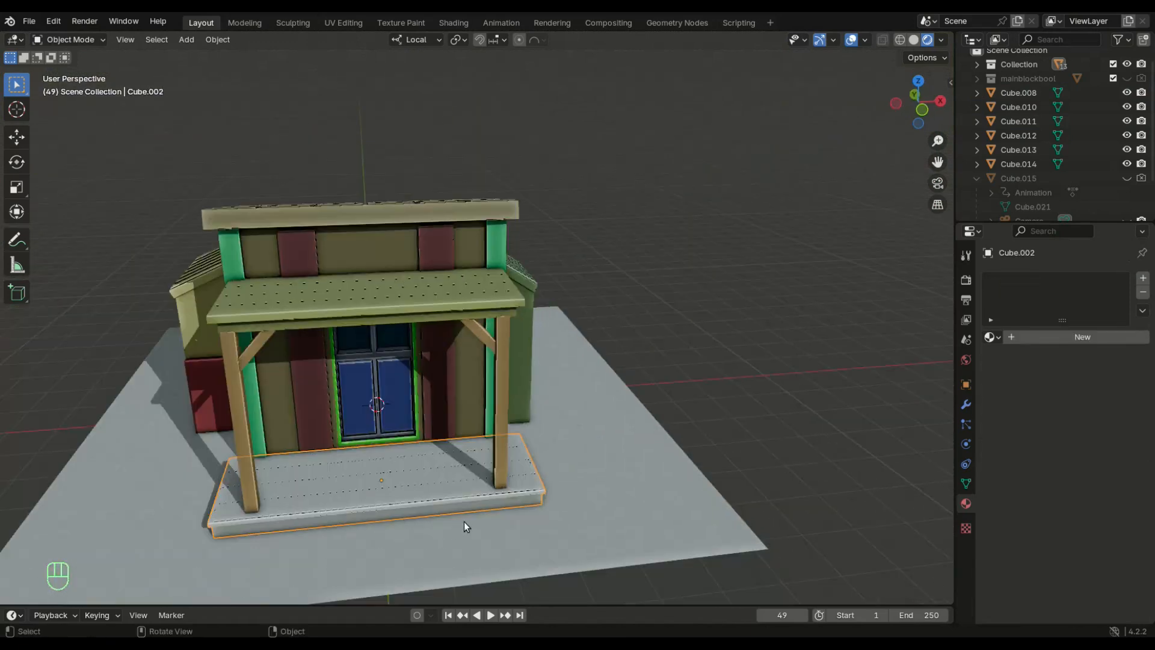
pyautogui.moveTo(442, 522); pyautogui.dragTo(607, 512, button='middle')
pyautogui.click(1082, 337)
pyautogui.click(1087, 399)
pyautogui.moveTo(1038, 239); pyautogui.dragTo(1042, 260)
# - Select the main block roof's outer rim and the recessed strips between its panel rows as face loops
pyautogui.scroll(-3, 1041, 260)
pyautogui.scroll(-3, 763, 377)
pyautogui.scroll(4, 378, 128)
pyautogui.moveTo(616, 427); pyautogui.dragTo(373, 280, button='middle')
pyautogui.press('Tab')
pyautogui.press('Tab')
pyautogui.click(378, 128)
pyautogui.press('Tab')
pyautogui.keyDown('alt'); pyautogui.keyDown('shift'); pyautogui.click(373, 280); pyautogui.keyUp('shift'); pyautogui.keyUp('alt')
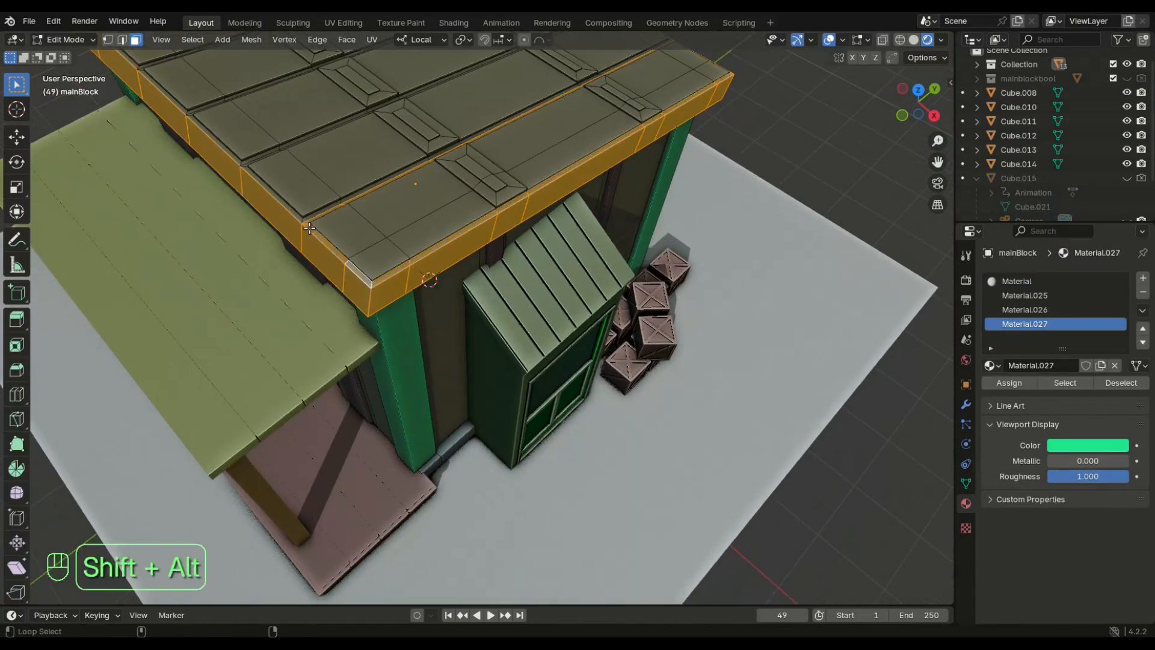
pyautogui.moveTo(240, 152); pyautogui.dragTo(289, 402, button='middle')
pyautogui.moveTo(184, 459); pyautogui.dragTo(631, 325, button='middle')
# - Assign a new dark red material with roughness 1.000 to the selected roof rim and recessed strips
pyautogui.click(1142, 278)
pyautogui.click(1076, 366)
pyautogui.click(1088, 445)
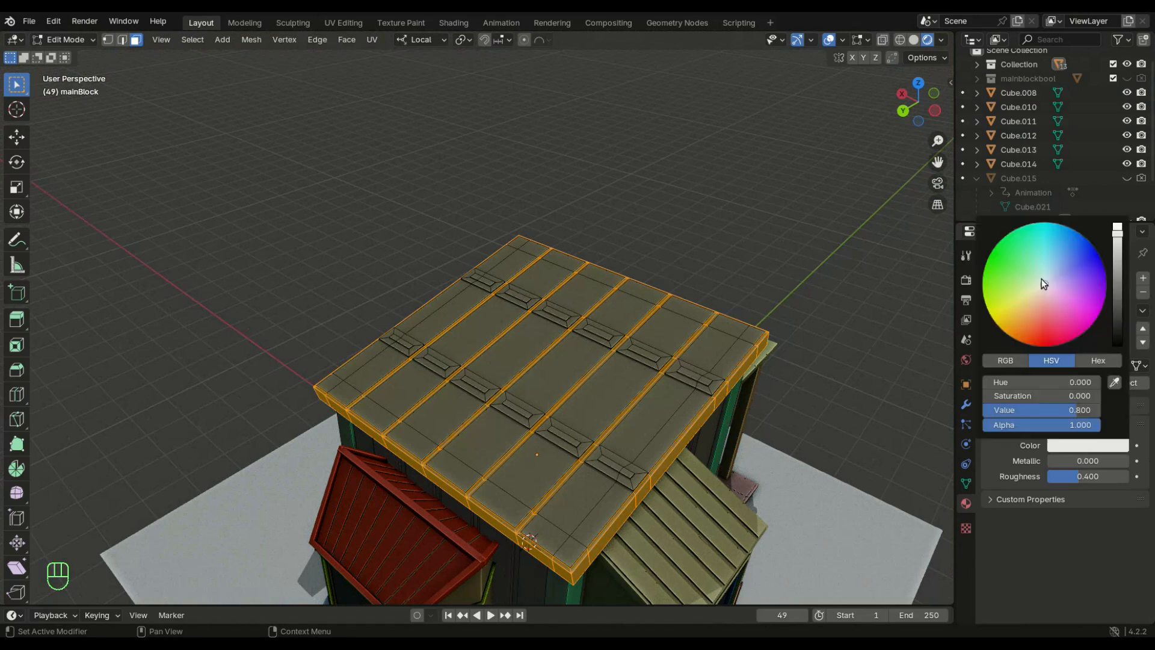
pyautogui.click(1045, 337)
pyautogui.moveTo(1117, 232); pyautogui.dragTo(1117, 299)
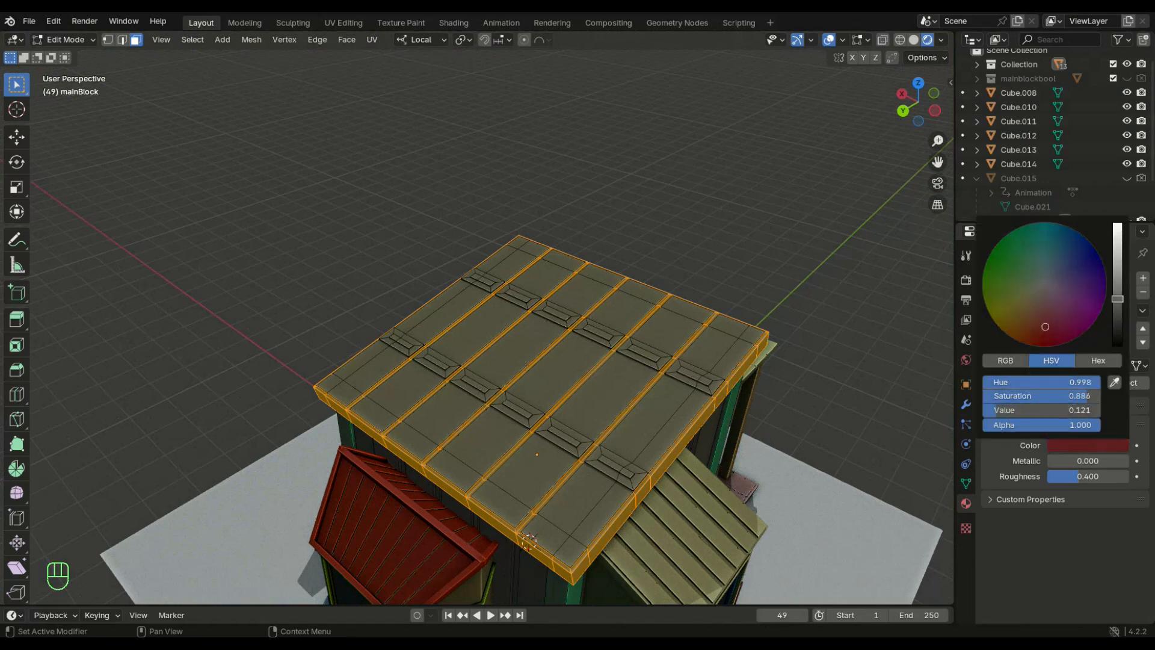
pyautogui.click(1015, 384)
pyautogui.moveTo(799, 313); pyautogui.dragTo(649, 271, button='middle')
pyautogui.click(1081, 445)
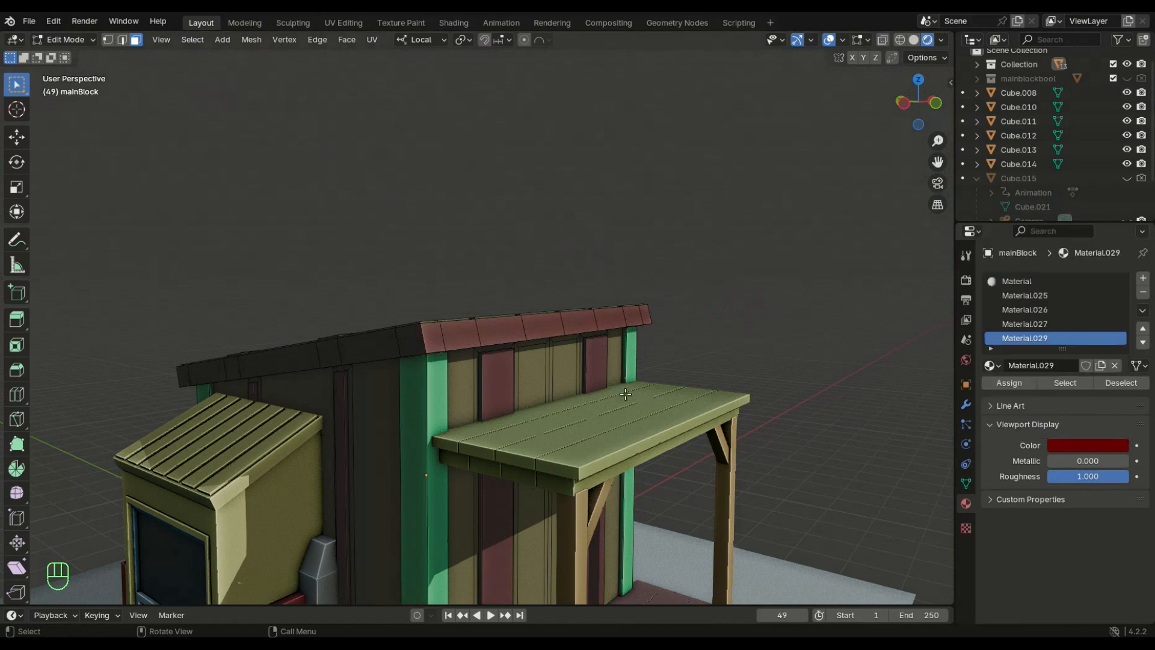
# - Recolor the raised wall boards' material to a dark orange-brown with hue 0.057 and saturation 1.000
pyautogui.click(1106, 446)
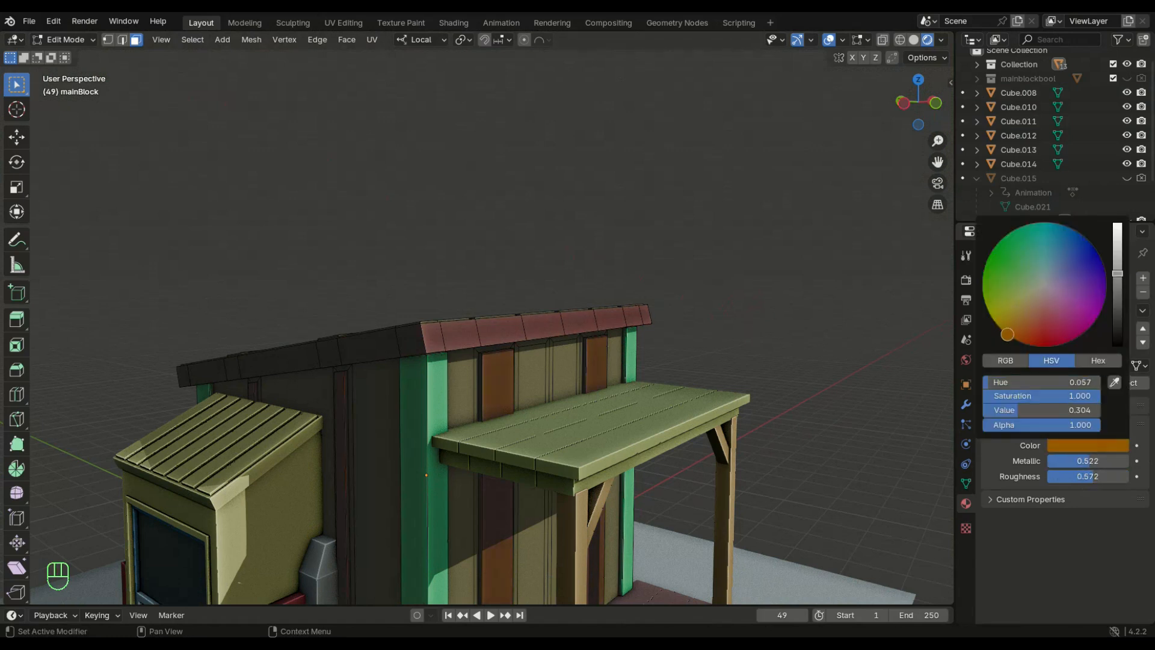
pyautogui.moveTo(1116, 275); pyautogui.dragTo(1117, 288)
pyautogui.scroll(-3, 793, 300)
# - Select the top faces of one full roof panel row, plus porch-side end faces of neighboring rows and outer faces of the farthest row
pyautogui.moveTo(788, 295); pyautogui.dragTo(902, 346, button='middle')
pyautogui.scroll(3, 614, 466)
pyautogui.click(647, 505)
pyautogui.scroll(3, 528, 495)
pyautogui.moveTo(527, 495); pyautogui.dragTo(499, 525, button='middle')
pyautogui.keyDown('shift'); pyautogui.click(512, 486); pyautogui.keyUp('shift')
pyautogui.keyDown('shift'); pyautogui.click(546, 444); pyautogui.keyUp('shift')
pyautogui.keyDown('shift'); pyautogui.click(675, 354); pyautogui.keyUp('shift')
pyautogui.keyDown('shift'); pyautogui.click(772, 301); pyautogui.keyUp('shift')
pyautogui.moveTo(773, 301); pyautogui.dragTo(724, 332, button='middle')
pyautogui.keyDown('shift'); pyautogui.click(860, 338); pyautogui.keyUp('shift')
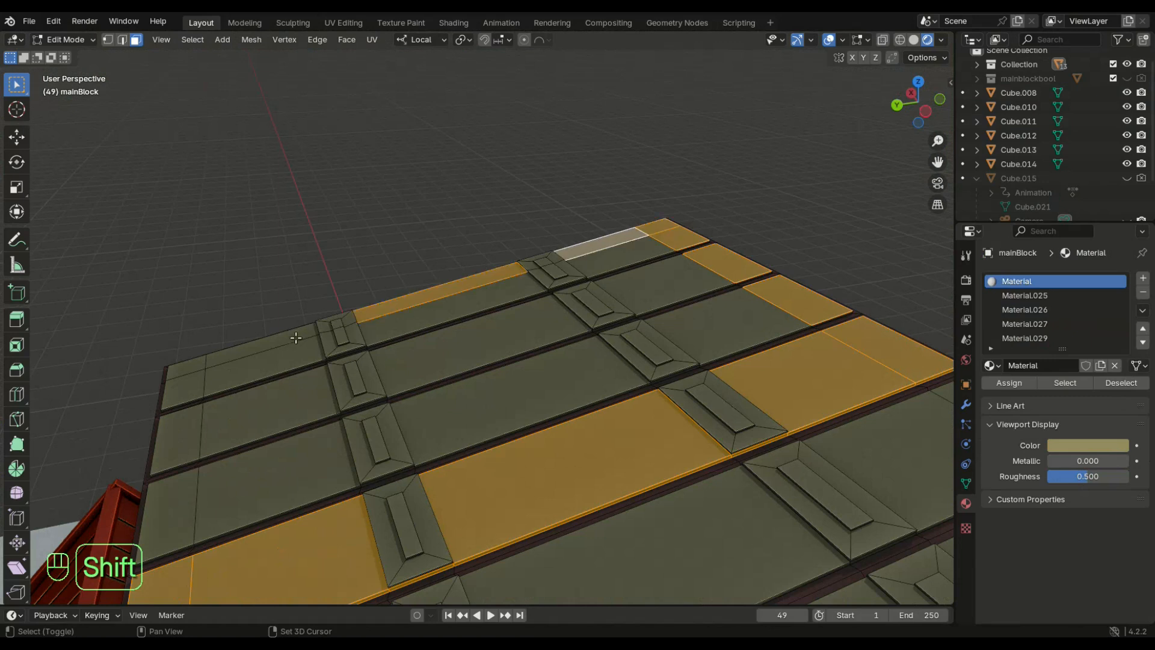
# - Add the remaining top faces of the three far roof panel rows to the selection, leaving out the small raised blocks
pyautogui.keyDown('shift'); pyautogui.click(194, 366); pyautogui.keyUp('shift')
pyautogui.keyDown('shift'); pyautogui.click(181, 432); pyautogui.keyUp('shift')
pyautogui.keyDown('shift'); pyautogui.click(259, 406); pyautogui.keyUp('shift')
pyautogui.keyDown('shift'); pyautogui.click(454, 353); pyautogui.keyUp('shift')
pyautogui.keyDown('shift'); pyautogui.click(650, 290); pyautogui.keyUp('shift')
pyautogui.keyDown('shift'); pyautogui.click(617, 260); pyautogui.keyUp('shift')
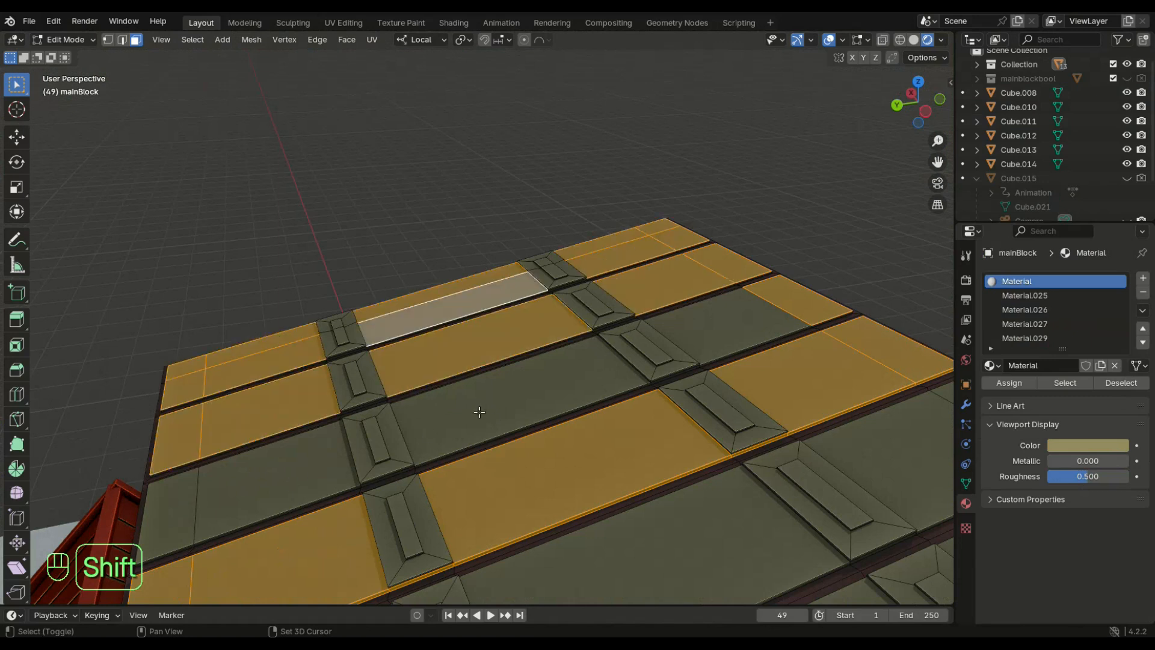
pyautogui.keyDown('shift'); pyautogui.click(479, 412); pyautogui.keyUp('shift')
pyautogui.keyDown('shift'); pyautogui.click(280, 472); pyautogui.keyUp('shift')
pyautogui.keyDown('shift'); pyautogui.click(144, 500); pyautogui.keyUp('shift')
pyautogui.keyDown('shift'); pyautogui.click(157, 503); pyautogui.keyUp('shift')
# - Add the top faces of the roof panel rows toward the near side to the selection
pyautogui.keyDown('shift'); pyautogui.click(697, 330); pyautogui.keyUp('shift')
pyautogui.keyDown('shift'); pyautogui.click(883, 449); pyautogui.keyUp('shift')
pyautogui.keyDown('shift'); pyautogui.click(673, 536); pyautogui.keyUp('shift')
pyautogui.moveTo(672, 536); pyautogui.dragTo(701, 490, button='middle')
pyautogui.keyDown('shift'); pyautogui.click(385, 490); pyautogui.keyUp('shift')
pyautogui.keyDown('shift'); pyautogui.click(430, 545); pyautogui.keyUp('shift')
pyautogui.keyDown('shift'); pyautogui.click(496, 565); pyautogui.keyUp('shift')
pyautogui.keyDown('shift'); pyautogui.click(589, 487); pyautogui.keyUp('shift')
pyautogui.keyDown('shift'); pyautogui.click(864, 385); pyautogui.keyUp('shift')
pyautogui.keyDown('shift'); pyautogui.click(457, 445); pyautogui.keyUp('shift')
# - Add the last unselected end and edge faces of the near rows so that every roof panel top is selected
pyautogui.moveTo(620, 424); pyautogui.dragTo(563, 444, button='middle')
pyautogui.keyDown('shift'); pyautogui.click(677, 495); pyautogui.keyUp('shift')
pyautogui.keyDown('shift'); pyautogui.click(674, 466); pyautogui.keyUp('shift')
pyautogui.keyDown('shift'); pyautogui.click(803, 450); pyautogui.keyUp('shift')
pyautogui.keyDown('shift'); pyautogui.click(821, 480); pyautogui.keyUp('shift')
pyautogui.keyDown('shift'); pyautogui.click(772, 408); pyautogui.keyUp('shift')
pyautogui.moveTo(746, 415); pyautogui.dragTo(691, 400, button='middle')
pyautogui.moveTo(619, 466); pyautogui.dragTo(576, 447, button='middle')
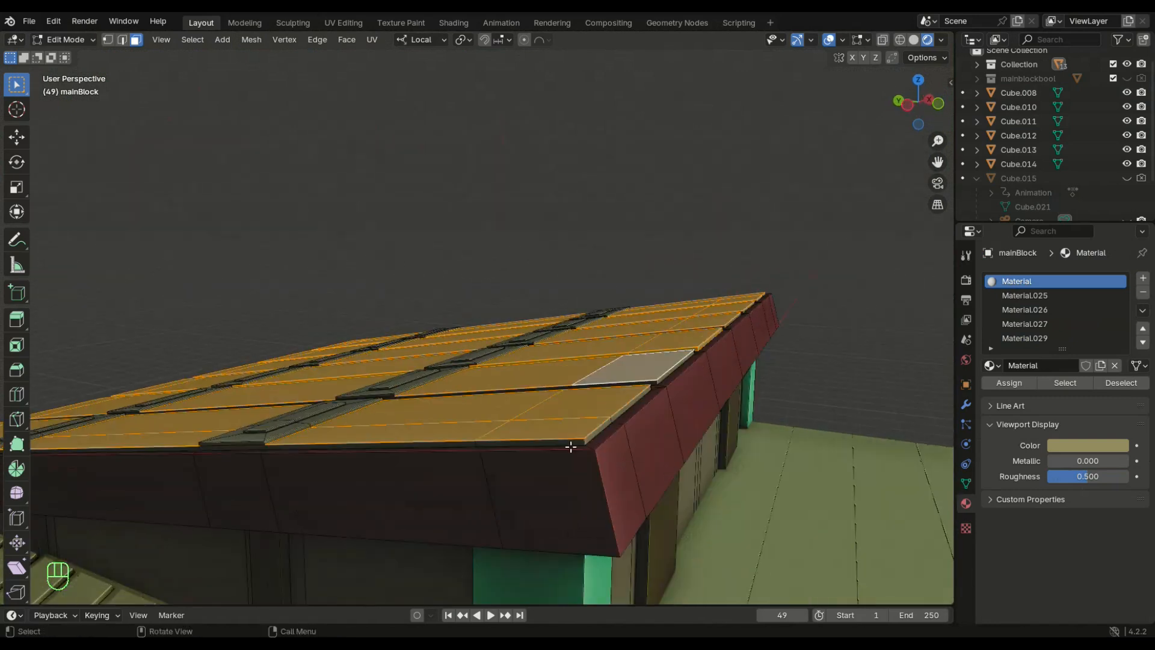
pyautogui.moveTo(684, 367); pyautogui.dragTo(649, 382, button='middle')
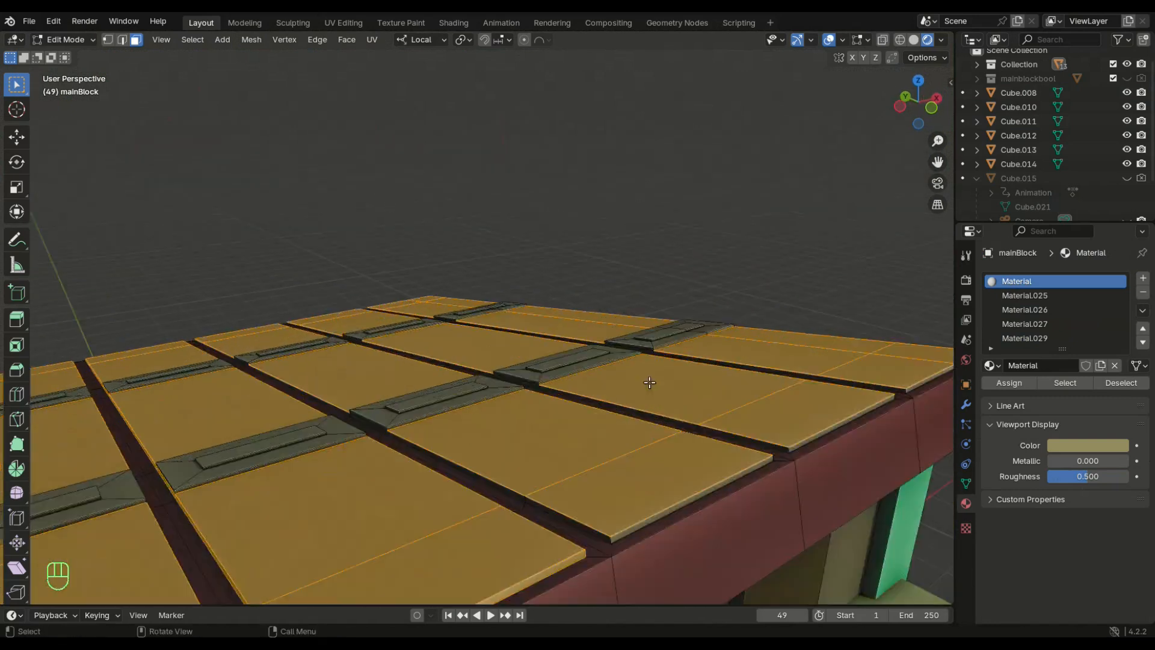
# - Add the thin side face loops around the roof panels to the selection
pyautogui.keyDown('alt'); pyautogui.keyDown('shift'); pyautogui.click(788, 449); pyautogui.keyUp('shift'); pyautogui.keyUp('alt')
pyautogui.moveTo(788, 448); pyautogui.dragTo(798, 430, button='middle')
pyautogui.keyDown('alt'); pyautogui.keyDown('shift'); pyautogui.click(820, 437); pyautogui.keyUp('shift'); pyautogui.keyUp('alt')
pyautogui.scroll(-5, 575, 405)
pyautogui.moveTo(575, 405); pyautogui.dragTo(755, 360, button='middle')
# - Assign a new green viewport material to the selected roof panels and clear the selection
pyautogui.click(1142, 280)
pyautogui.click(1061, 366)
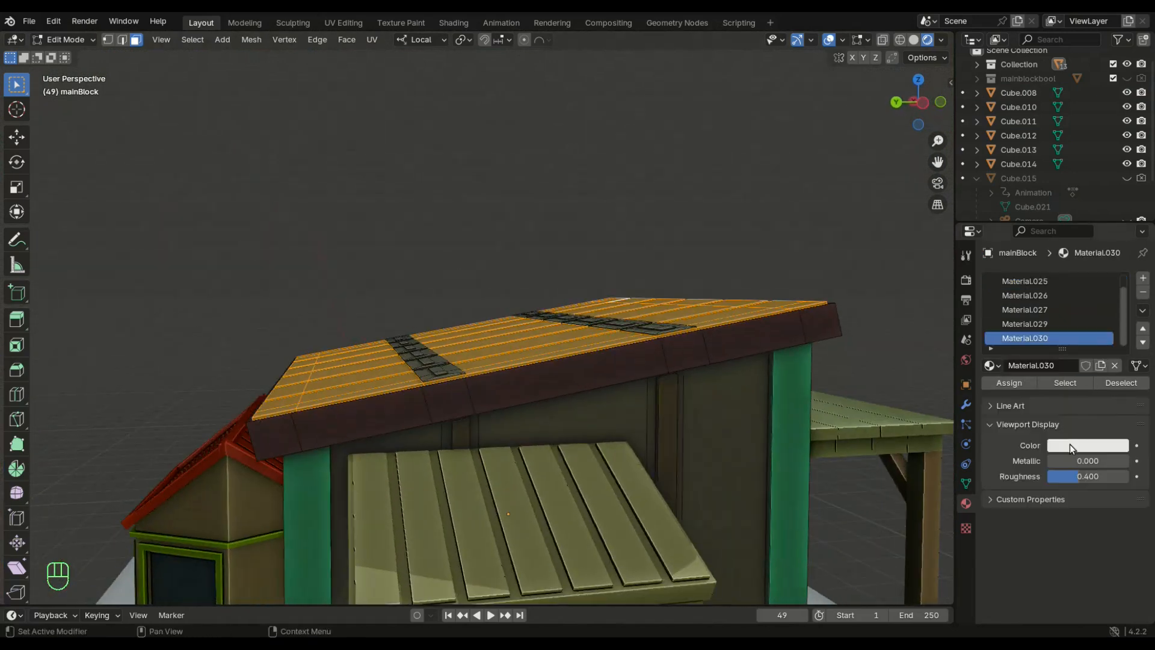
pyautogui.click(1073, 444)
pyautogui.moveTo(1116, 240); pyautogui.dragTo(1116, 252)
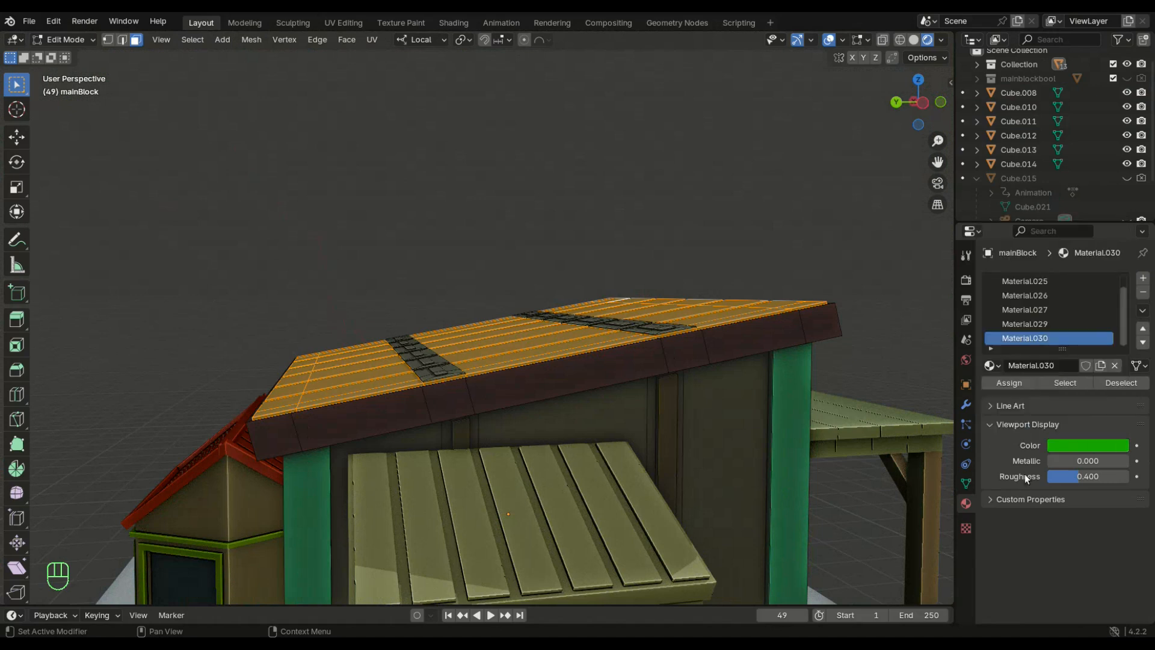
pyautogui.click(1003, 382)
pyautogui.click(842, 241)
pyautogui.moveTo(842, 241); pyautogui.dragTo(764, 292, button='middle')
pyautogui.scroll(6, 590, 367)
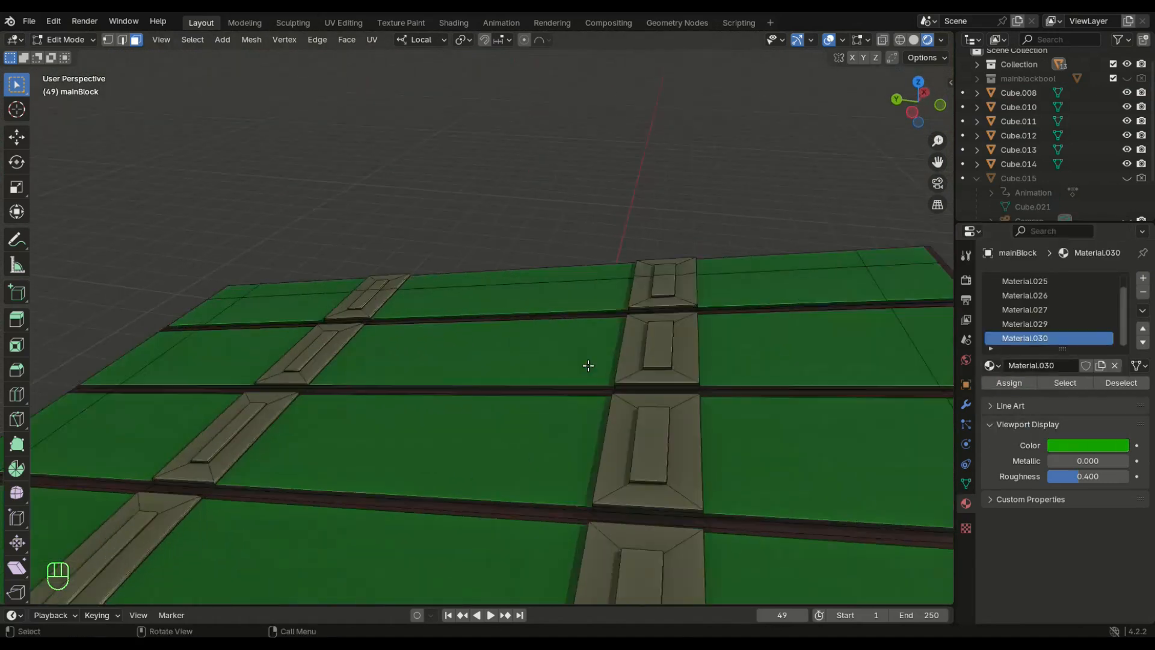
# - Select the top faces and side face loops of one raised beige plate in a strip running across the roof panels
pyautogui.click(725, 502)
pyautogui.keyDown('shift'); pyautogui.click(751, 458); pyautogui.keyUp('shift')
pyautogui.keyDown('shift'); pyautogui.click(779, 494); pyautogui.keyUp('shift')
pyautogui.keyDown('shift'); pyautogui.click(825, 516); pyautogui.keyUp('shift')
pyautogui.moveTo(825, 518); pyautogui.dragTo(791, 489, button='middle')
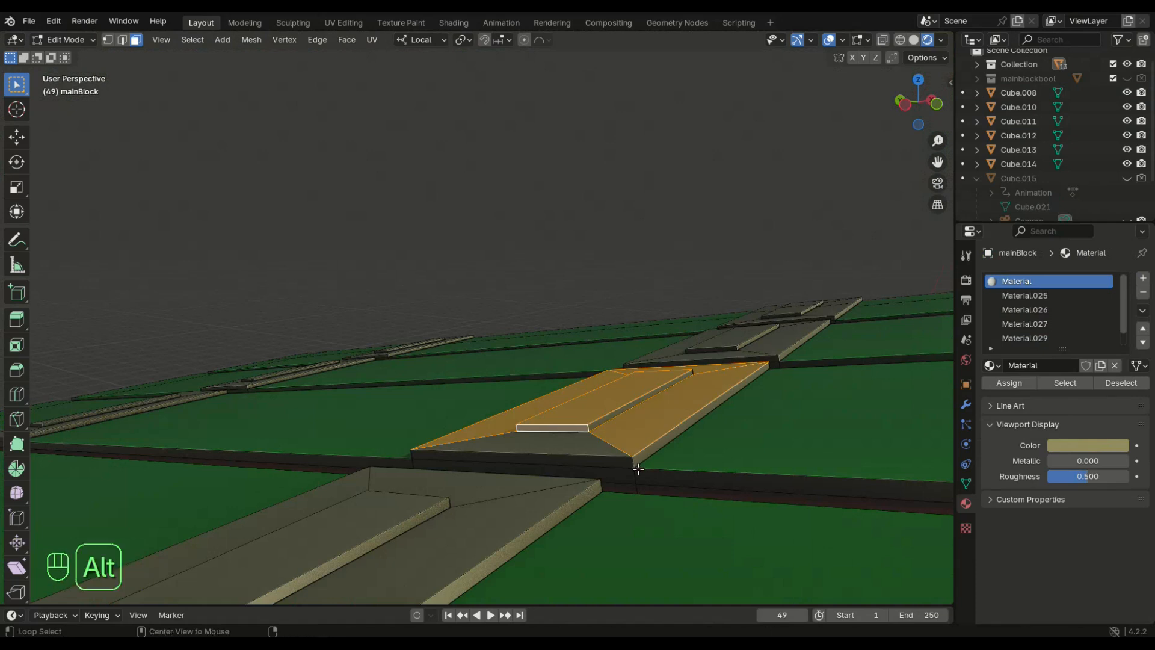
pyautogui.click(590, 427)
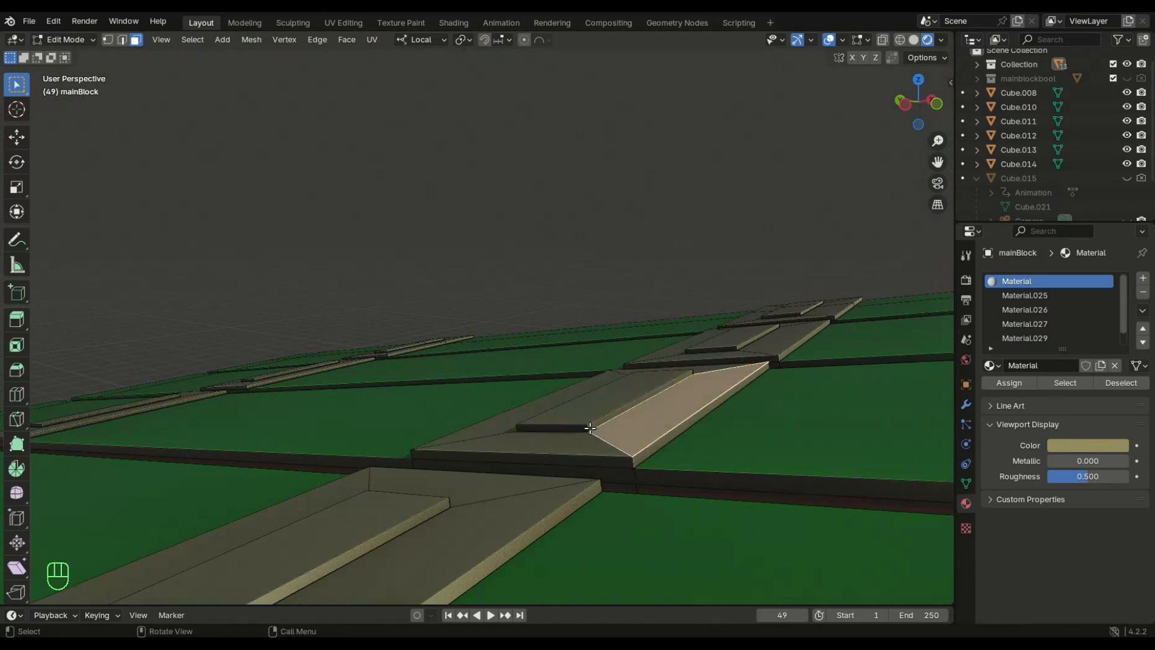
pyautogui.keyDown('alt'); pyautogui.keyDown('shift'); pyautogui.click(633, 462); pyautogui.keyUp('shift'); pyautogui.keyUp('alt')
# - Add the remaining rim and inset faces of that plate and its neighbouring plate to the selection
pyautogui.moveTo(632, 462)
pyautogui.mouseDown(button='middle')
pyautogui.moveTo(625, 444)
pyautogui.moveTo(641, 444)
pyautogui.mouseUp(button='middle')
pyautogui.keyDown('alt'); pyautogui.keyDown('shift'); pyautogui.click(625, 444); pyautogui.keyUp('shift'); pyautogui.keyUp('alt')
pyautogui.scroll(2, 668, 478)
pyautogui.keyDown('alt'); pyautogui.keyDown('shift'); pyautogui.click(675, 484); pyautogui.keyUp('shift'); pyautogui.keyUp('alt')
pyautogui.moveTo(676, 485); pyautogui.dragTo(712, 430, button='middle')
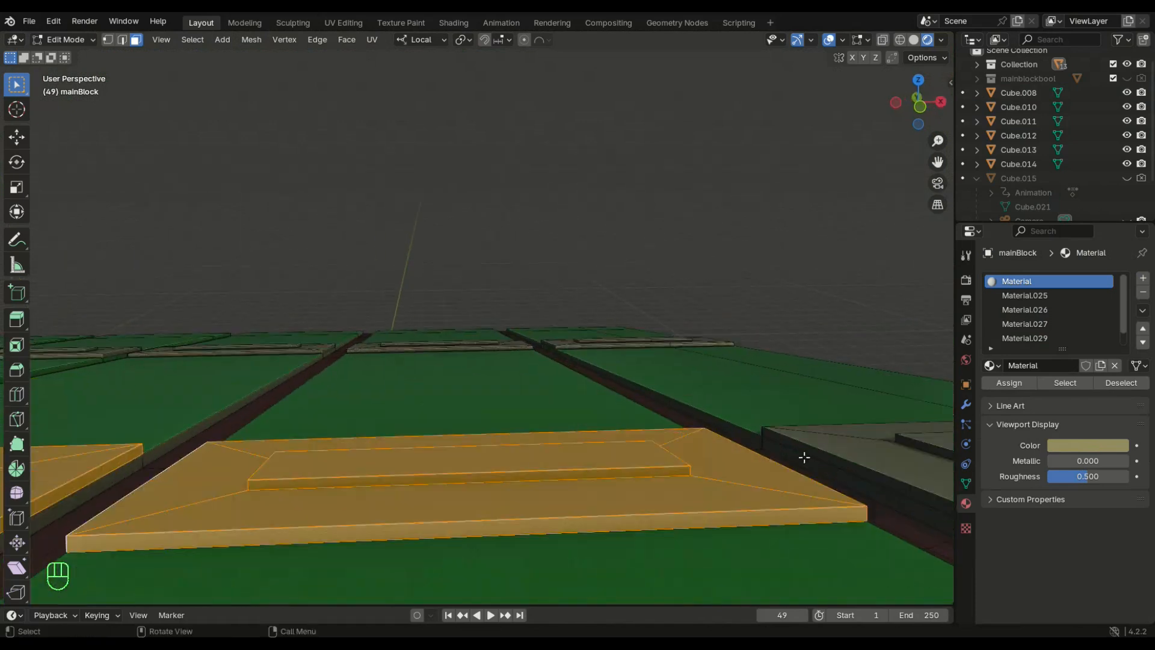
# - Add the side face loop of the next plate in the strip while keeping the existing selection
pyautogui.scroll(-2, 866, 493)
pyautogui.keyDown('alt'); pyautogui.click(786, 443); pyautogui.keyUp('alt')
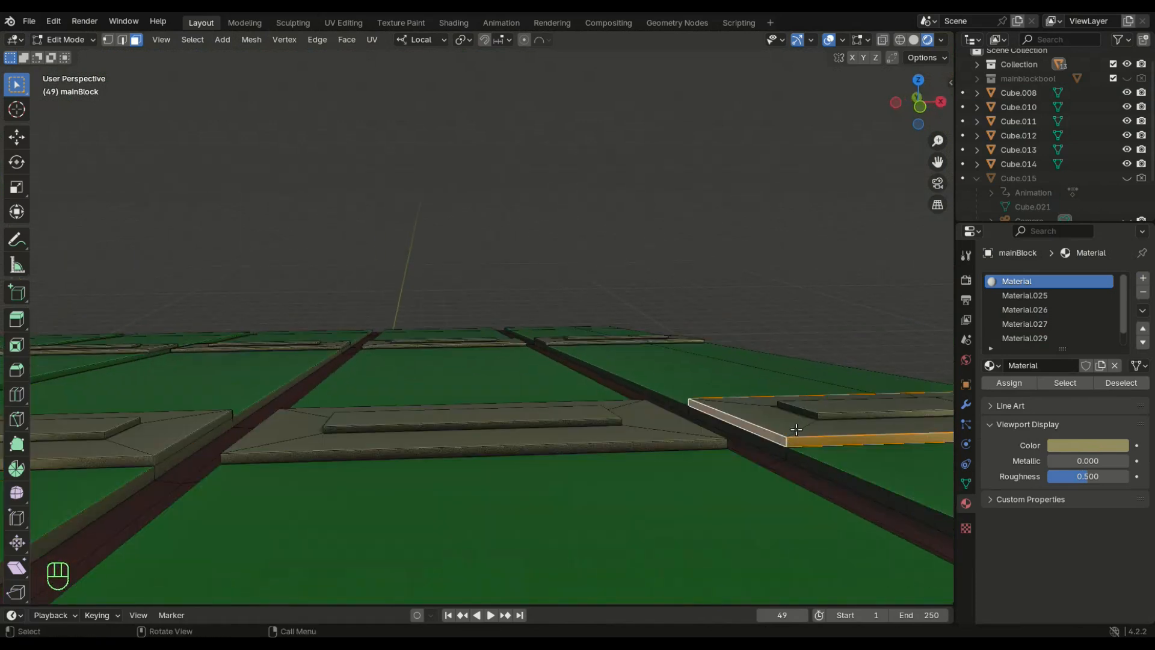
pyautogui.hotkey('ctrl', 'z')
pyautogui.hotkey('ctrl', 'z')
pyautogui.keyDown('alt'); pyautogui.keyDown('shift'); pyautogui.click(818, 417); pyautogui.keyUp('shift'); pyautogui.keyUp('alt')
# - Add the remaining plates of the same strip to the selection, out to the roof's edge
pyautogui.moveTo(812, 440); pyautogui.dragTo(186, 341, button='middle')
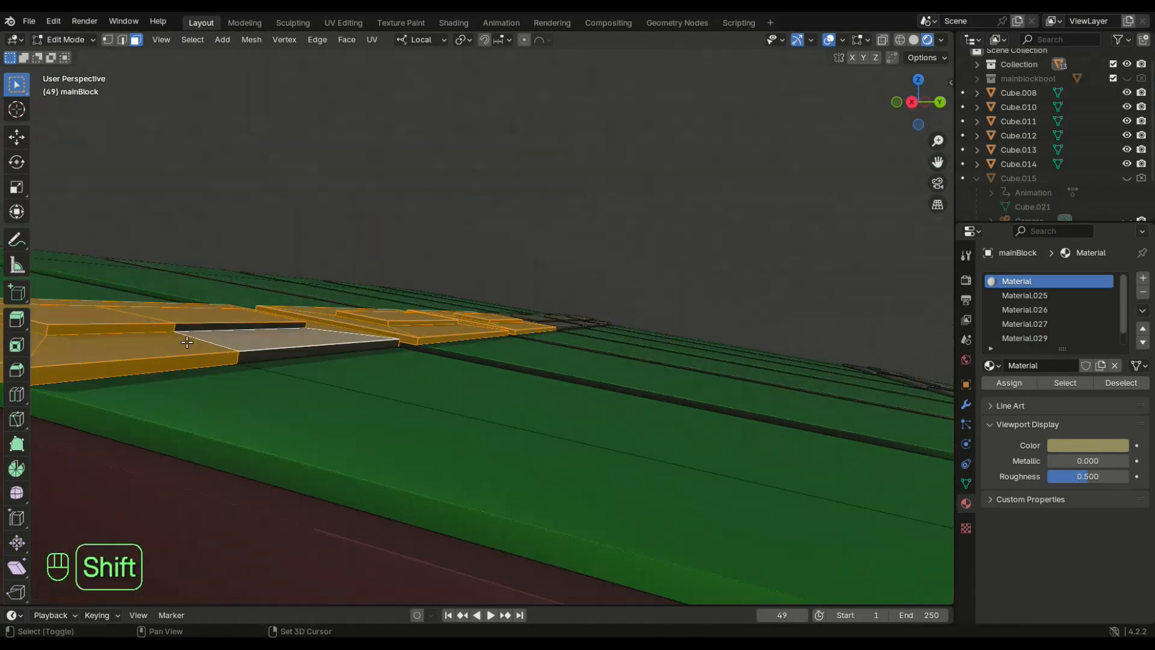
pyautogui.keyDown('shift'); pyautogui.moveTo(612, 367); pyautogui.dragTo(537, 469, button='middle'); pyautogui.keyUp('shift')
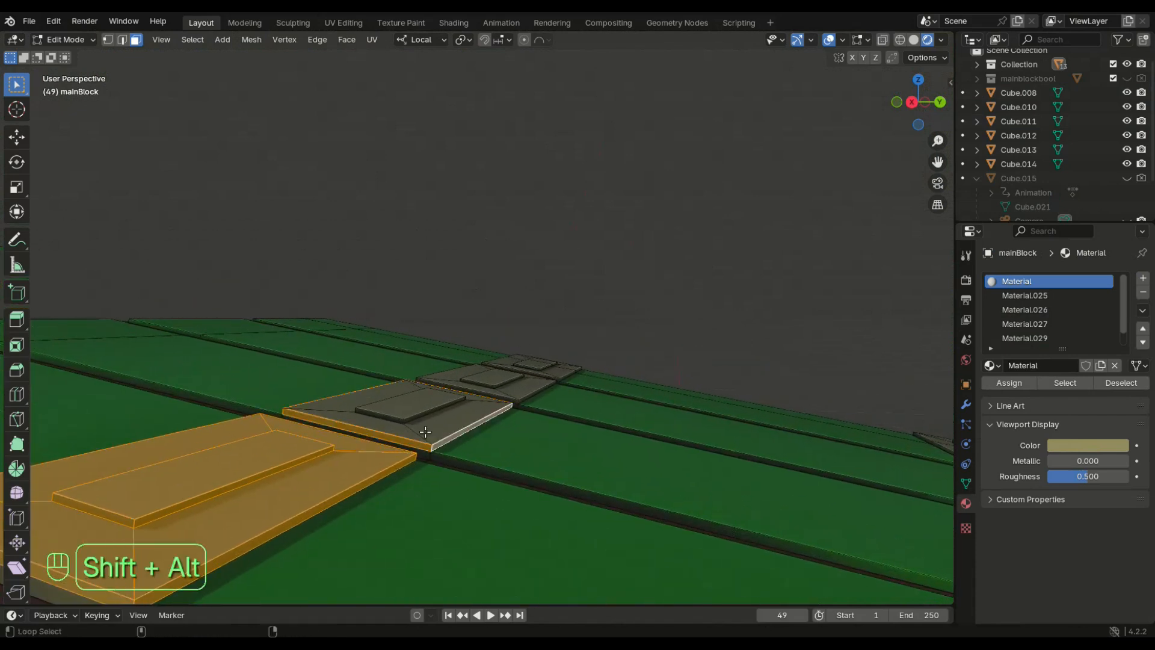
pyautogui.moveTo(461, 416); pyautogui.dragTo(540, 500, button='middle')
pyautogui.scroll(-5, 433, 443)
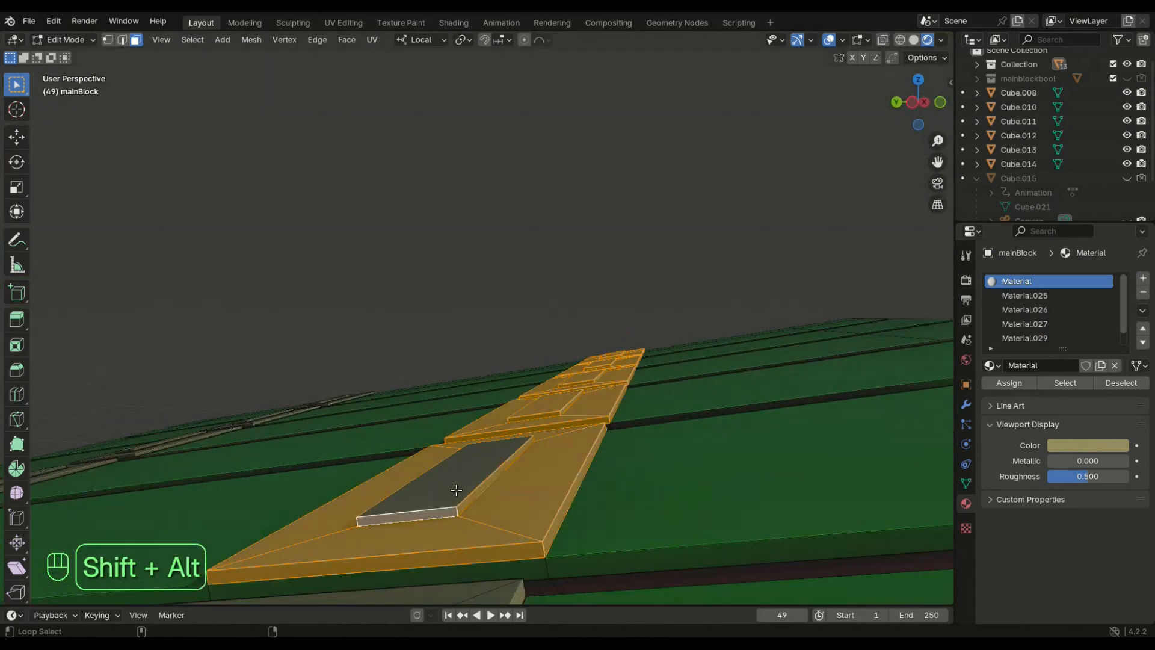
pyautogui.scroll(-4, 456, 490)
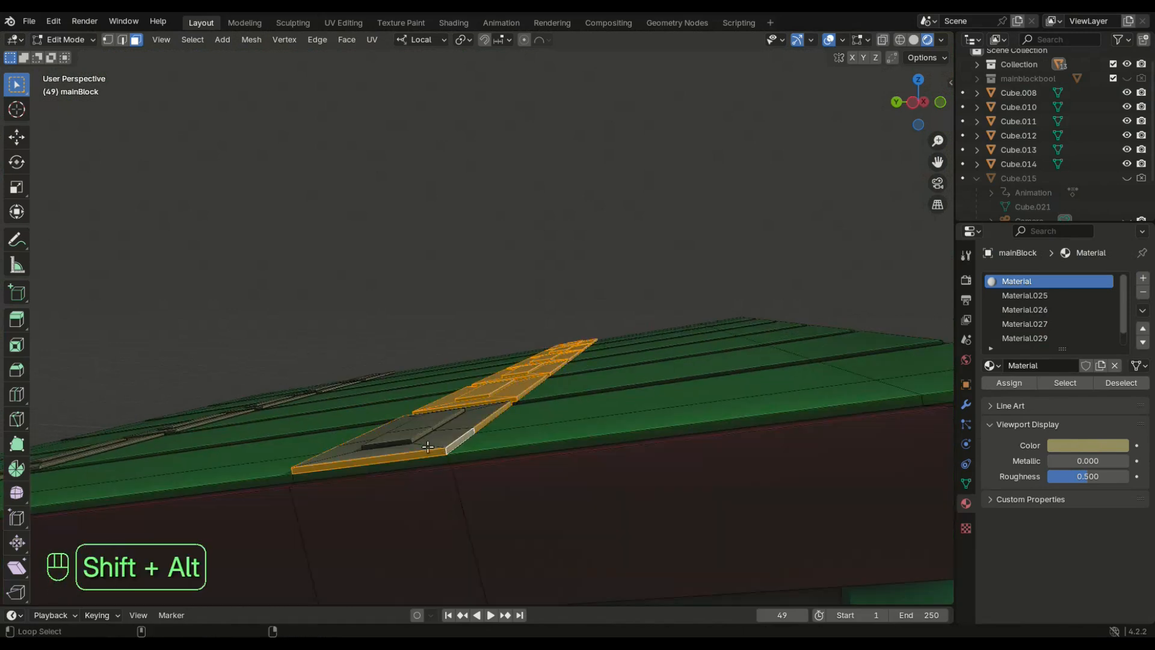
pyautogui.keyDown('shift'); pyautogui.click(422, 422); pyautogui.keyUp('shift')
# - Add the nearest raised plates of the second strip to the selection, including their sloped faces and sides
pyautogui.moveTo(422, 422); pyautogui.dragTo(505, 466, button='middle')
pyautogui.scroll(4, 433, 487)
pyautogui.moveTo(433, 487); pyautogui.dragTo(349, 448, button='middle')
pyautogui.moveTo(466, 444); pyautogui.dragTo(439, 483, button='middle')
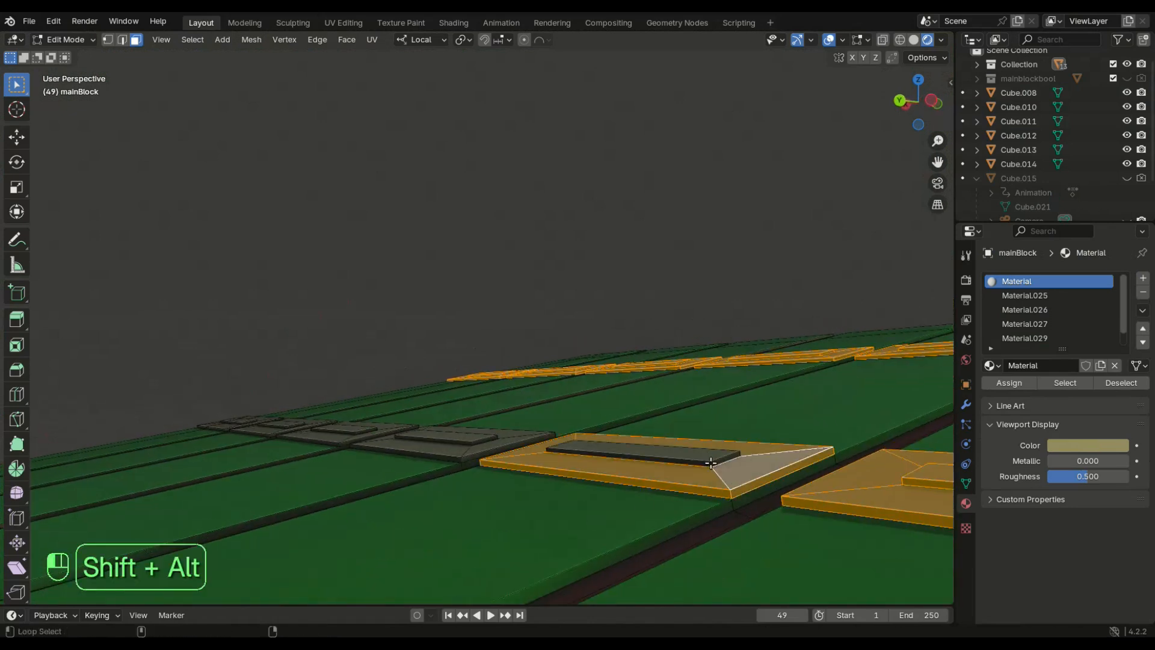
pyautogui.moveTo(699, 458); pyautogui.dragTo(622, 532, button='middle')
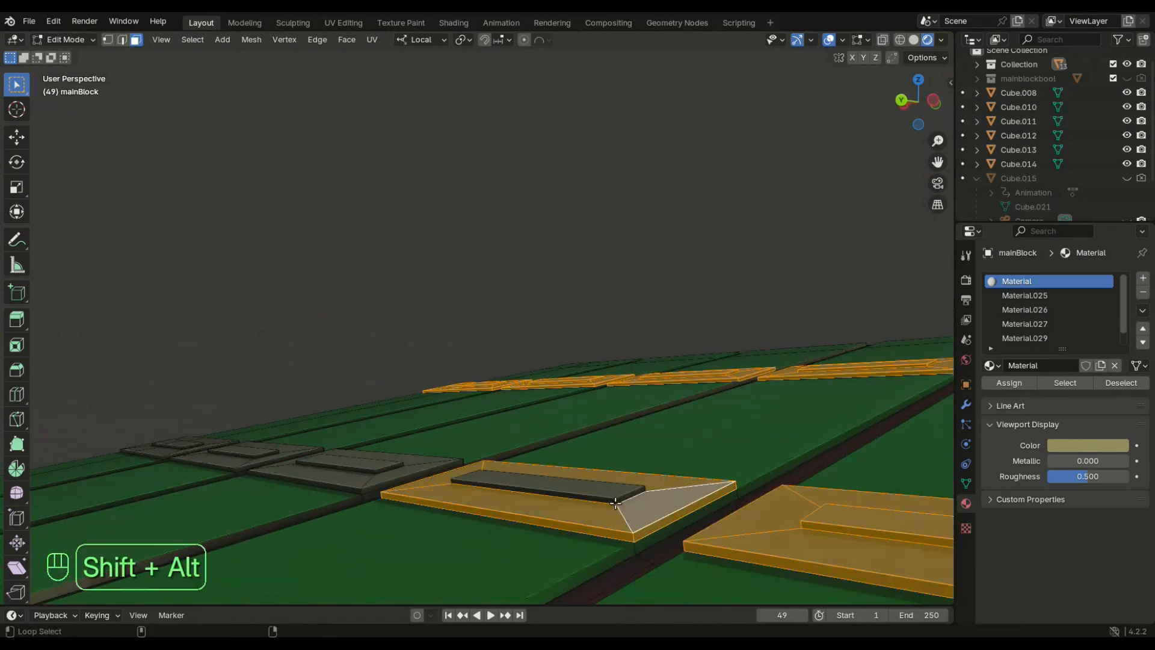
pyautogui.keyDown('alt'); pyautogui.moveTo(443, 464); pyautogui.dragTo(436, 549, button='middle'); pyautogui.keyUp('alt')
# - Add the inset and rim face loops of the farther plates in the second strip to the selection
pyautogui.keyDown('alt'); pyautogui.keyDown('shift'); pyautogui.click(539, 452); pyautogui.keyUp('shift'); pyautogui.keyUp('alt')
pyautogui.scroll(2, 463, 485)
pyautogui.keyDown('alt'); pyautogui.keyDown('shift'); pyautogui.click(436, 549); pyautogui.keyUp('shift'); pyautogui.keyUp('alt')
pyautogui.keyDown('alt'); pyautogui.keyDown('shift'); pyautogui.click(384, 533); pyautogui.keyUp('shift'); pyautogui.keyUp('alt')
pyautogui.keyDown('alt'); pyautogui.keyDown('shift'); pyautogui.click(343, 518); pyautogui.keyUp('shift'); pyautogui.keyUp('alt')
pyautogui.keyDown('shift'); pyautogui.click(315, 504); pyautogui.keyUp('shift')
# - Undo the last unwanted face picks and complete the selection of both plate strips
pyautogui.keyDown('shift'); pyautogui.click(316, 505); pyautogui.keyUp('shift')
pyautogui.hotkey('ctrl', 'z')
pyautogui.hotkey('ctrl', 'z')
pyautogui.hotkey('ctrl', 'z')
pyautogui.hotkey('ctrl', 'z')
pyautogui.hotkey('ctrl', 'z')
pyautogui.moveTo(317, 506); pyautogui.dragTo(307, 586, button='middle')
pyautogui.keyDown('alt'); pyautogui.keyDown('shift'); pyautogui.click(270, 549); pyautogui.keyUp('shift'); pyautogui.keyUp('alt')
# - Assign a new blue viewport material with roughness 1.0 to the selected roof plates and clear the selection
pyautogui.click(1142, 278)
pyautogui.click(1055, 365)
pyautogui.click(1064, 445)
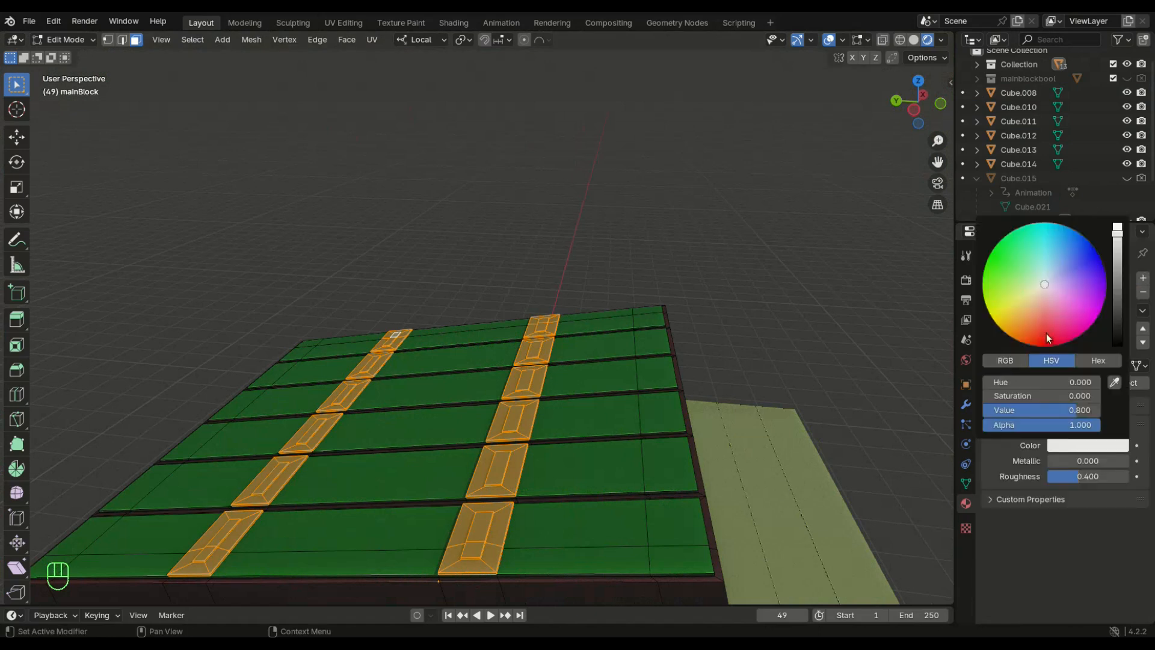
pyautogui.moveTo(1077, 479); pyautogui.dragTo(1131, 478)
pyautogui.click(792, 344)
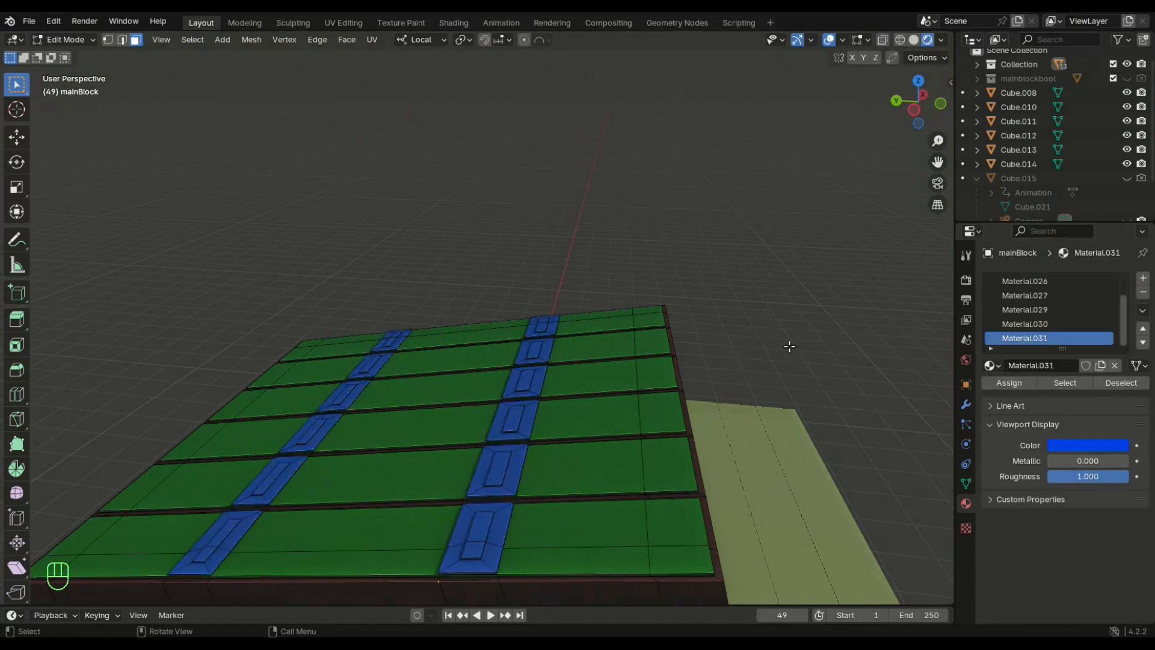
# - Edit the beige extension with the sloped plank roof and select its roof rim and the faces between the planks
pyautogui.press('Tab')
pyautogui.scroll(-5, 765, 428)
pyautogui.moveTo(766, 428); pyautogui.dragTo(488, 460, button='middle')
pyautogui.scroll(5, 482, 479)
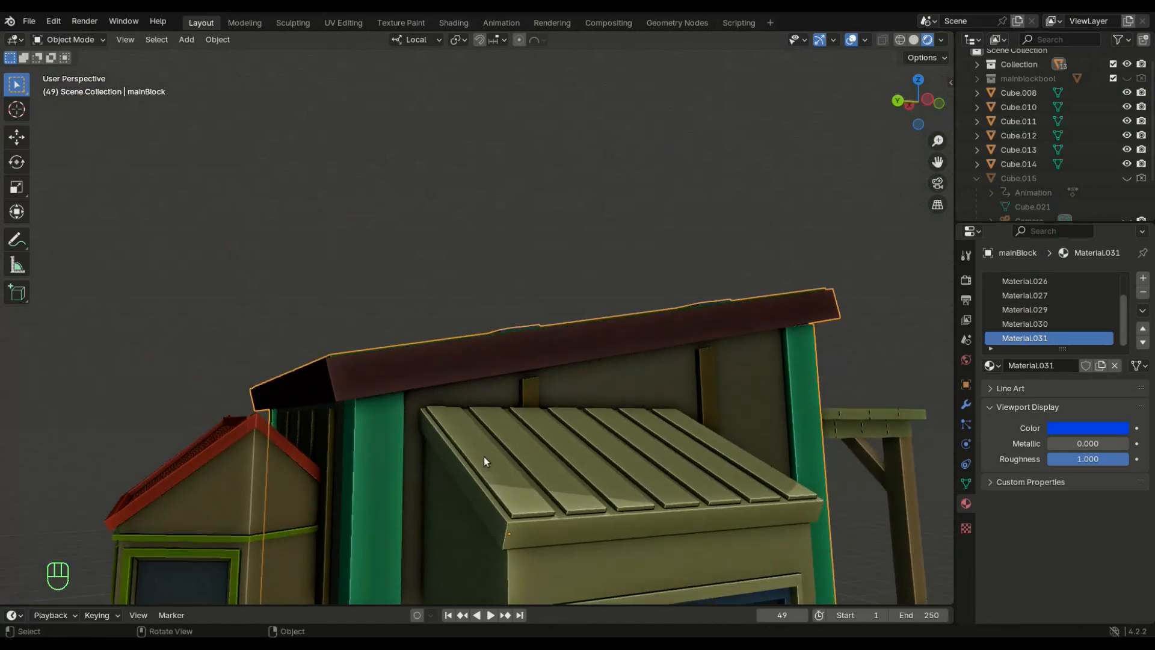
pyautogui.click(488, 481)
pyautogui.scroll(3, 489, 487)
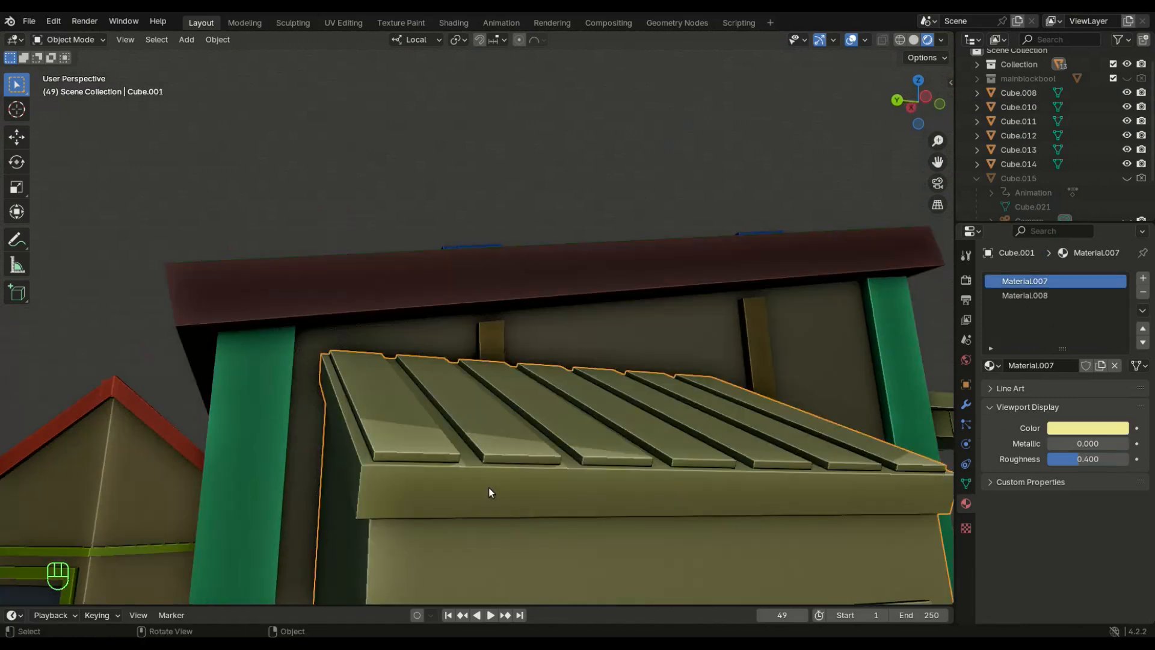
pyautogui.press('Tab')
pyautogui.keyDown('alt'); pyautogui.keyDown('shift'); pyautogui.click(365, 469); pyautogui.keyUp('shift'); pyautogui.keyUp('alt')
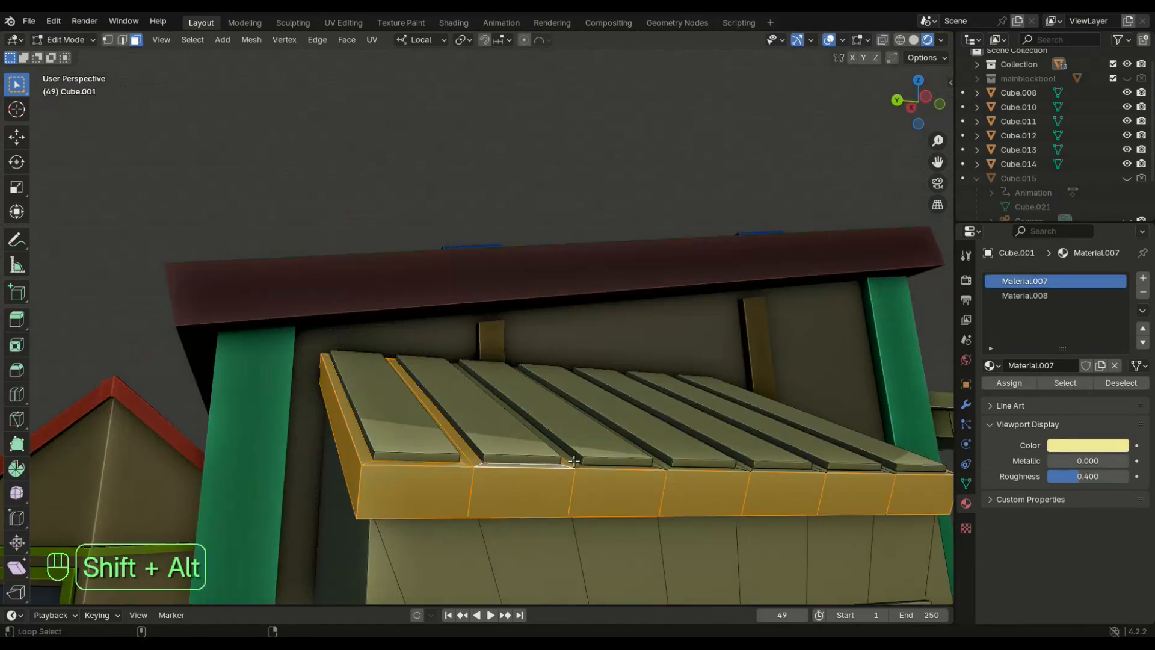
pyautogui.moveTo(757, 474); pyautogui.dragTo(522, 547, button='middle')
pyautogui.scroll(-5, 612, 547)
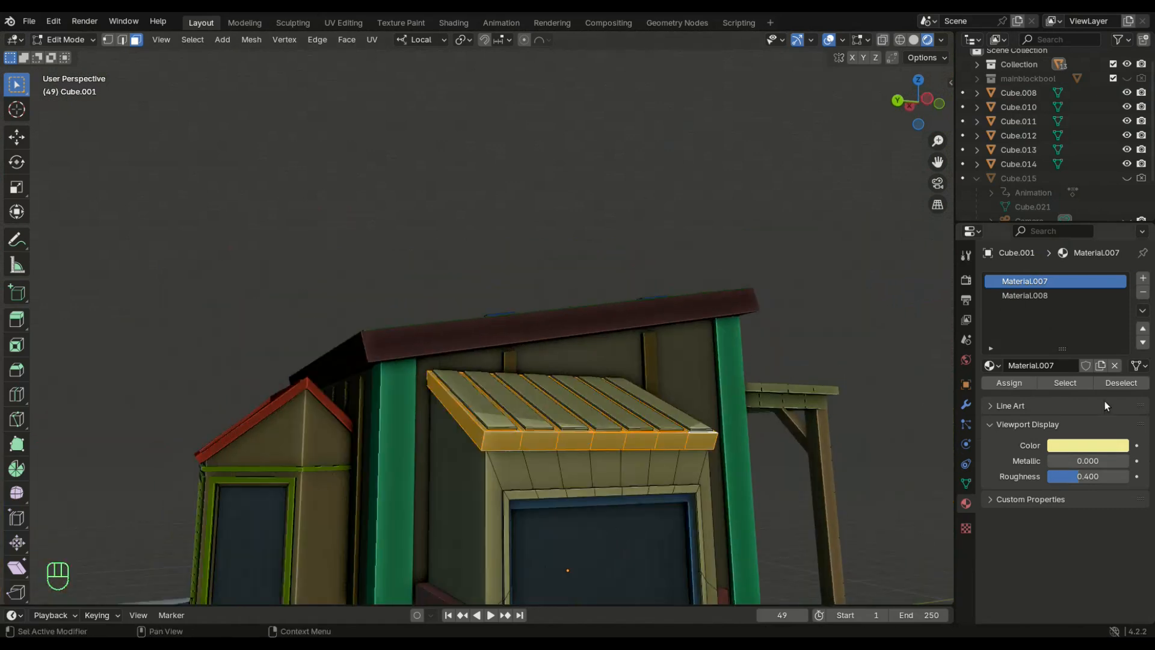
# - Assign a new dark reddish-brown viewport material to the extension's roof rim and clear the selection
pyautogui.click(1143, 278)
pyautogui.click(1049, 365)
pyautogui.click(1069, 445)
pyautogui.click(1049, 315)
pyautogui.moveTo(1117, 238); pyautogui.dragTo(1116, 274)
pyautogui.click(1016, 384)
pyautogui.click(860, 425)
# - Select the top and edge faces of all seven roof planks on the beige extension
pyautogui.moveTo(860, 425); pyautogui.dragTo(448, 481, button='middle')
pyautogui.keyDown('alt'); pyautogui.keyDown('shift'); pyautogui.click(445, 456); pyautogui.keyUp('shift'); pyautogui.keyUp('alt')
pyautogui.keyDown('alt'); pyautogui.click(442, 456); pyautogui.keyUp('alt')
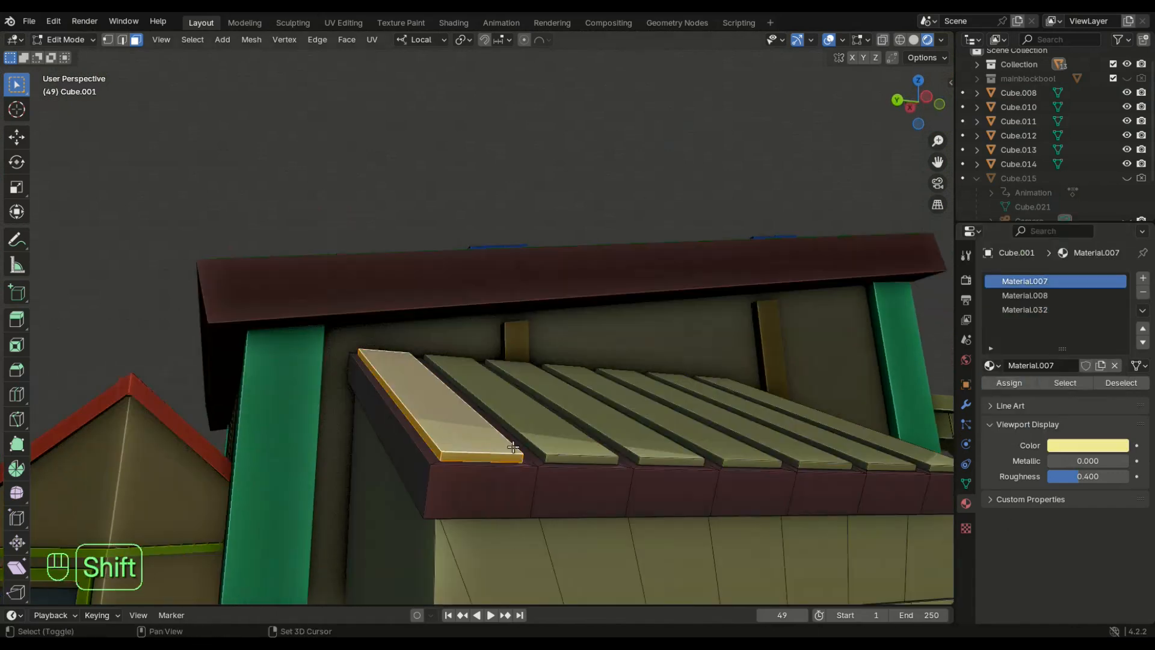
pyautogui.keyDown('alt'); pyautogui.keyDown('shift'); pyautogui.click(668, 462); pyautogui.keyUp('shift'); pyautogui.keyUp('alt')
pyautogui.keyDown('alt'); pyautogui.keyDown('shift'); pyautogui.click(749, 463); pyautogui.keyUp('shift'); pyautogui.keyUp('alt')
pyautogui.keyDown('alt'); pyautogui.keyDown('shift'); pyautogui.click(824, 465); pyautogui.keyUp('shift'); pyautogui.keyUp('alt')
pyautogui.moveTo(824, 465); pyautogui.dragTo(637, 466, button='middle')
pyautogui.keyDown('alt'); pyautogui.keyDown('shift'); pyautogui.click(689, 454); pyautogui.keyUp('shift'); pyautogui.keyUp('alt')
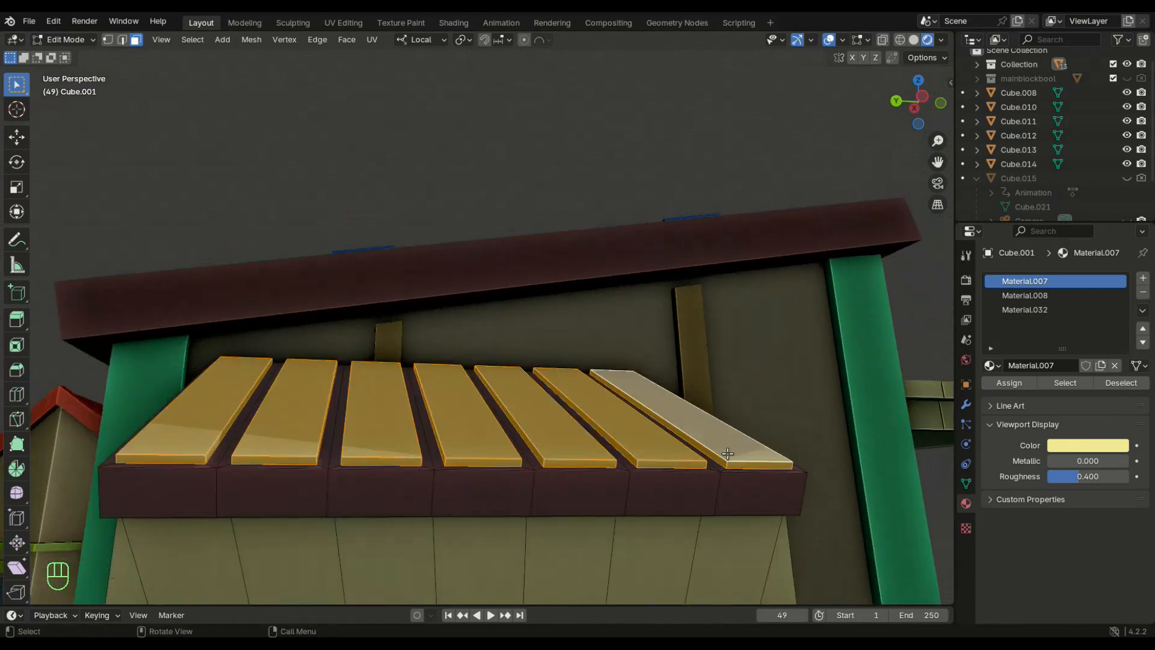
pyautogui.scroll(-2, 727, 454)
# - Assign a new green viewport material to the selected roof planks
pyautogui.click(1142, 279)
pyautogui.click(1062, 366)
pyautogui.click(1080, 445)
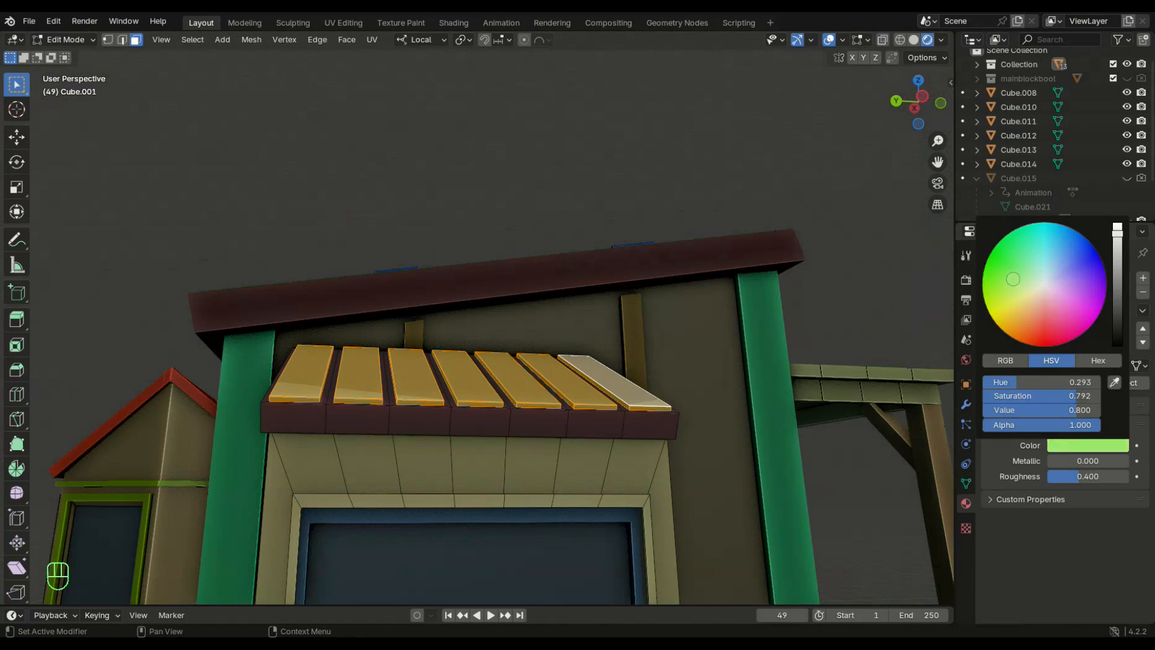
pyautogui.click(1009, 383)
# - Edit the green extension on the opposite side of the house and select all of its roof planks
pyautogui.scroll(-3, 668, 327)
pyautogui.moveTo(668, 327); pyautogui.dragTo(472, 487, button='middle')
pyautogui.press('Tab')
pyautogui.click(484, 488)
pyautogui.press('Tab')
pyautogui.scroll(3, 484, 488)
pyautogui.keyDown('alt'); pyautogui.click(472, 487); pyautogui.keyUp('alt')
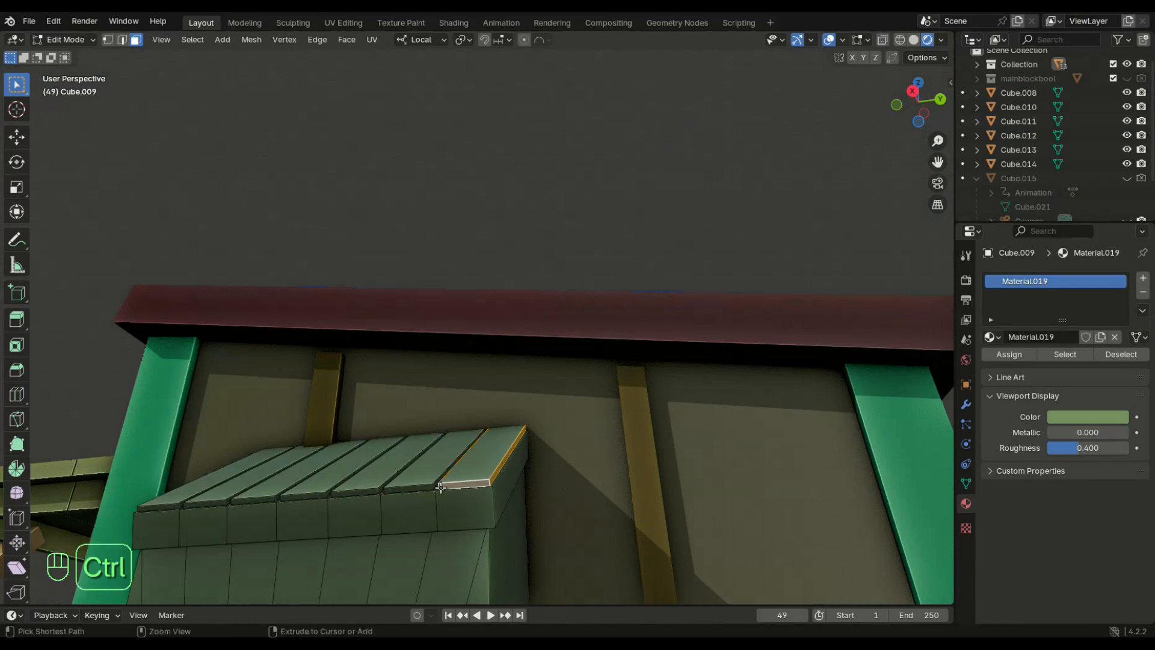
pyautogui.hotkey('ctrl', 'z')
pyautogui.scroll(2, 482, 505)
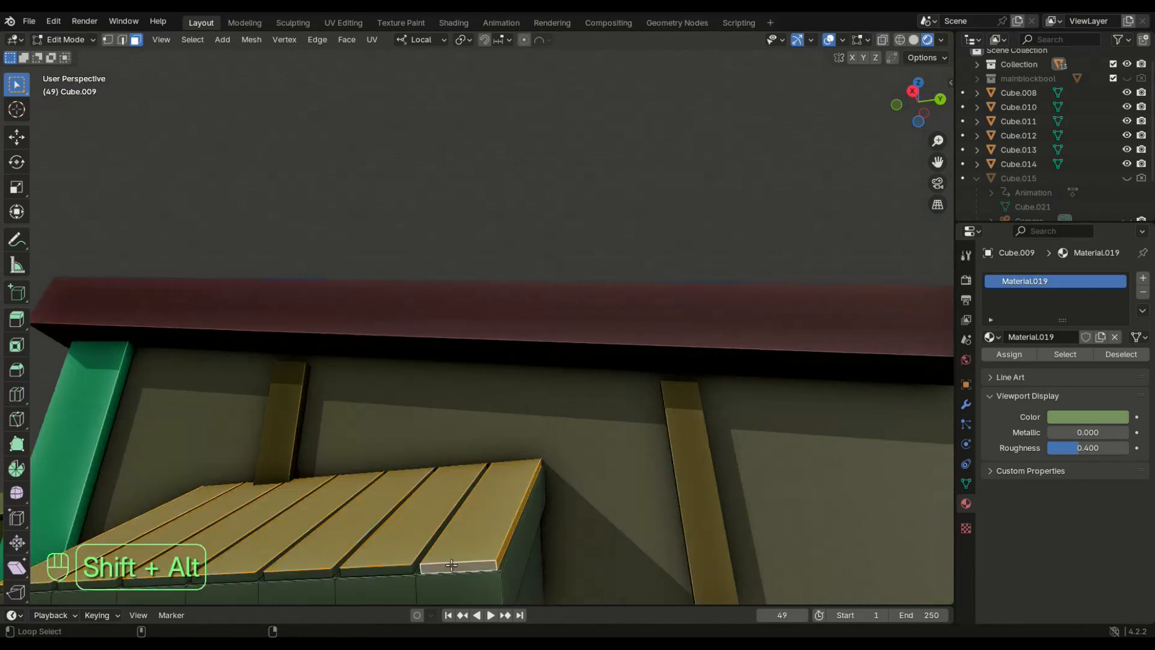
pyautogui.keyDown('alt'); pyautogui.keyDown('shift'); pyautogui.click(335, 575); pyautogui.keyUp('shift'); pyautogui.keyUp('alt')
pyautogui.moveTo(334, 576)
pyautogui.mouseDown(button='middle')
pyautogui.moveTo(403, 567)
pyautogui.moveTo(355, 566)
pyautogui.mouseUp(button='middle')
pyautogui.moveTo(213, 540); pyautogui.dragTo(662, 467, button='middle')
# - Assign a new blue viewport material with metallic 0.567 and roughness 0.609 to the selected roof planks
pyautogui.click(1142, 278)
pyautogui.click(1088, 365)
pyautogui.click(1083, 445)
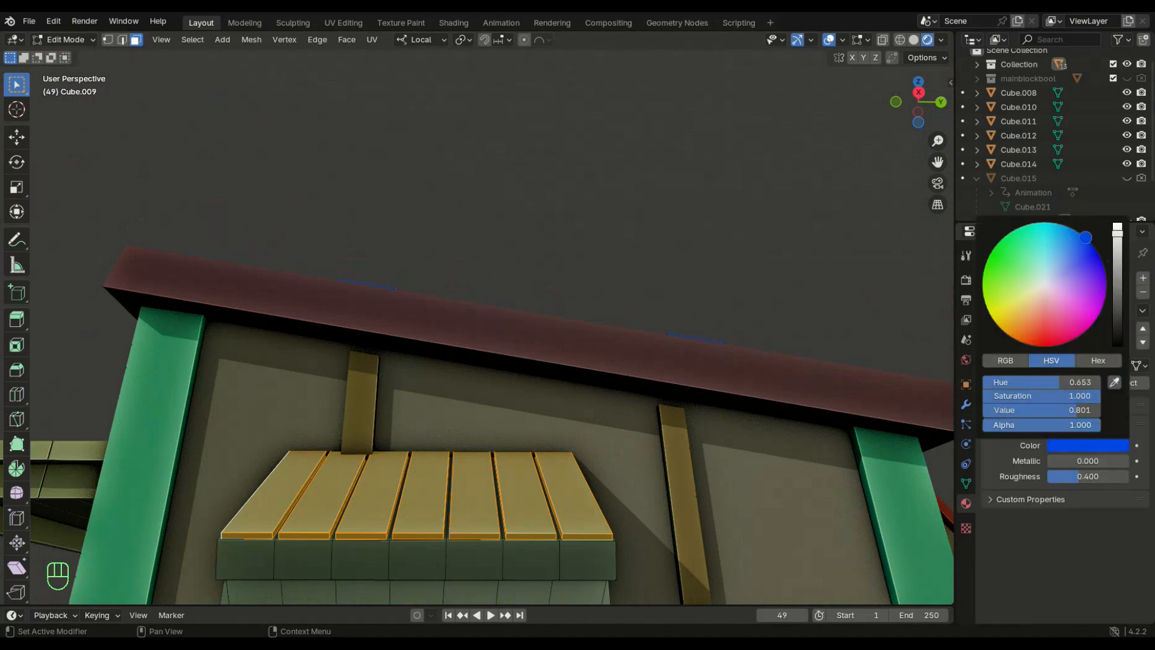
pyautogui.moveTo(1059, 461); pyautogui.dragTo(1094, 463)
pyautogui.click(1008, 383)
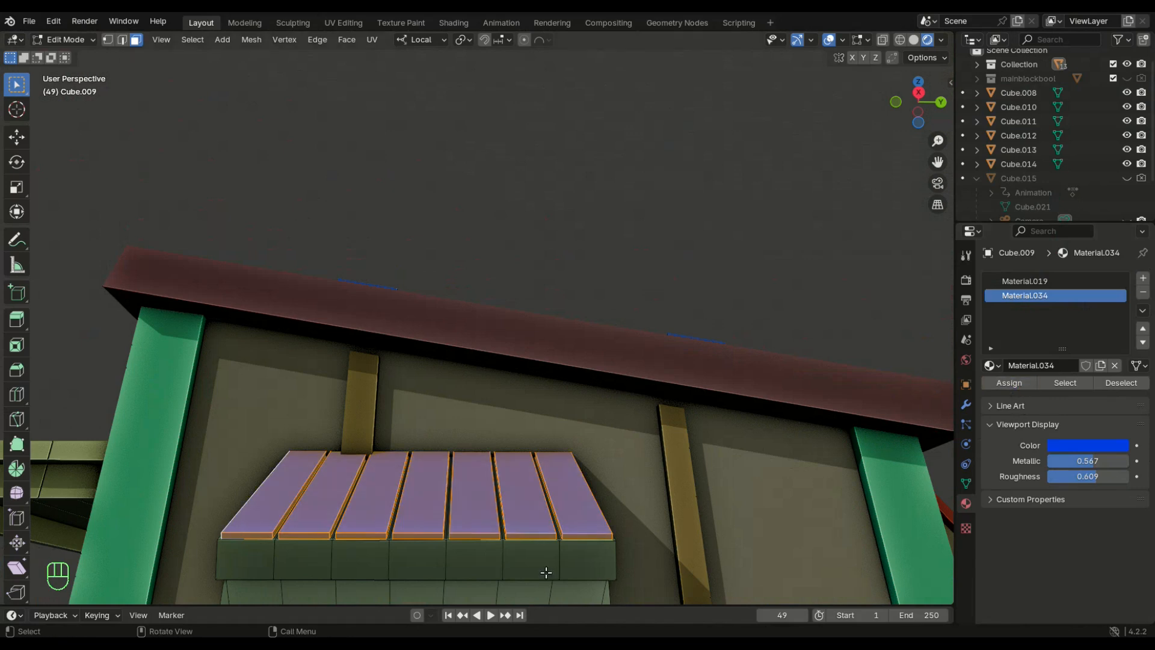
# - Select the outer rim faces of the green extension's roof and isolate the extension in local view
pyautogui.click(605, 562)
pyautogui.keyDown('alt'); pyautogui.click(604, 562); pyautogui.keyUp('alt')
pyautogui.press('/')
pyautogui.moveTo(607, 569); pyautogui.dragTo(415, 288, button='middle')
pyautogui.scroll(3, 385, 262)
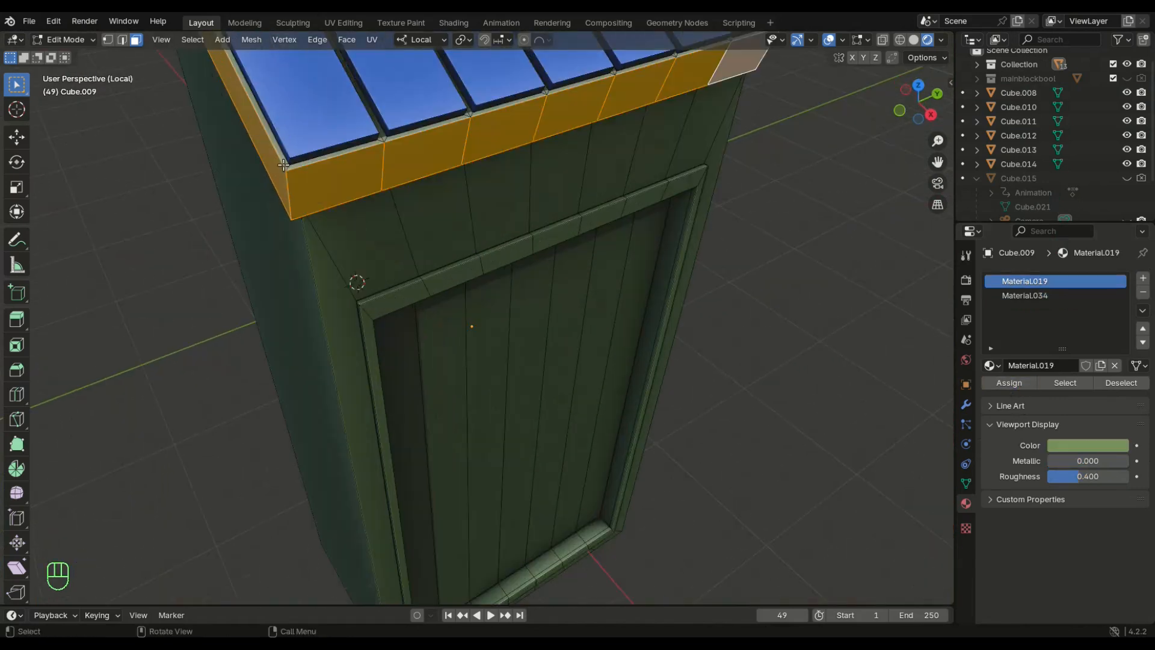
pyautogui.keyDown('alt'); pyautogui.keyDown('shift'); pyautogui.click(474, 114); pyautogui.keyUp('shift'); pyautogui.keyUp('alt')
pyautogui.hotkey('ctrl', 'z')
# - Add the narrow faces between the blue planks and the remaining rim faces to the selection
pyautogui.scroll(3, 474, 134)
pyautogui.keyDown('alt'); pyautogui.keyDown('shift'); pyautogui.click(451, 150); pyautogui.keyUp('shift'); pyautogui.keyUp('alt')
pyautogui.moveTo(474, 134)
pyautogui.mouseDown(button='middle')
pyautogui.moveTo(458, 158)
pyautogui.moveTo(485, 162)
pyautogui.moveTo(472, 152)
pyautogui.mouseUp(button='middle')
pyautogui.scroll(-3, 499, 151)
pyautogui.scroll(2, 512, 157)
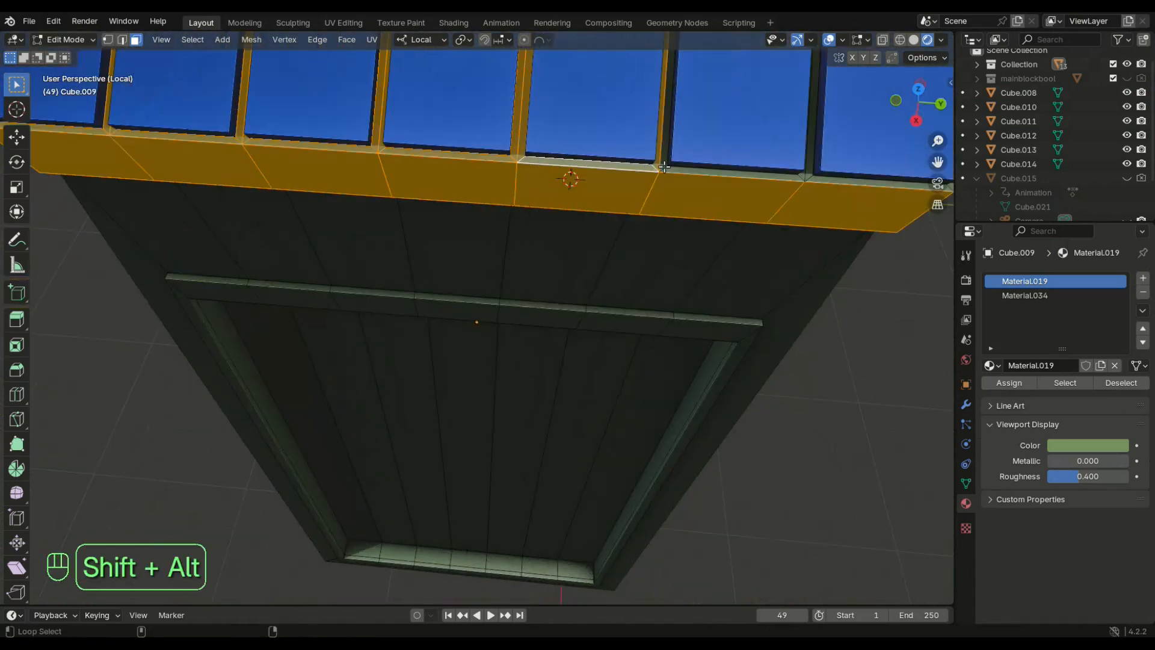
pyautogui.moveTo(664, 167); pyautogui.dragTo(676, 247, button='middle')
pyautogui.scroll(-4, 693, 285)
pyautogui.moveTo(694, 285); pyautogui.dragTo(517, 331, button='middle')
pyautogui.moveTo(518, 331); pyautogui.dragTo(511, 205, button='middle')
pyautogui.keyDown('shift'); pyautogui.moveTo(511, 204); pyautogui.dragTo(475, 355, button='middle'); pyautogui.keyUp('shift')
pyautogui.moveTo(475, 355); pyautogui.dragTo(359, 293, button='middle')
pyautogui.moveTo(344, 224); pyautogui.dragTo(433, 364, button='middle')
# - Assign a new darkened viewport material to the selected rim and gap faces and clear the selection
pyautogui.click(1143, 277)
pyautogui.click(1069, 364)
pyautogui.click(1072, 446)
pyautogui.moveTo(1045, 286); pyautogui.dragTo(1046, 293)
pyautogui.moveTo(1117, 241); pyautogui.dragTo(1117, 274)
pyautogui.click(1012, 382)
pyautogui.click(802, 405)
# - Darken the rim material's viewport color further, leave local view and return to Object Mode
pyautogui.scroll(-3, 802, 405)
pyautogui.moveTo(802, 405); pyautogui.dragTo(752, 430, button='middle')
pyautogui.click(1083, 445)
pyautogui.moveTo(1116, 288); pyautogui.dragTo(1117, 304)
pyautogui.moveTo(772, 364); pyautogui.dragTo(733, 359, button='middle')
pyautogui.press('/')
pyautogui.moveTo(691, 397); pyautogui.dragTo(648, 446, button='middle')
pyautogui.scroll(-2, 592, 364)
pyautogui.press('Tab')
# - Give the ground plane under the house a new material with a light orange-brown viewport color
pyautogui.scroll(4, 589, 369)
pyautogui.scroll(-5, 648, 446)
pyautogui.click(574, 420)
pyautogui.click(1082, 337)
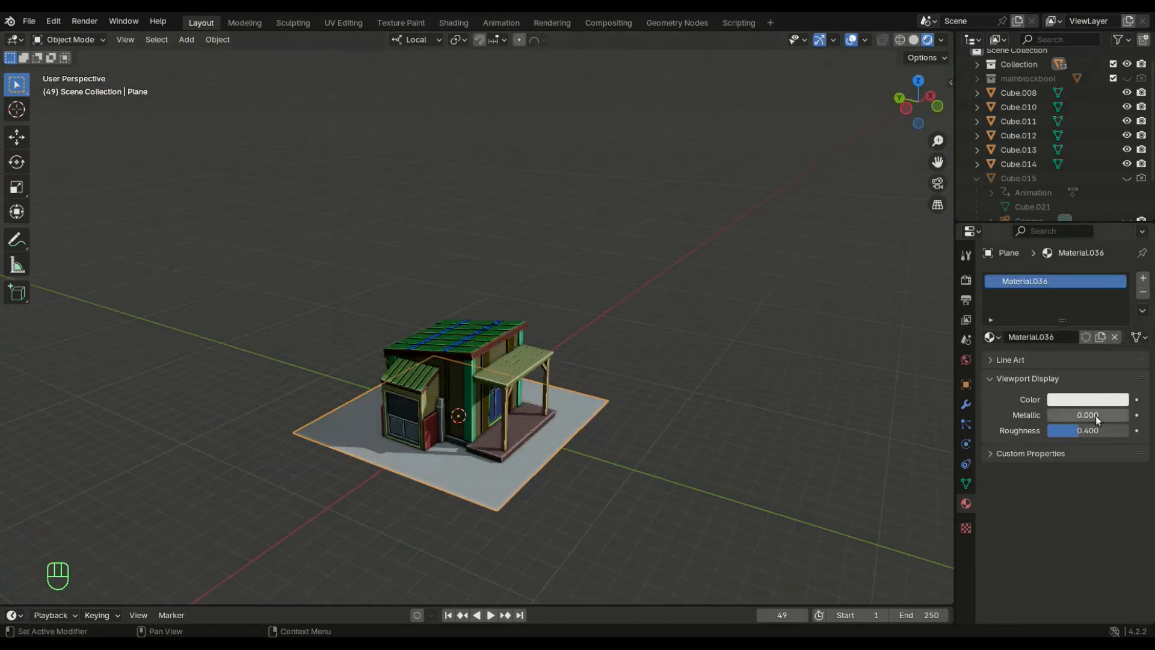
pyautogui.click(1088, 399)
pyautogui.click(1077, 253)
pyautogui.click(1087, 398)
pyautogui.click(1032, 263)
# - Reset the origin of the porch roof and snap the 3D cursor to it
pyautogui.scroll(3, 713, 429)
pyautogui.moveTo(463, 536); pyautogui.dragTo(368, 523, button='middle')
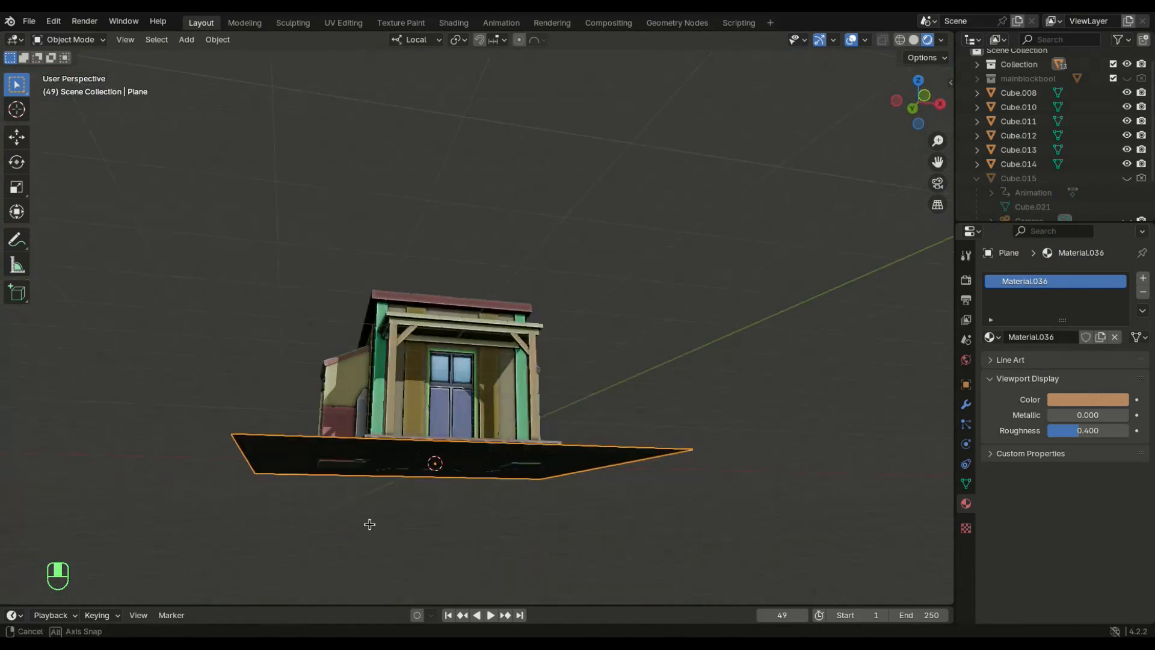
pyautogui.scroll(4, 467, 405)
pyautogui.click(464, 397)
pyautogui.click(217, 39)
pyautogui.moveTo(247, 69)
pyautogui.click(402, 127)
pyautogui.scroll(-4, 486, 166)
pyautogui.hotkey('shift', 's')
pyautogui.click(492, 258)
pyautogui.scroll(5, 496, 282)
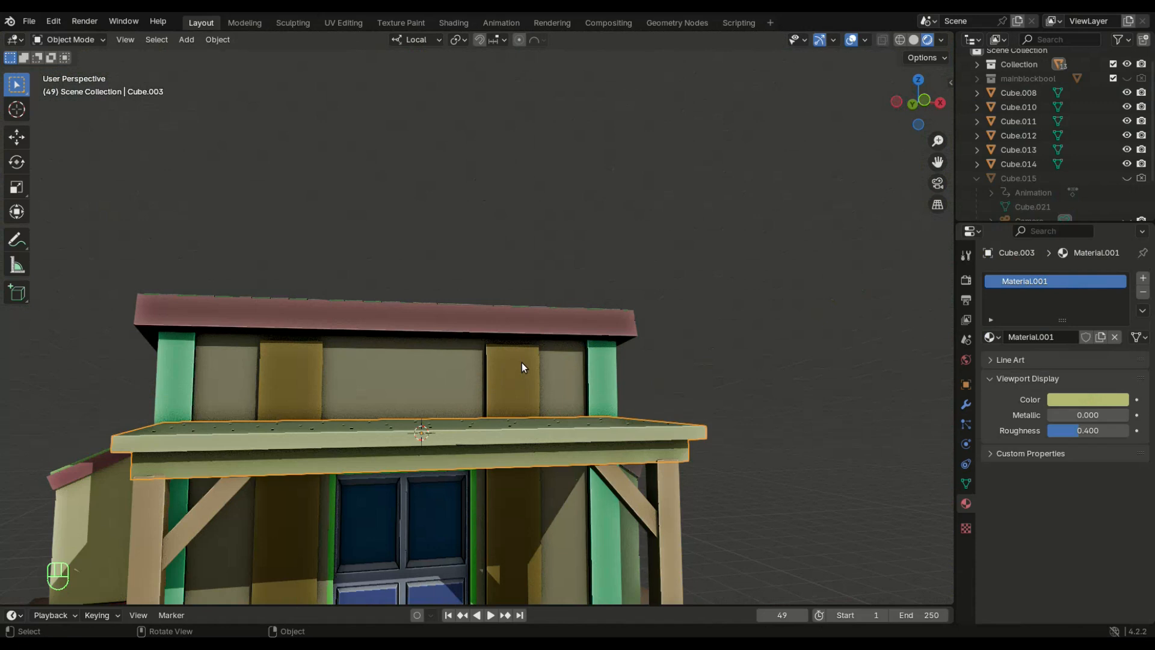
# - Darken the viewport color of the ground plane's material
pyautogui.scroll(-2, 522, 361)
pyautogui.moveTo(522, 361); pyautogui.dragTo(495, 515, button='middle')
pyautogui.scroll(-2, 499, 460)
pyautogui.scroll(-2, 498, 456)
pyautogui.click(529, 532)
pyautogui.scroll(-3, 537, 517)
pyautogui.click(495, 516)
pyautogui.click(1087, 400)
pyautogui.moveTo(1117, 211); pyautogui.dragTo(1116, 226)
pyautogui.click(661, 476)
pyautogui.scroll(3, 660, 475)
pyautogui.moveTo(661, 475); pyautogui.dragTo(684, 489, button='middle')
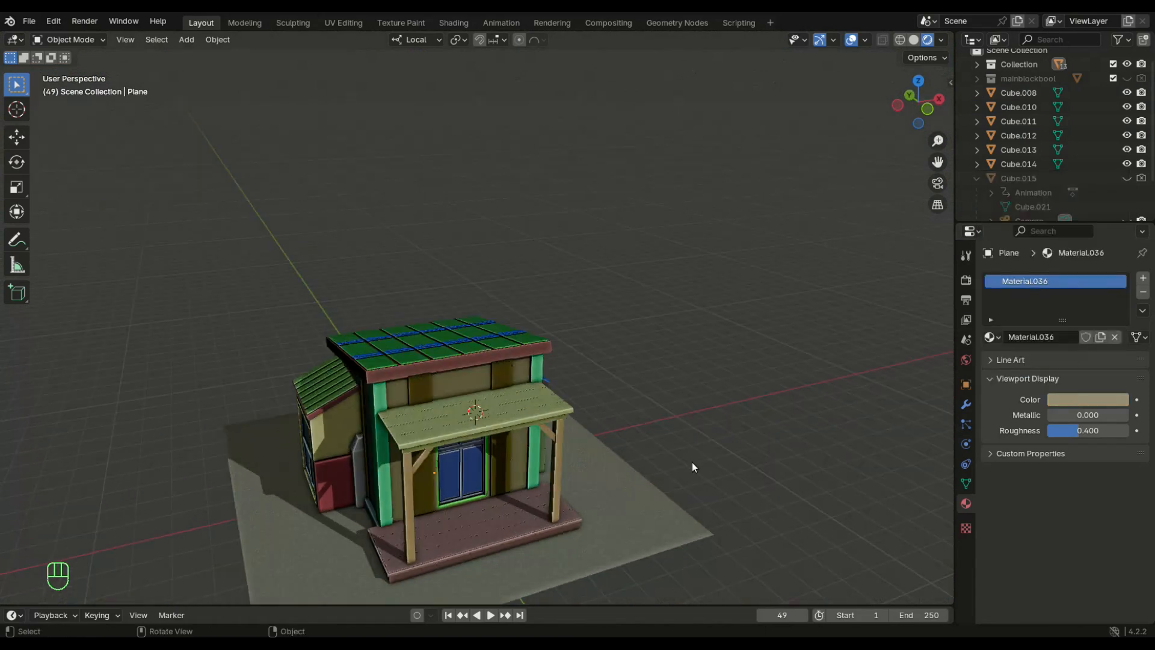
# - Reset the 3D cursor to the world origin, add a cube there and move it out beside the porch
pyautogui.click(601, 531)
pyautogui.hotkey('shift', 'c')
pyautogui.hotkey('shift', 'a')
pyautogui.moveTo(529, 359)
pyautogui.click(704, 374)
pyautogui.press('g')
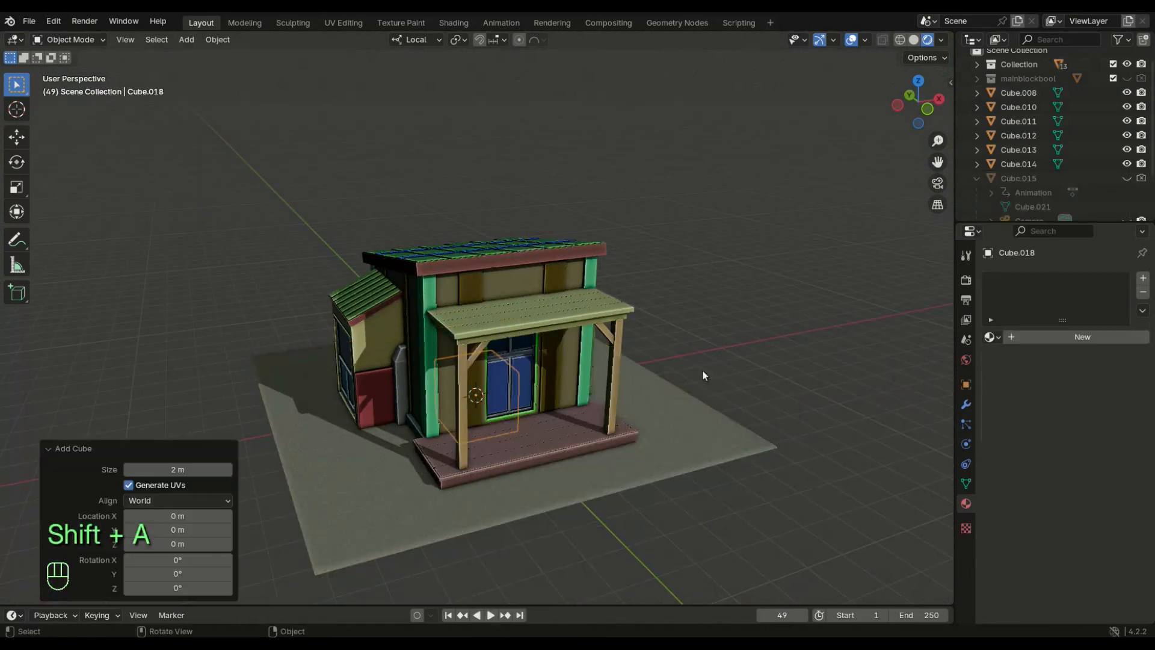
pyautogui.click(821, 395)
pyautogui.press('y')
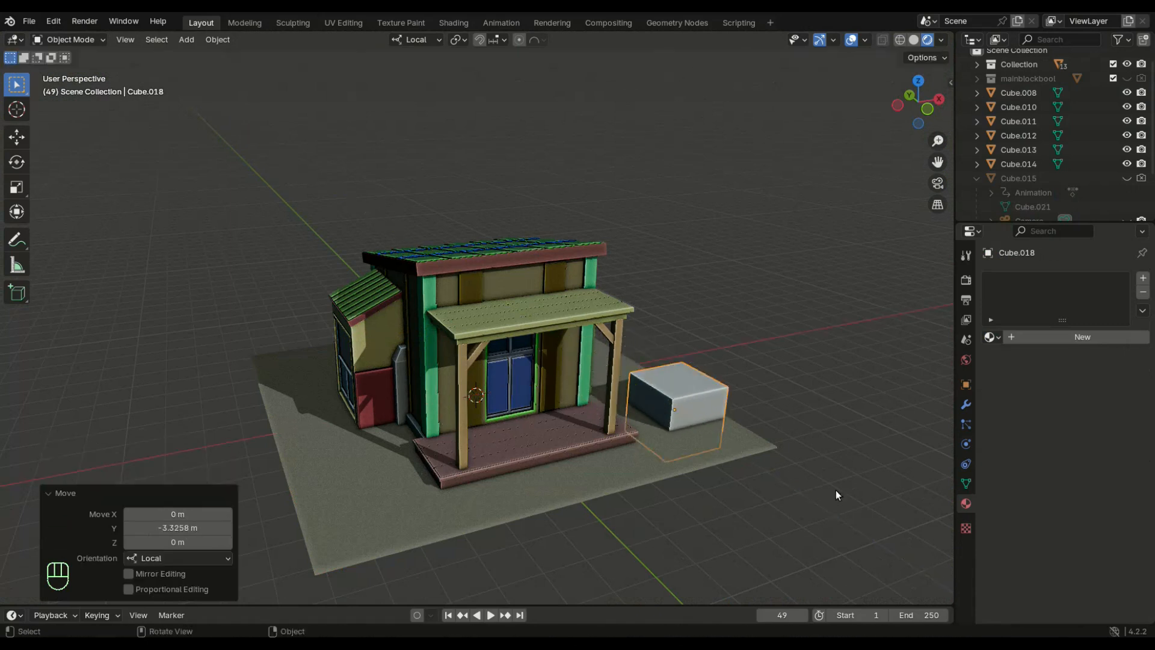
pyautogui.click(847, 499)
pyautogui.moveTo(847, 499); pyautogui.dragTo(701, 433, button='middle')
# - Scale the new cube down to a small post base resting beside the porch
pyautogui.press('s')
pyautogui.click(591, 471)
pyautogui.moveTo(592, 471); pyautogui.dragTo(626, 464, button='middle')
pyautogui.click(627, 447)
pyautogui.scroll(1, 628, 457)
pyautogui.scroll(-1, 638, 517)
pyautogui.press('s')
pyautogui.click(634, 505)
pyautogui.scroll(3, 710, 484)
pyautogui.scroll(-2, 724, 482)
# - Raise the cube's inset top face about 0.11 m into a sloped base and extrude a shaft about 0.9 m upward
pyautogui.press('Tab')
pyautogui.click(614, 526)
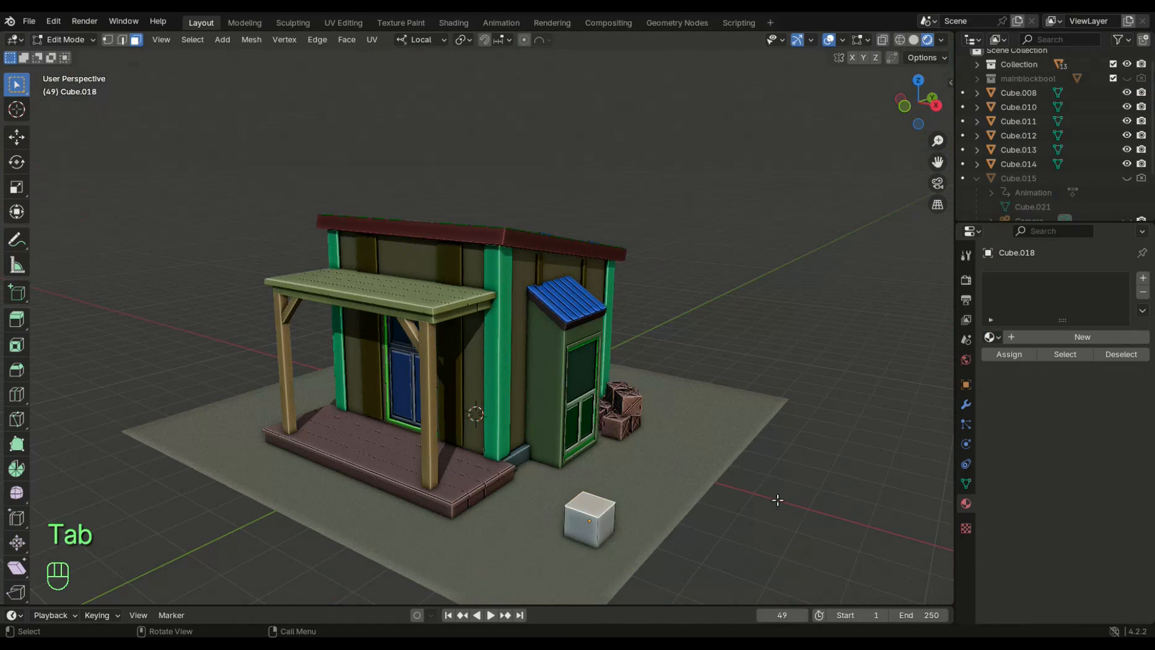
pyautogui.click(756, 496)
pyautogui.press('g')
pyautogui.press('z')
pyautogui.click(754, 490)
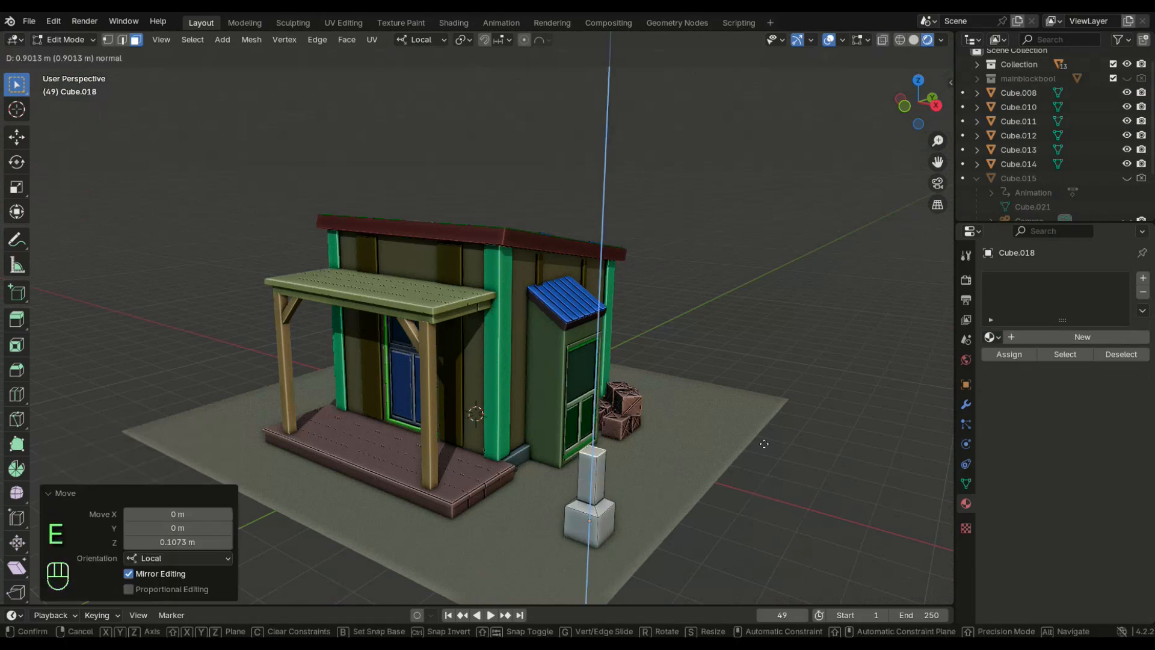
pyautogui.click(763, 443)
# - Form a wider head block on the shaft, with its top face inset and raised into a tapered cap
pyautogui.click(813, 418)
pyautogui.moveTo(782, 429)
pyautogui.mouseDown(button='middle')
pyautogui.moveTo(803, 424)
pyautogui.moveTo(785, 425)
pyautogui.mouseUp(button='middle')
pyautogui.scroll(1, 785, 425)
pyautogui.press('i')
pyautogui.click(710, 431)
pyautogui.press('g')
pyautogui.press('z')
pyautogui.click(708, 430)
# - Isolate the post in local view and inset the four sloped faces of its cap
pyautogui.moveTo(709, 430); pyautogui.dragTo(518, 185, button='middle')
pyautogui.press('/')
pyautogui.keyDown('shift'); pyautogui.click(511, 141); pyautogui.keyUp('shift')
pyautogui.keyDown('shift'); pyautogui.click(464, 142); pyautogui.keyUp('shift')
pyautogui.moveTo(466, 147); pyautogui.dragTo(498, 149, button='middle')
pyautogui.keyDown('shift'); pyautogui.click(495, 194); pyautogui.keyUp('shift')
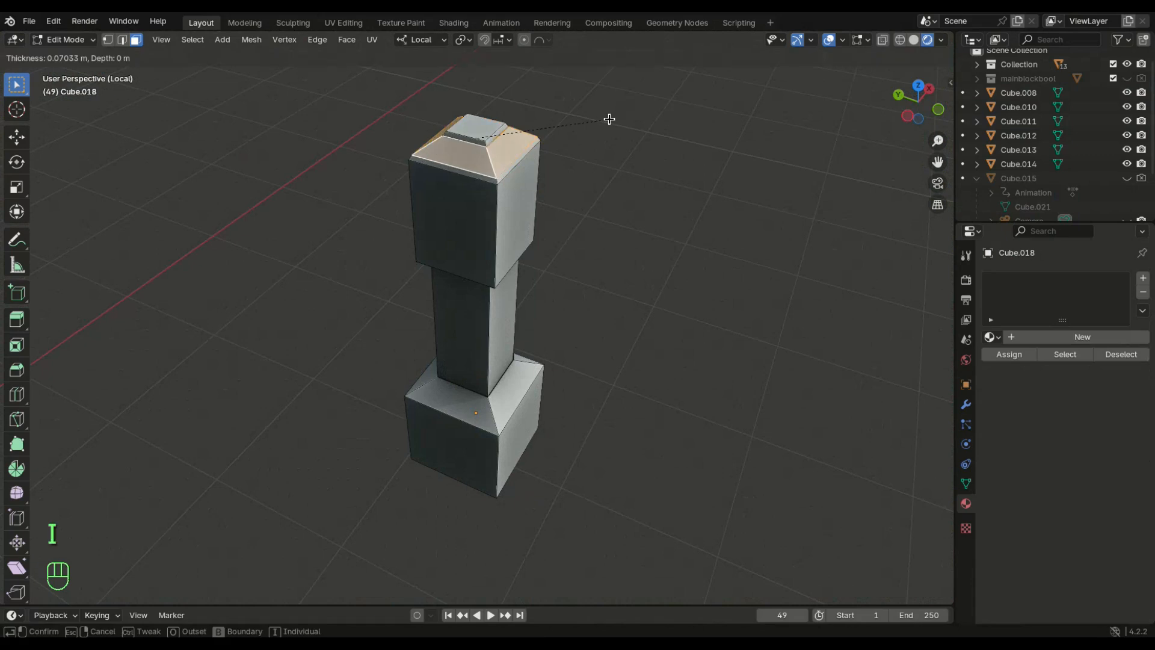
pyautogui.click(609, 118)
# - Add the head's side faces to the selection, inset them individually about 0.048 m and extrude the panels along their normals
pyautogui.keyDown('shift'); pyautogui.click(506, 211); pyautogui.keyUp('shift')
pyautogui.keyDown('shift'); pyautogui.click(462, 211); pyautogui.keyUp('shift')
pyautogui.keyDown('shift'); pyautogui.click(464, 209); pyautogui.keyUp('shift')
pyautogui.moveTo(462, 211); pyautogui.dragTo(541, 205, button='middle')
pyautogui.keyDown('shift'); pyautogui.click(460, 200); pyautogui.keyUp('shift')
pyautogui.moveTo(511, 197); pyautogui.dragTo(589, 192, button='middle')
pyautogui.click(744, 144)
pyautogui.hotkey('alt', 'e')
pyautogui.click(744, 166)
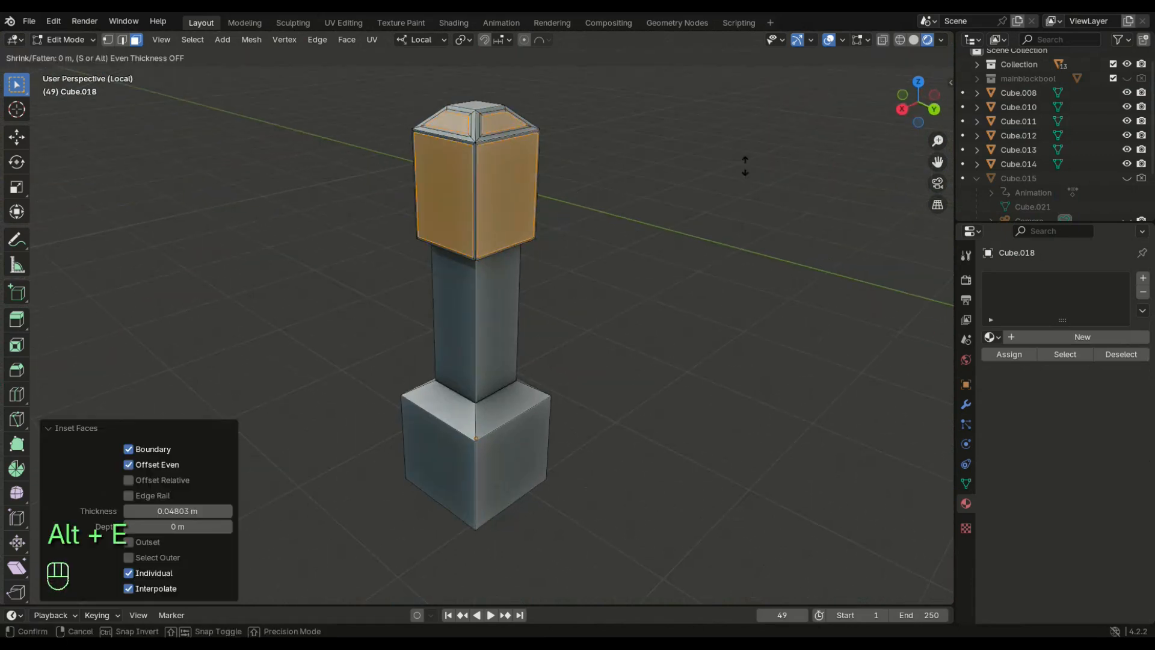
pyautogui.click(744, 169)
# - Inset the cap's top face about 0.13 m and extrude it into a small neck
pyautogui.press('Tab')
pyautogui.moveTo(580, 214); pyautogui.dragTo(490, 116, button='middle')
pyautogui.scroll(4, 577, 204)
pyautogui.press('Tab')
pyautogui.scroll(-4, 613, 148)
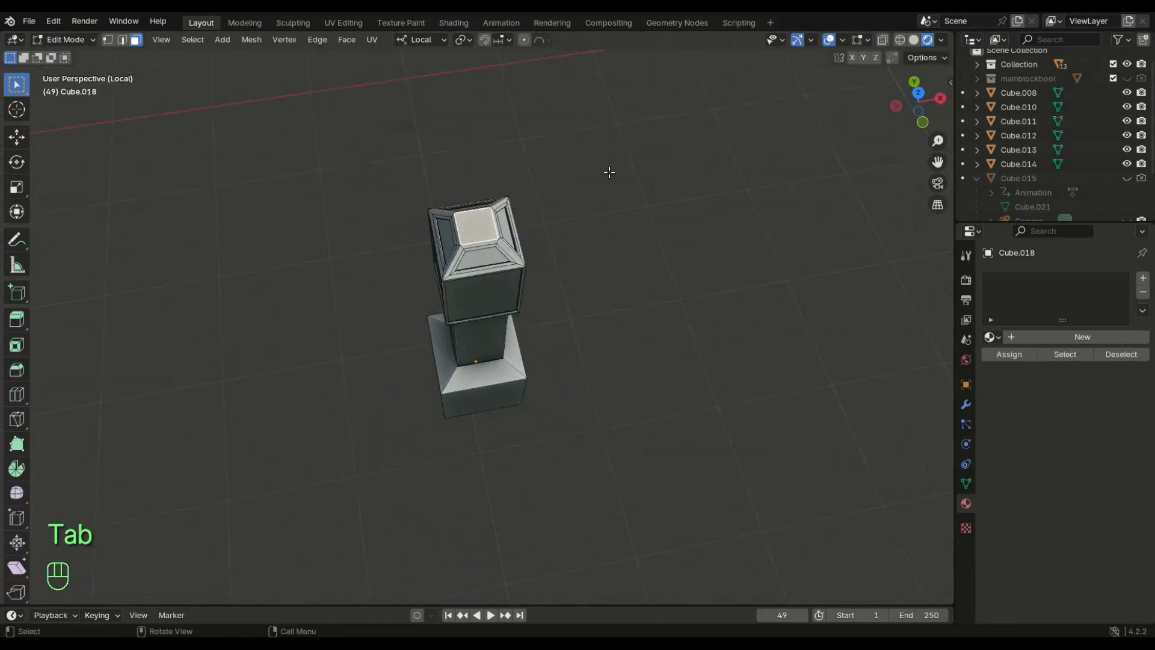
pyautogui.moveTo(613, 149); pyautogui.dragTo(626, 149, button='middle')
pyautogui.press('i')
pyautogui.click(621, 151)
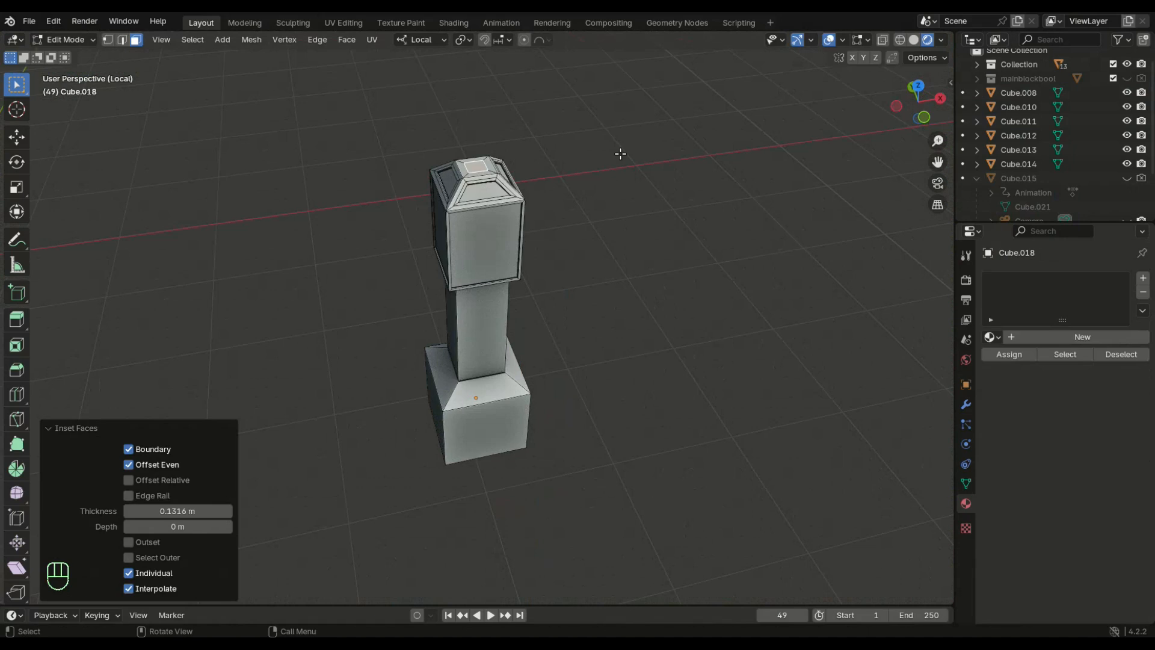
pyautogui.press('e')
pyautogui.click(621, 151)
# - Extrude and scale the neck's top into a small finial, then return to the full scene in Object Mode
pyautogui.press('s')
pyautogui.click(646, 156)
pyautogui.press('e')
pyautogui.click(648, 156)
pyautogui.press('e')
pyautogui.press('s')
pyautogui.click(580, 154)
pyautogui.press('Tab')
pyautogui.press('/')
# - Reset the post's origin and move the post along X beside the porch corner
pyautogui.moveTo(624, 160); pyautogui.dragTo(595, 373, button='middle')
pyautogui.click(217, 39)
pyautogui.click(409, 132)
pyautogui.press('g')
pyautogui.press('x')
pyautogui.click(630, 398)
pyautogui.scroll(2, 602, 376)
# - Scale the post horizontally without changing its height and adjust its vertical position
pyautogui.press('s')
pyautogui.hotkey('shift', 'z')
pyautogui.click(695, 421)
pyautogui.moveTo(695, 421); pyautogui.dragTo(522, 435, button='middle')
pyautogui.press('g')
pyautogui.press('z')
pyautogui.click(731, 430)
# - Give the post a new material with a dark brown viewport color
pyautogui.scroll(2, 521, 434)
pyautogui.click(1074, 337)
pyautogui.click(1076, 399)
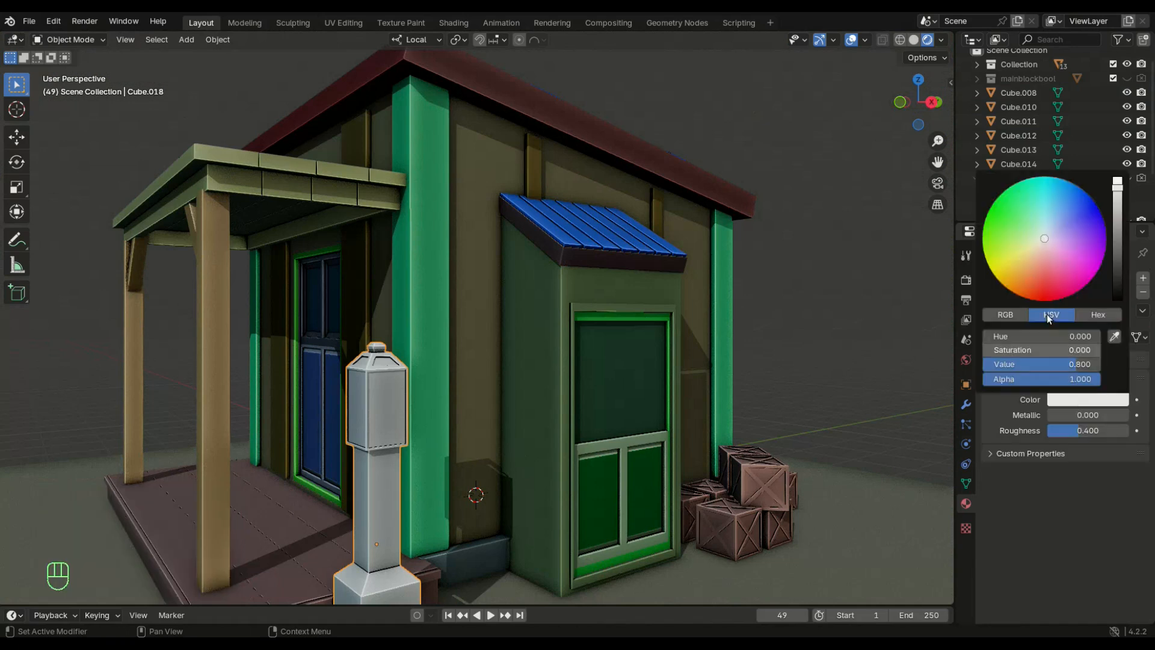
pyautogui.click(1039, 255)
pyautogui.moveTo(1120, 201); pyautogui.dragTo(1117, 209)
pyautogui.moveTo(1039, 254)
pyautogui.mouseDown()
pyautogui.moveTo(1042, 215)
pyautogui.moveTo(1056, 204)
pyautogui.moveTo(1046, 232)
pyautogui.mouseUp()
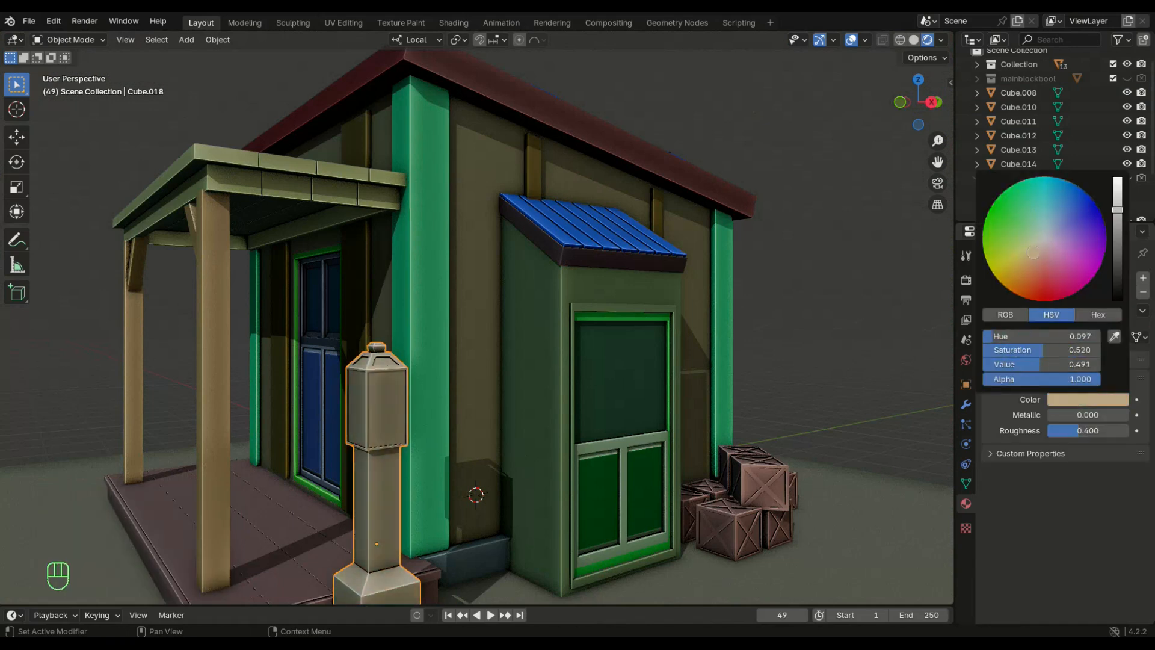
pyautogui.moveTo(1116, 214); pyautogui.dragTo(1116, 234)
# - Give the post's base faces a second material with a gray viewport color and a roughness of 1
pyautogui.scroll(-4, 634, 384)
pyautogui.press('Tab')
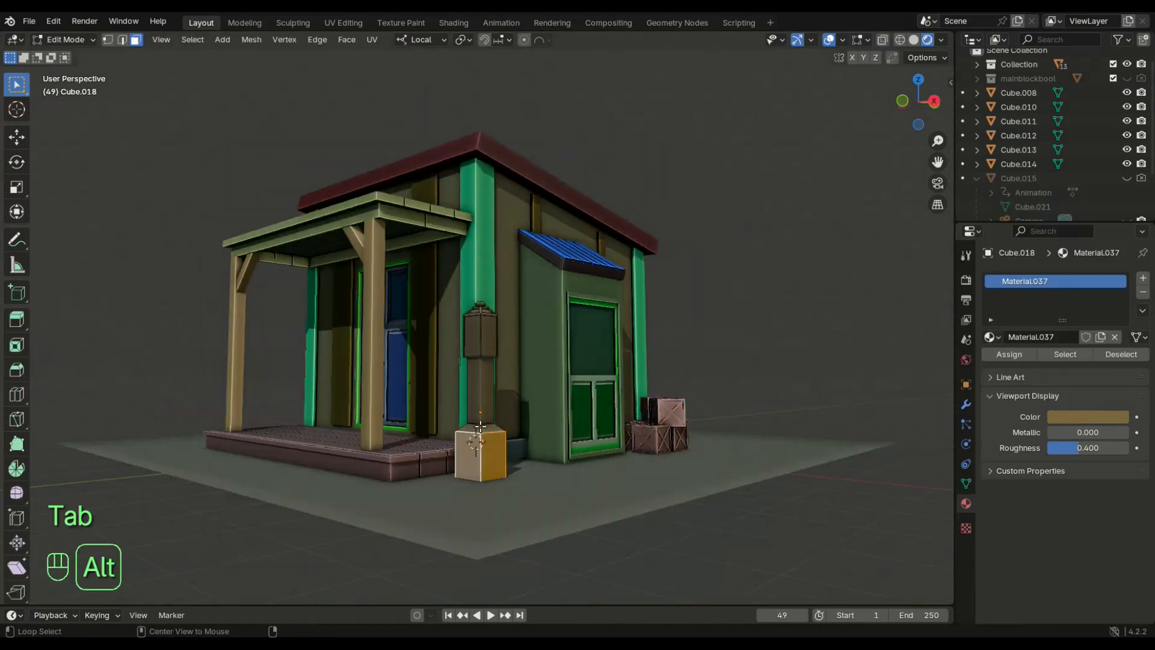
pyautogui.click(1143, 277)
pyautogui.click(1051, 365)
pyautogui.click(1088, 445)
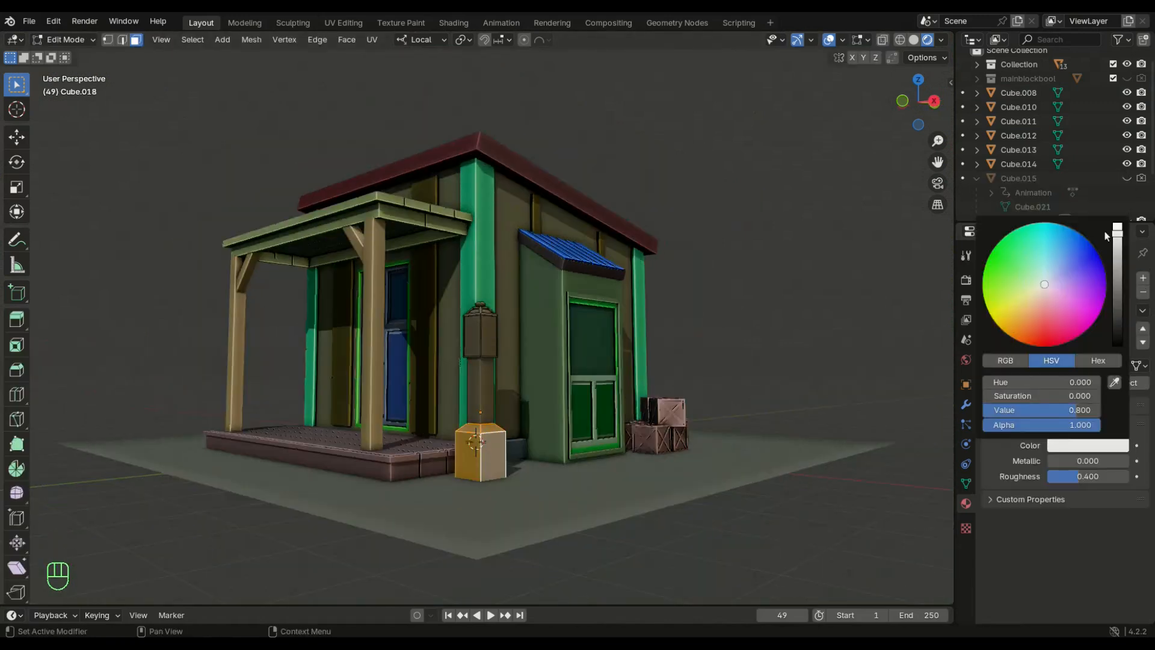
pyautogui.scroll(-2, 842, 357)
pyautogui.press('Tab')
# - Duplicate the post and place the copy along X on the opposite side of the porch
pyautogui.moveTo(756, 387)
pyautogui.mouseDown(button='middle')
pyautogui.moveTo(691, 399)
pyautogui.moveTo(767, 397)
pyautogui.mouseUp(button='middle')
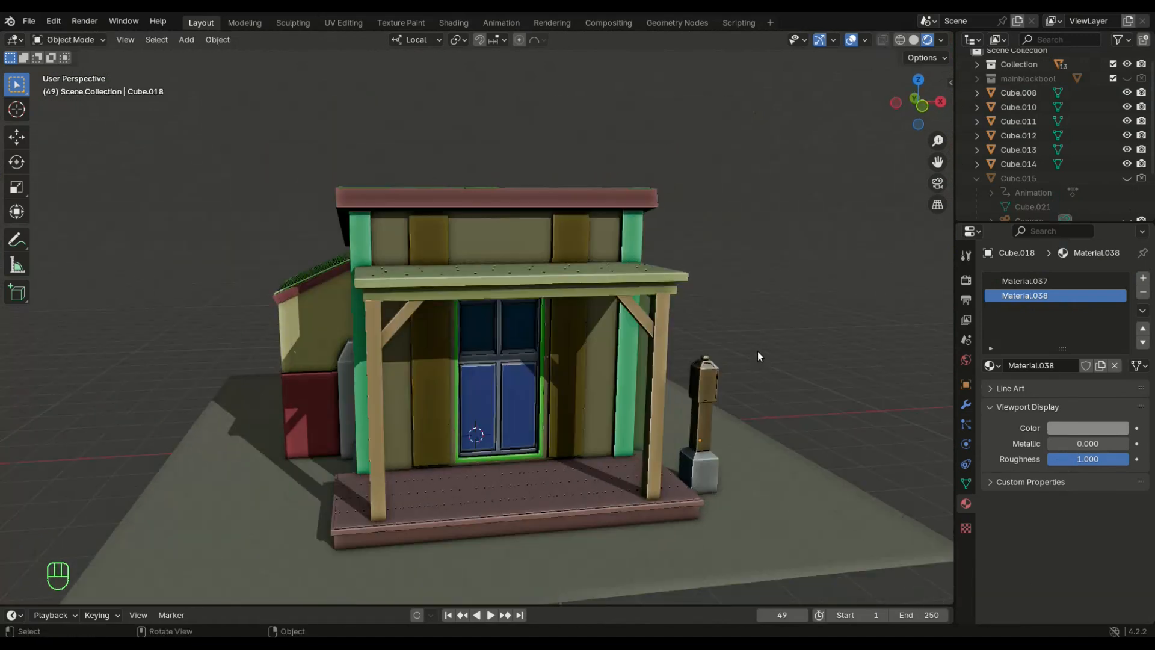
pyautogui.scroll(-2, 757, 351)
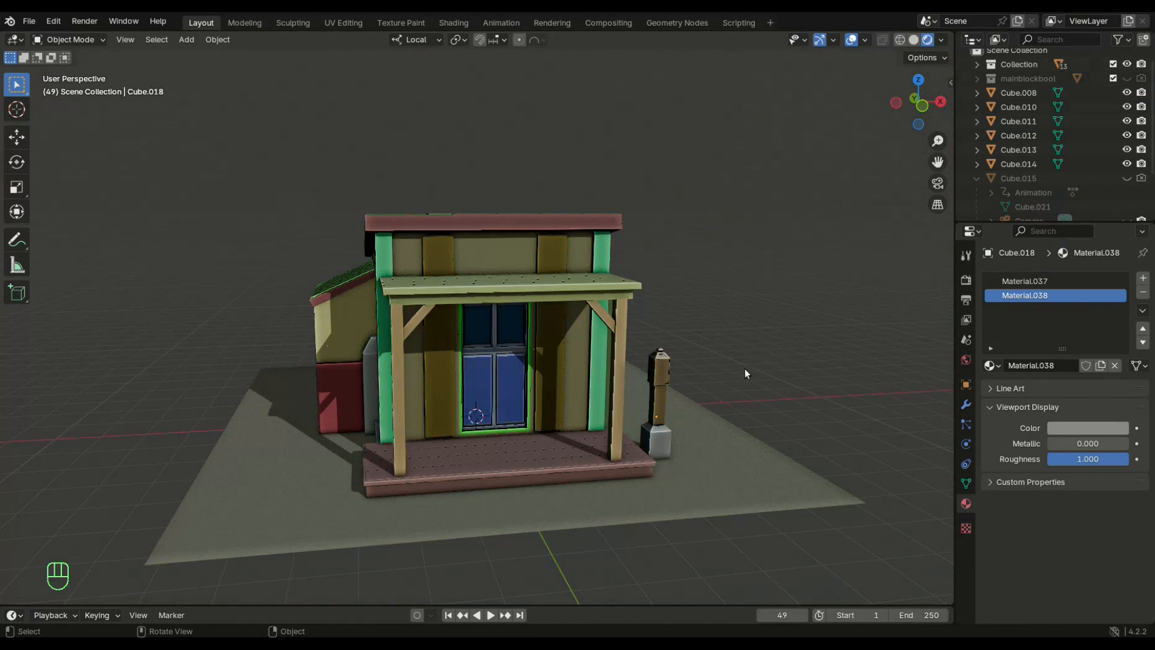
pyautogui.click(405, 408)
pyautogui.moveTo(405, 409); pyautogui.dragTo(678, 410, button='middle')
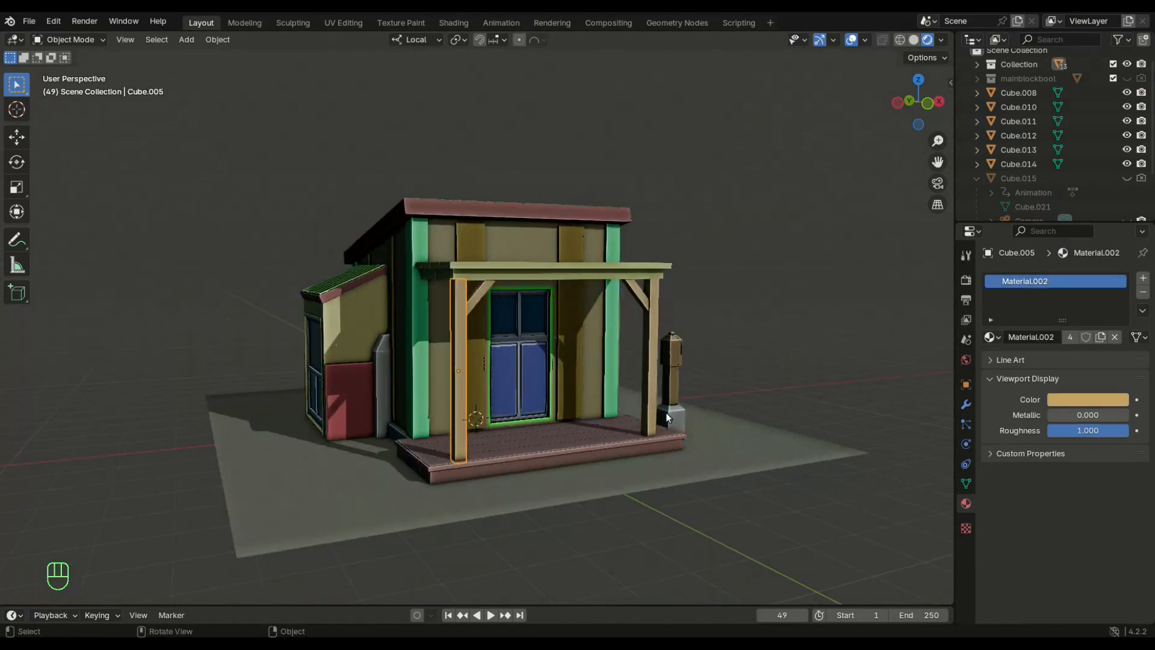
pyautogui.click(677, 411)
pyautogui.hotkey('shift', 'd')
pyautogui.press('x')
pyautogui.click(388, 438)
pyautogui.moveTo(388, 438); pyautogui.dragTo(695, 396, button='middle')
# - Add a cube and move it about 4.8 m along X and then along Y toward the front of the house
pyautogui.hotkey('shift', 'a')
pyautogui.moveTo(671, 360)
pyautogui.click(729, 373)
pyautogui.scroll(-3, 722, 386)
pyautogui.press('g')
pyautogui.press('x')
pyautogui.click(582, 470)
pyautogui.press('g')
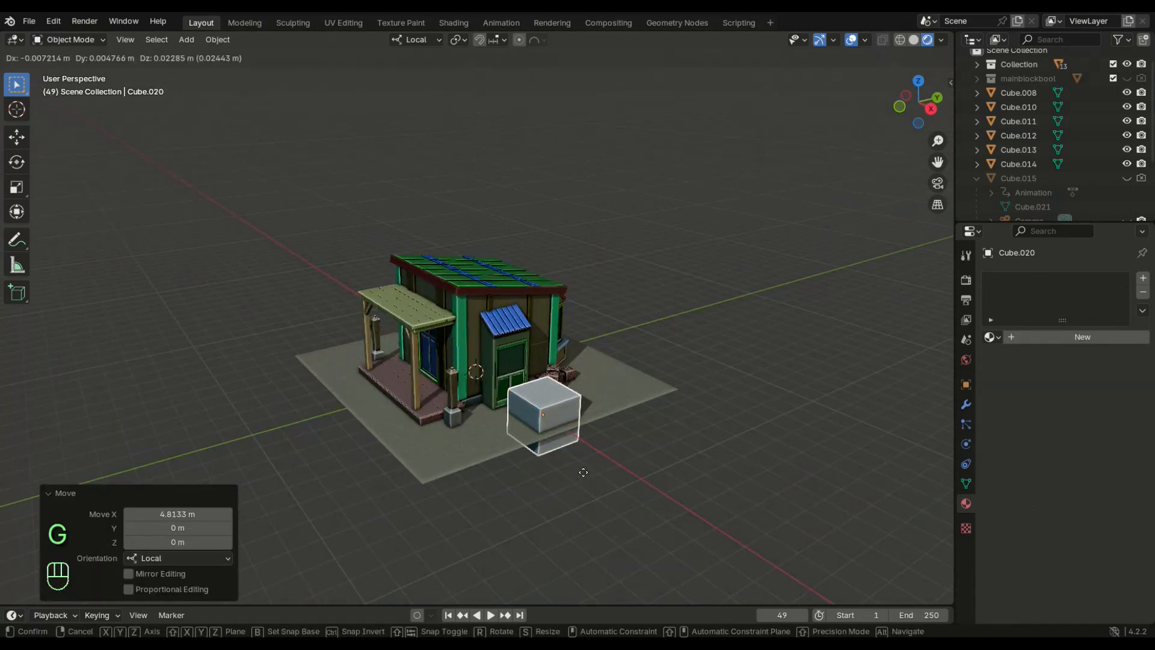
pyautogui.press('y')
pyautogui.click(471, 477)
# - Scale the cube into a small flat block, narrowed to about 0.7 along X, and reposition it near the post
pyautogui.press('s')
pyautogui.press('z')
pyautogui.click(482, 422)
pyautogui.press('s')
pyautogui.hotkey('shift', 'z')
pyautogui.click(524, 451)
pyautogui.moveTo(524, 454); pyautogui.dragTo(592, 421, button='middle')
pyautogui.scroll(3, 601, 424)
pyautogui.press('s')
pyautogui.press('x')
pyautogui.click(700, 517)
pyautogui.moveTo(699, 518); pyautogui.dragTo(739, 508, button='middle')
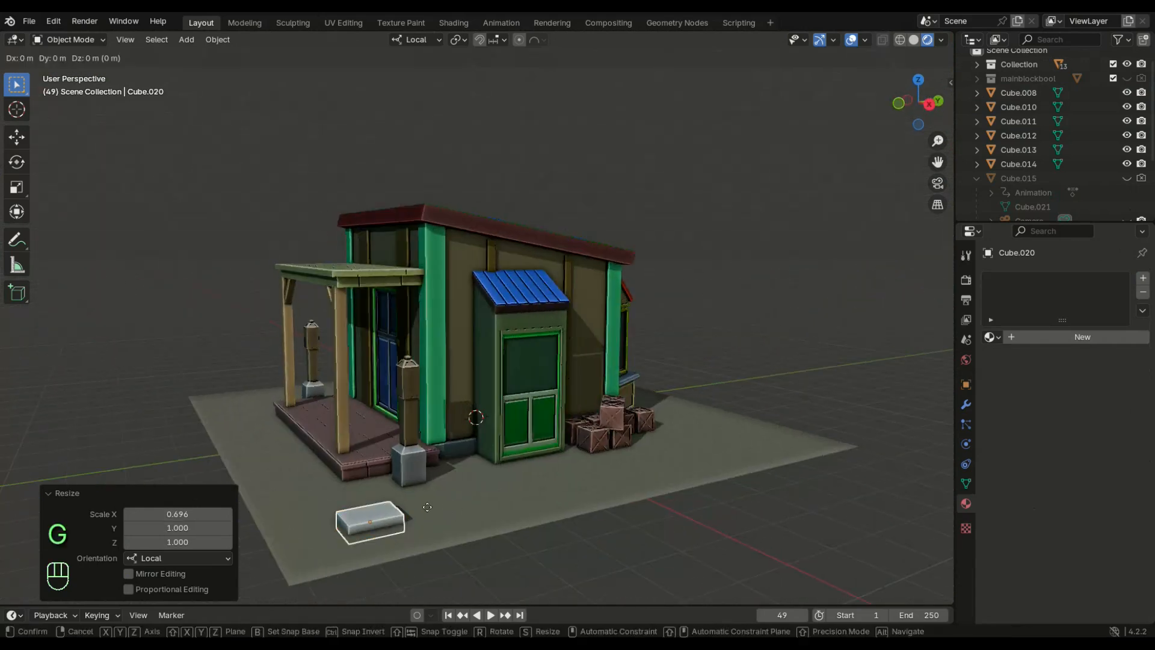
pyautogui.click(553, 468)
# - Add a centered loop cut across the flat block
pyautogui.scroll(3, 452, 475)
pyautogui.moveTo(452, 475); pyautogui.dragTo(472, 460, button='middle')
pyautogui.press('Tab')
pyautogui.scroll(-2, 433, 493)
pyautogui.hotkey('ctrl', 'r')
pyautogui.click(411, 514)
pyautogui.rightClick(411, 514)
pyautogui.press('3')
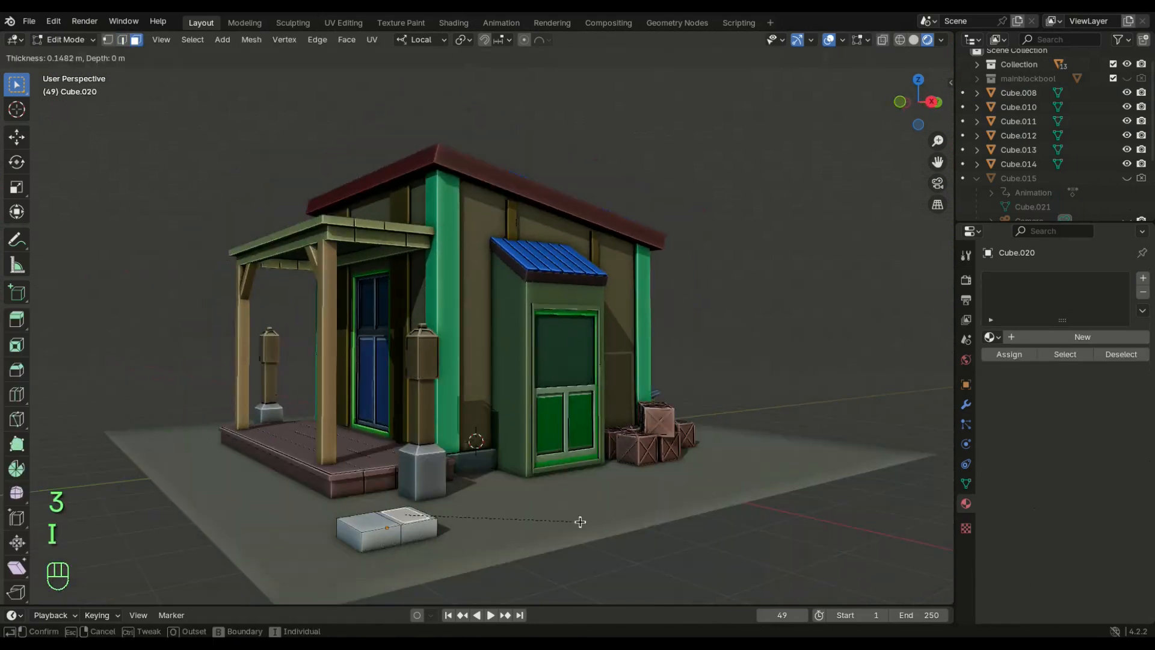
pyautogui.click(583, 520)
pyautogui.press('e')
pyautogui.click(621, 488)
pyautogui.moveTo(621, 487); pyautogui.dragTo(832, 565, button='middle')
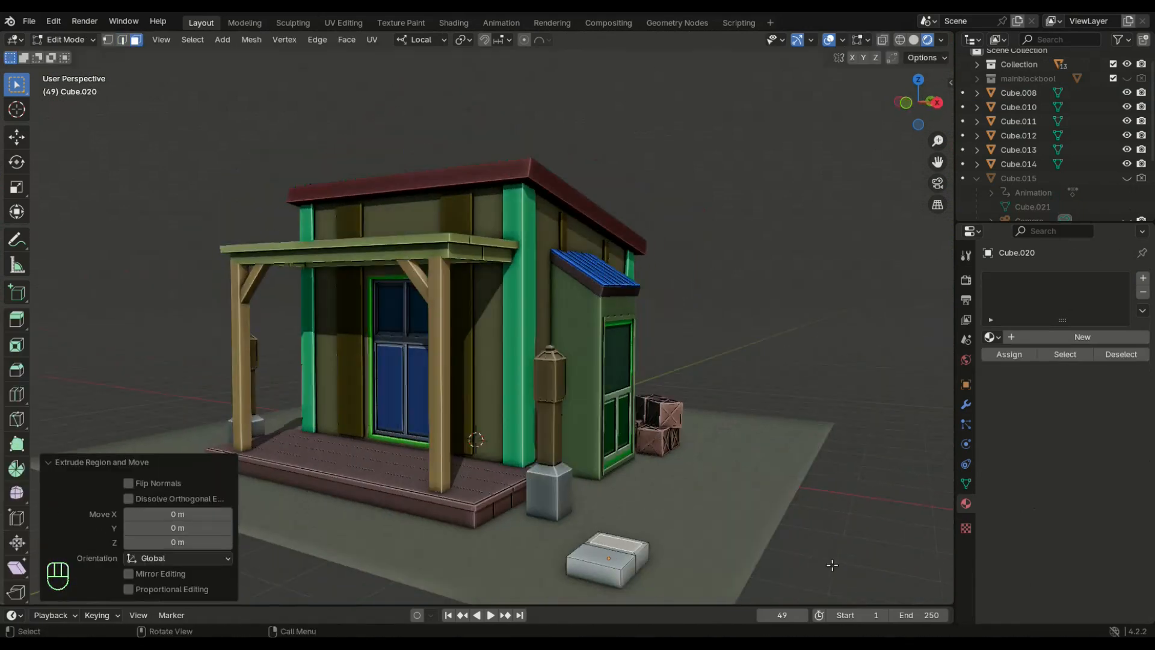
pyautogui.rightClick(769, 566)
pyautogui.hotkey('ctrl', 'z')
pyautogui.hotkey('ctrl', 'z')
pyautogui.hotkey('ctrl', 'z')
# - Inset the top face on one half of the block by about 0.22 m and extrude it up about 3.49 m as a post
pyautogui.press('s')
pyautogui.click(867, 565)
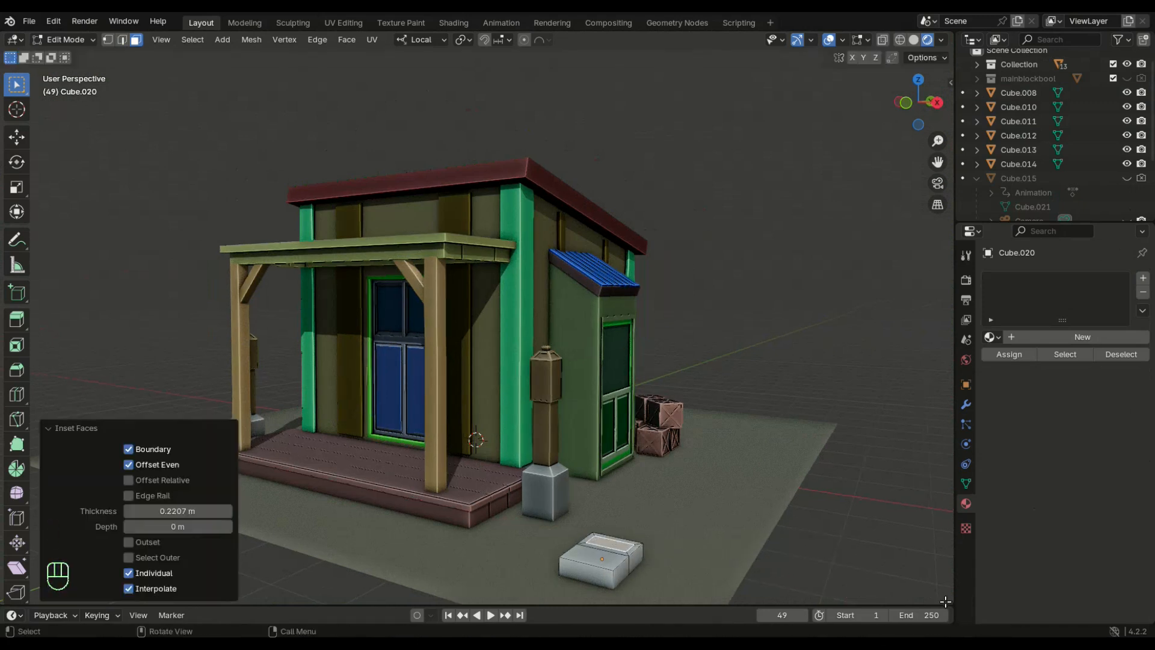
pyautogui.click(857, 578)
pyautogui.press('e')
pyautogui.click(840, 319)
# - Add a loop cut across the tall post close to its upper end
pyautogui.hotkey('ctrl', 'r')
pyautogui.click(612, 303)
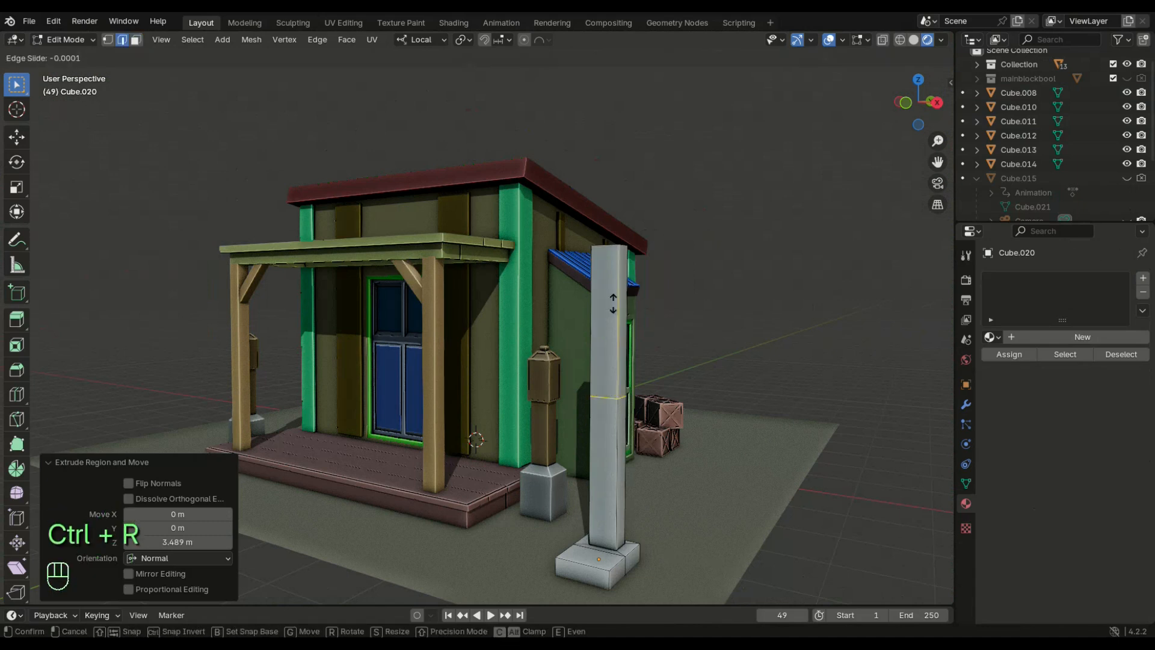
pyautogui.click(632, 181)
# - Inset the post's uppermost side face by about 0.28 m and extrude it outward into a long horizontal arm
pyautogui.press('3')
pyautogui.click(816, 297)
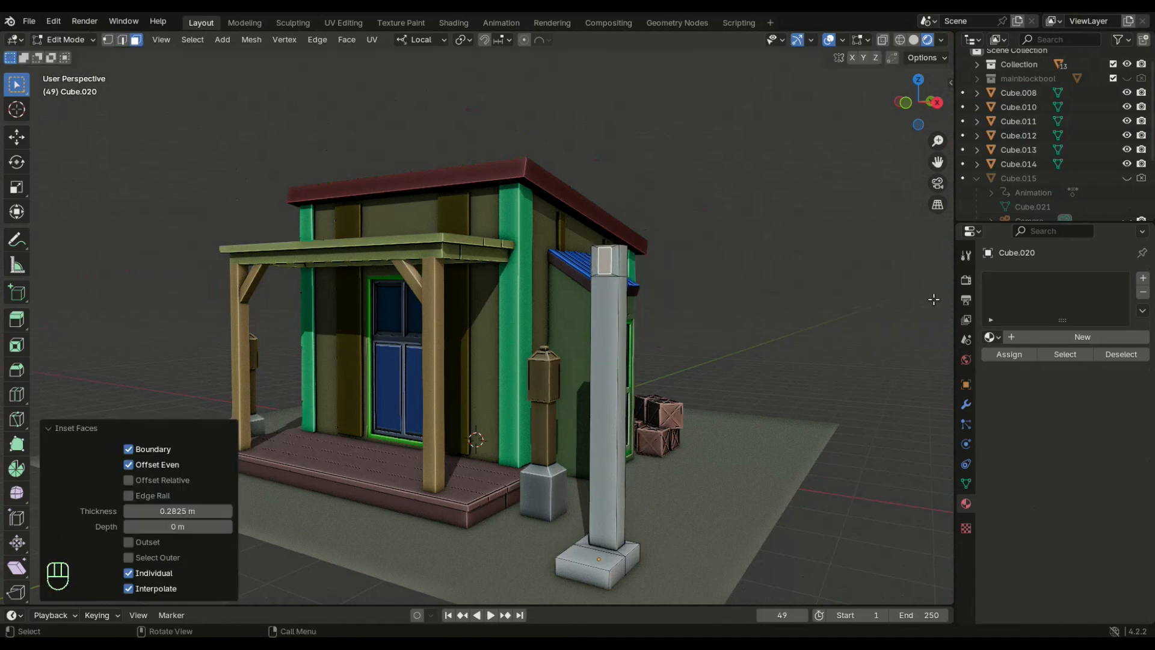
pyautogui.click(809, 271)
pyautogui.press('e')
pyautogui.click(809, 287)
pyautogui.moveTo(809, 286); pyautogui.dragTo(548, 208, button='middle')
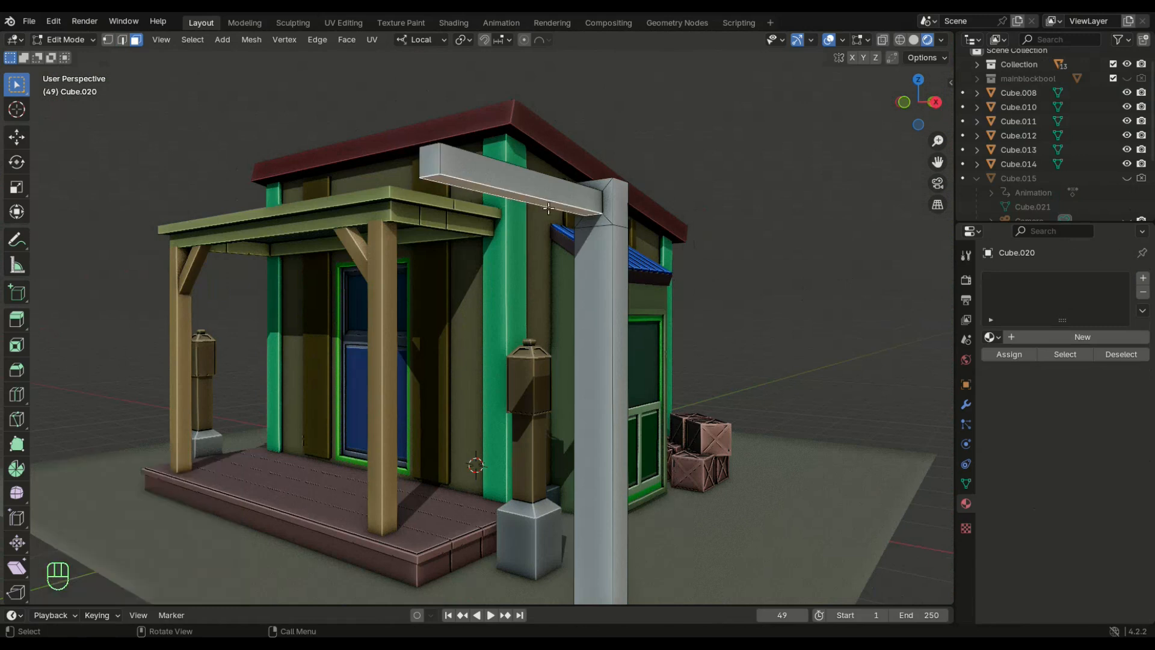
# - Inset the underside of the horizontal arm and extrude it downward into a thinner second beam
pyautogui.click(691, 206)
pyautogui.press('e')
pyautogui.click(436, 223)
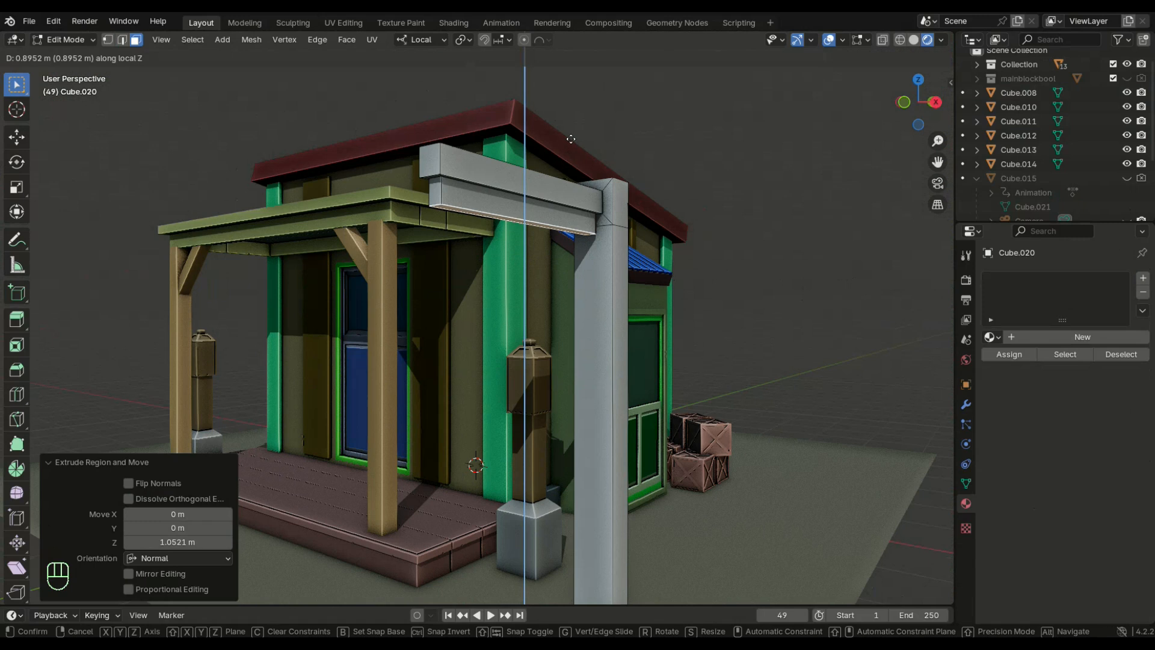
pyautogui.click(571, 134)
# - Inset the second beam's side faces, flatten the insets along Z and bridge them into a through slot
pyautogui.moveTo(571, 135); pyautogui.dragTo(803, 239, button='middle')
pyautogui.click(814, 211)
pyautogui.press('s')
pyautogui.press('z')
pyautogui.click(733, 191)
pyautogui.rightClick(732, 192)
pyautogui.click(689, 281)
# - Inset the slotted beam's underside and extrude it down in stages, with a final extrusion of about 0.49 m for the hanging sign board
pyautogui.scroll(1, 692, 240)
pyautogui.moveTo(573, 232); pyautogui.dragTo(563, 255, button='middle')
pyautogui.click(562, 196)
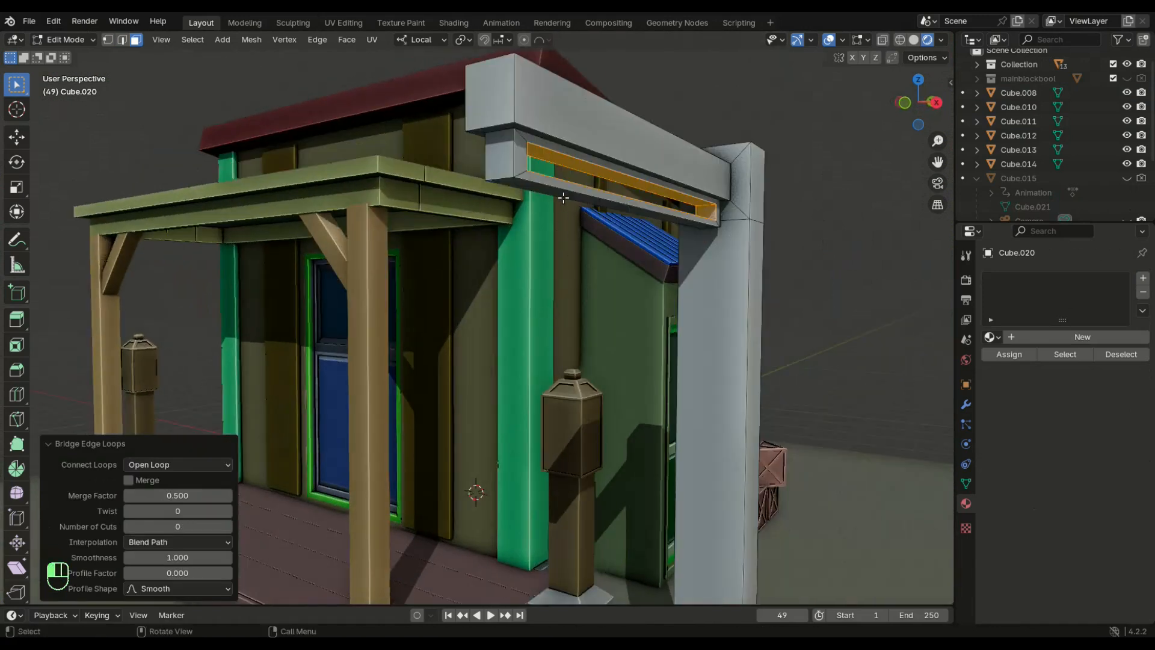
pyautogui.click(805, 198)
pyautogui.press('e')
pyautogui.click(805, 208)
pyautogui.press('e')
pyautogui.click(810, 206)
pyautogui.press('e')
pyautogui.click(793, 334)
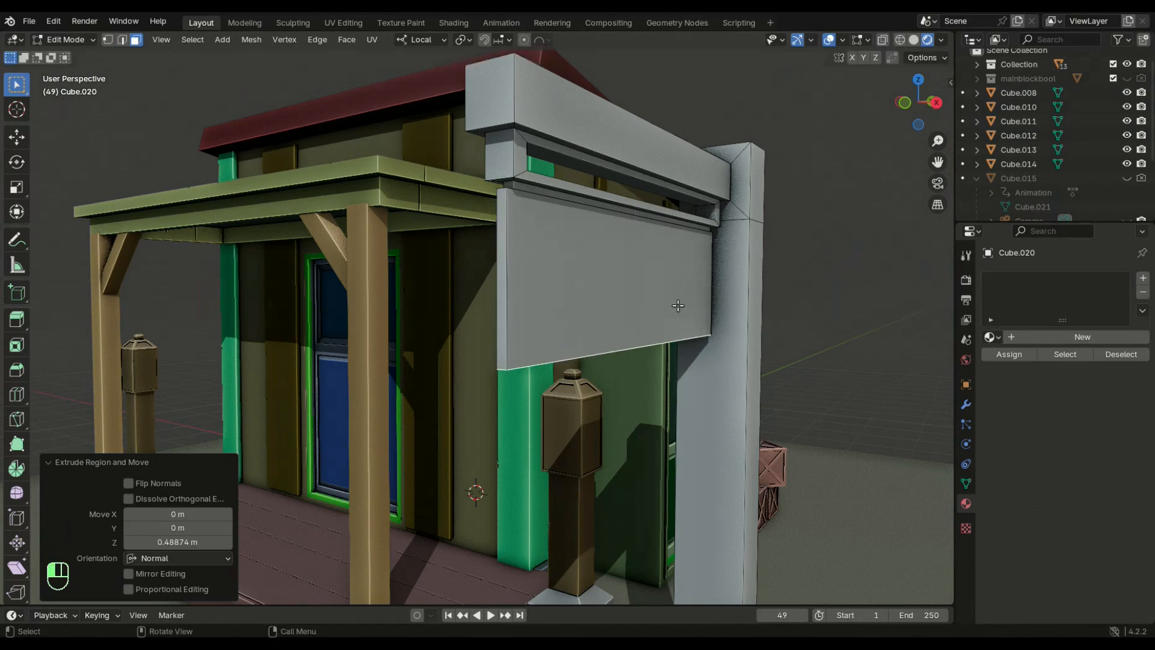
# - Inset the sign board's two large faces and scale the insets along Z and Y to even out the border
pyautogui.click(691, 310)
pyautogui.scroll(-5, 692, 309)
pyautogui.moveTo(661, 300); pyautogui.dragTo(722, 315, button='middle')
pyautogui.moveTo(851, 346); pyautogui.dragTo(743, 331, button='middle')
pyautogui.press('i')
pyautogui.click(822, 288)
pyautogui.press('s')
pyautogui.press('z')
pyautogui.click(810, 282)
pyautogui.press('s')
pyautogui.press('y')
pyautogui.click(810, 284)
# - Extrude the sign board's inset faces slightly along their normals and return to Object Mode
pyautogui.hotkey('alt', 'e')
pyautogui.click(817, 295)
pyautogui.click(817, 292)
pyautogui.press('Tab')
pyautogui.scroll(-2, 818, 294)
pyautogui.scroll(4, 838, 305)
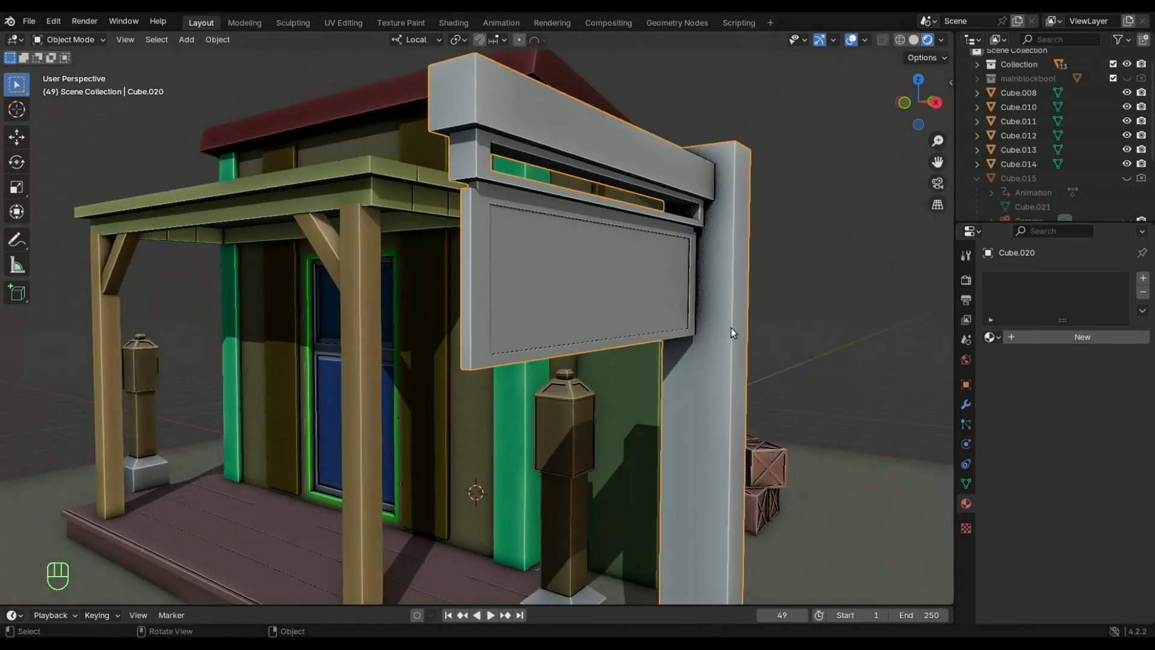
# - Give the sign post a new material with a light tan viewport color
pyautogui.scroll(-3, 717, 338)
pyautogui.click(1054, 337)
pyautogui.click(1097, 401)
pyautogui.moveTo(1040, 252); pyautogui.dragTo(1026, 249)
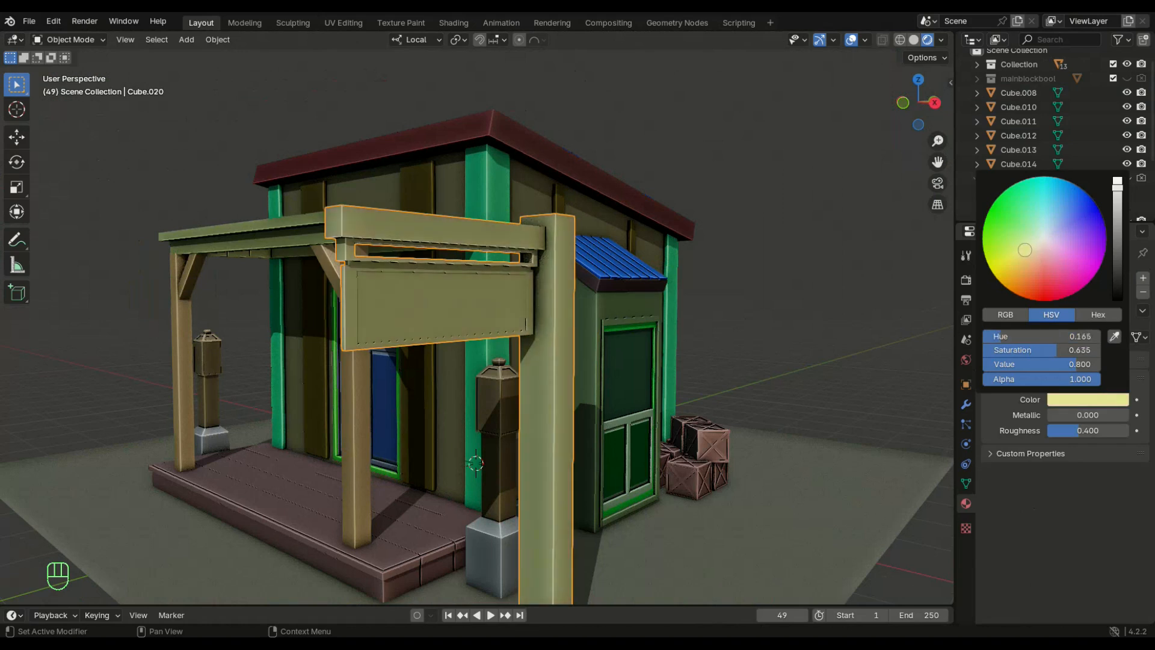
# - Select the faces of the sign post's base block in Edit Mode and isolate the sign in local view
pyautogui.scroll(-3, 494, 510)
pyautogui.press('Tab')
pyautogui.keyDown('alt'); pyautogui.click(494, 510); pyautogui.keyUp('alt')
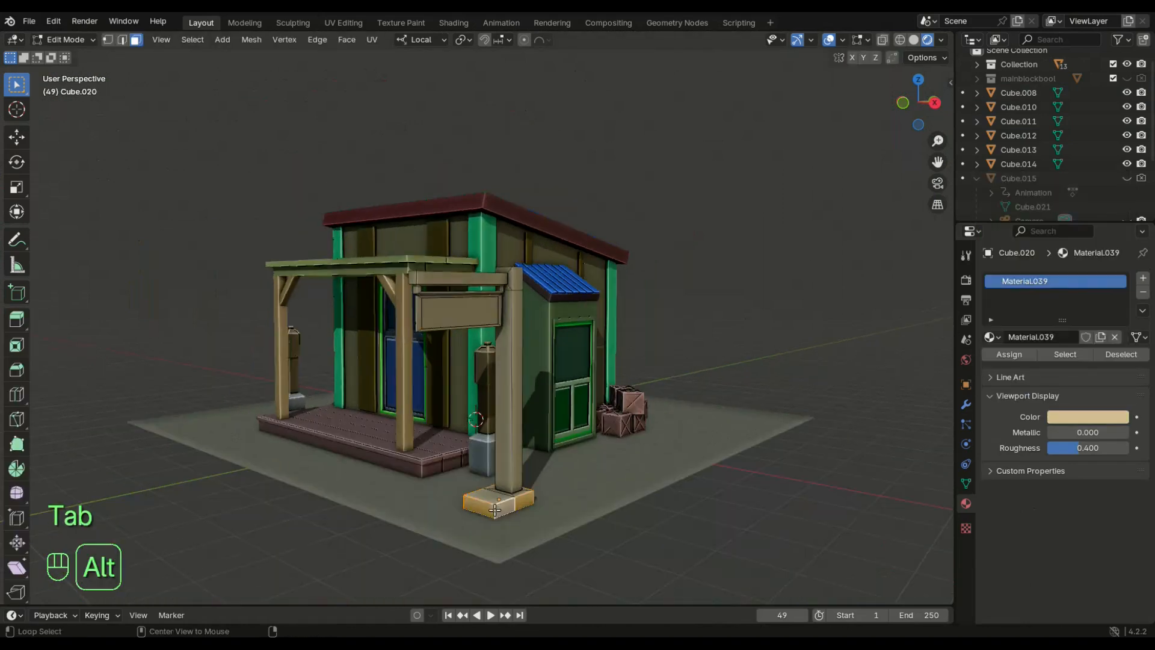
pyautogui.moveTo(516, 495); pyautogui.dragTo(449, 503, button='middle')
pyautogui.press('/')
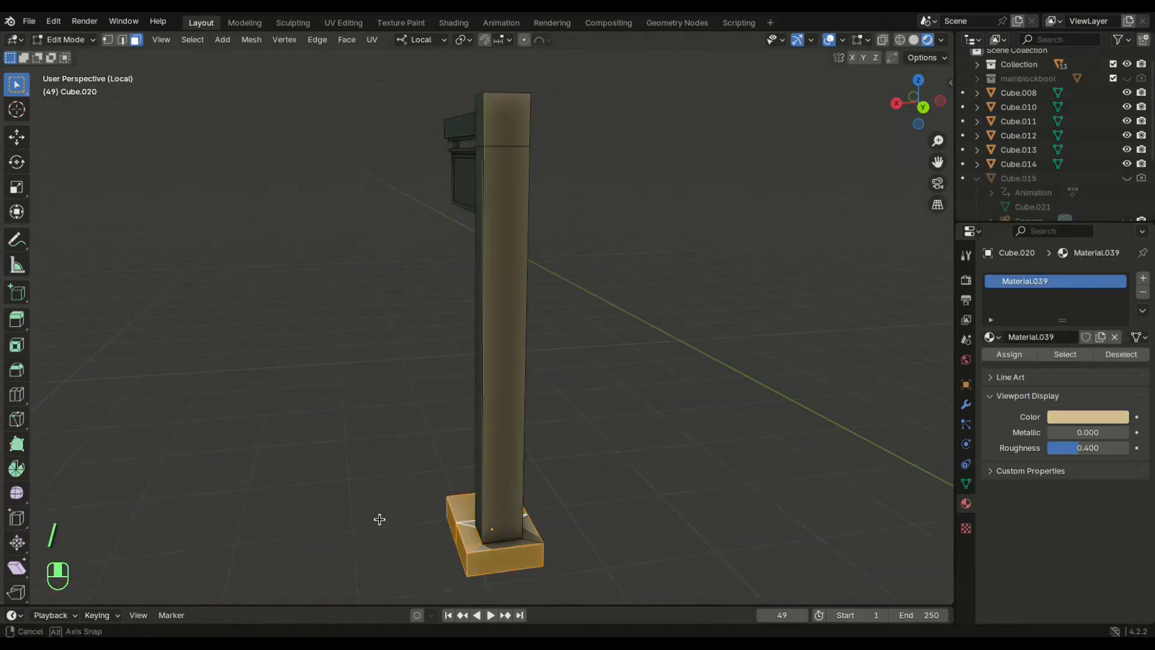
pyautogui.scroll(-3, 519, 593)
pyautogui.moveTo(494, 361); pyautogui.dragTo(587, 307, button='middle')
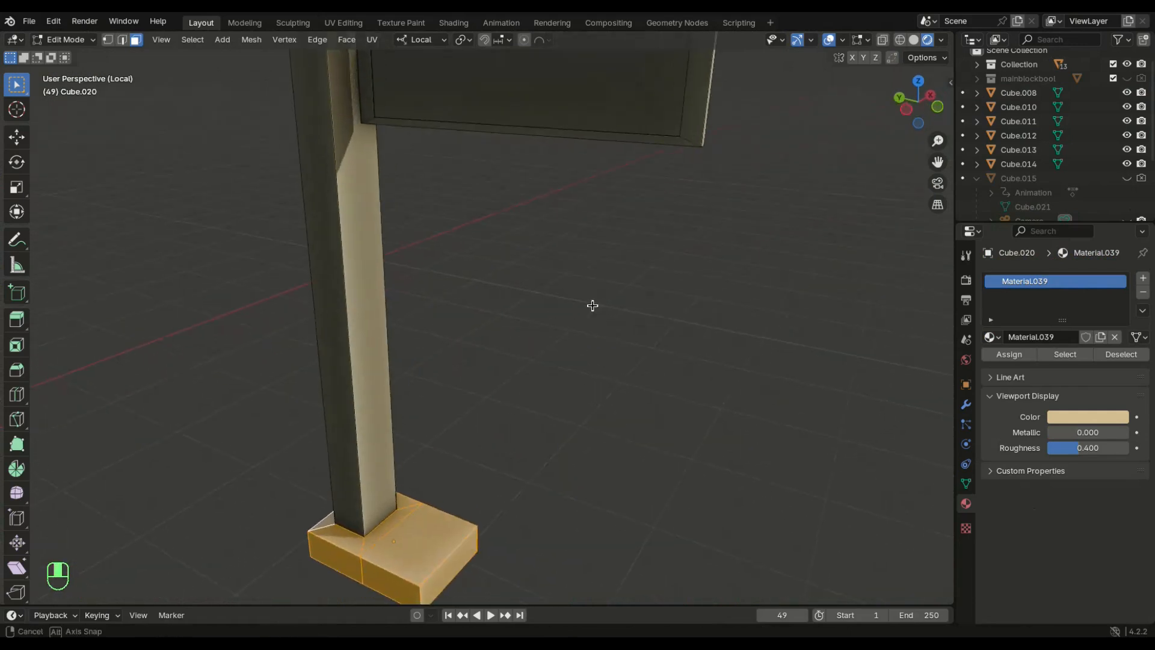
pyautogui.scroll(-2, 585, 270)
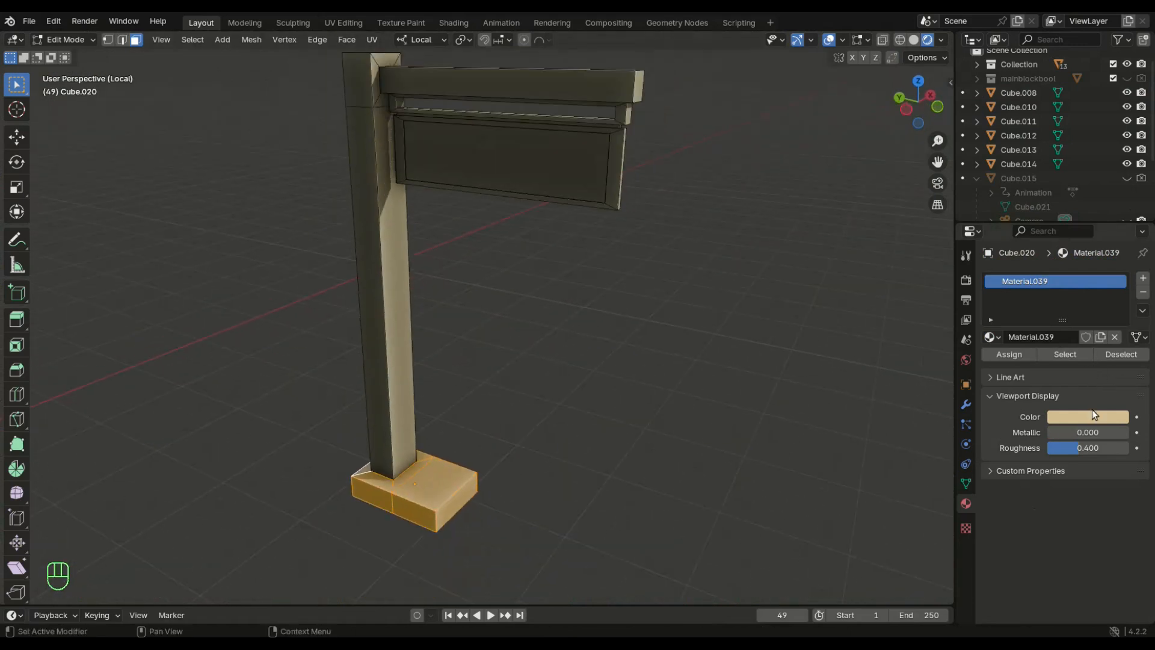
# - Assign the base faces a new gray material with metallic 0.672 and roughness 1.000 in the viewport display
pyautogui.click(1142, 278)
pyautogui.click(1084, 365)
pyautogui.click(1088, 445)
pyautogui.moveTo(1116, 243); pyautogui.dragTo(1117, 276)
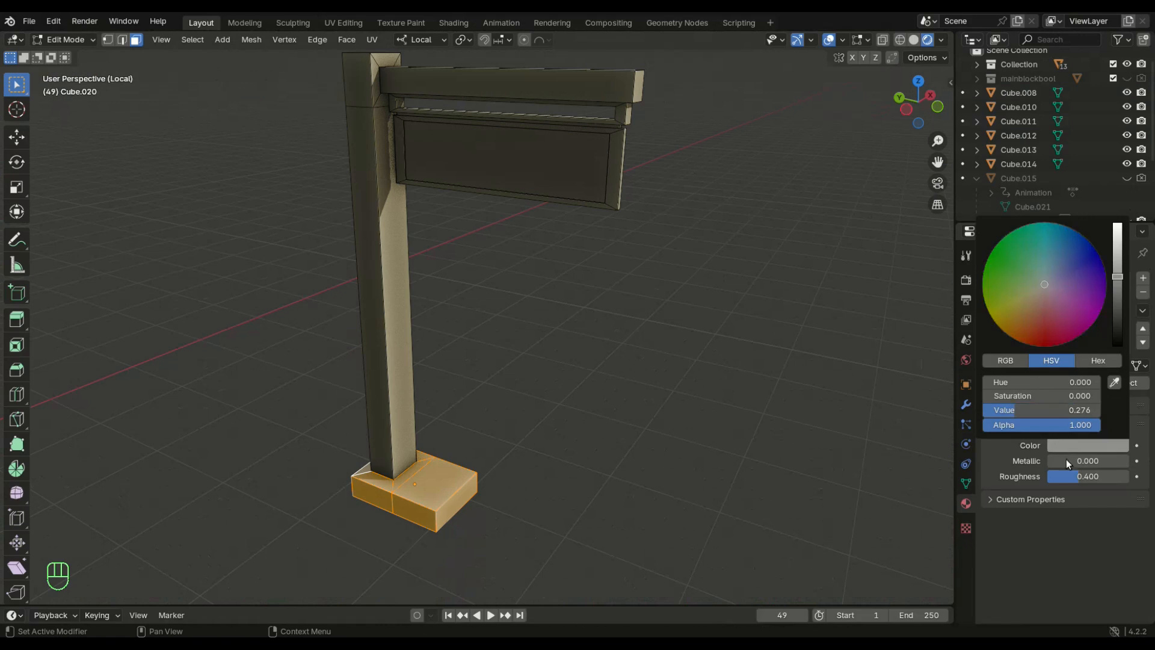
pyautogui.click(1010, 387)
pyautogui.click(721, 409)
# - Select the sign board's border faces and assign them a new material with a bright green viewport color
pyautogui.moveTo(715, 415); pyautogui.dragTo(691, 409, button='middle')
pyautogui.scroll(2, 613, 206)
pyautogui.scroll(-1, 601, 198)
pyautogui.moveTo(367, 92); pyautogui.dragTo(239, 127, button='middle')
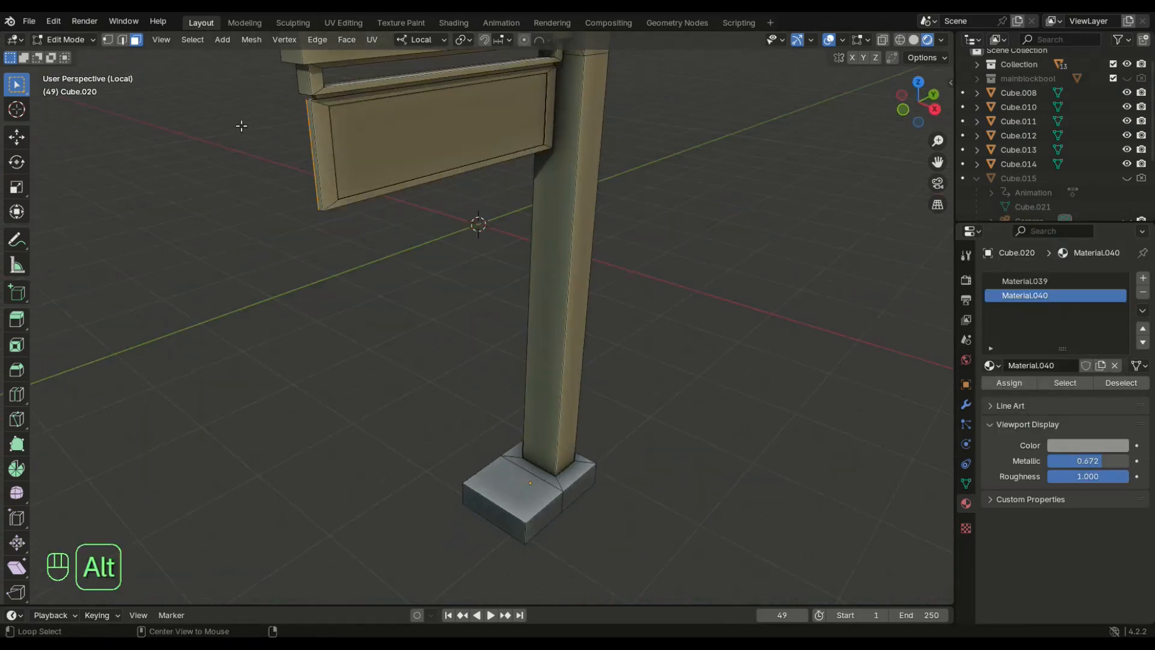
pyautogui.keyDown('shift'); pyautogui.click(307, 113); pyautogui.keyUp('shift')
pyautogui.moveTo(309, 112); pyautogui.dragTo(330, 51, button='middle')
pyautogui.moveTo(434, 164); pyautogui.dragTo(657, 201, button='middle')
pyautogui.click(1142, 278)
pyautogui.click(1095, 366)
pyautogui.click(1087, 445)
pyautogui.moveTo(996, 263); pyautogui.dragTo(1000, 274)
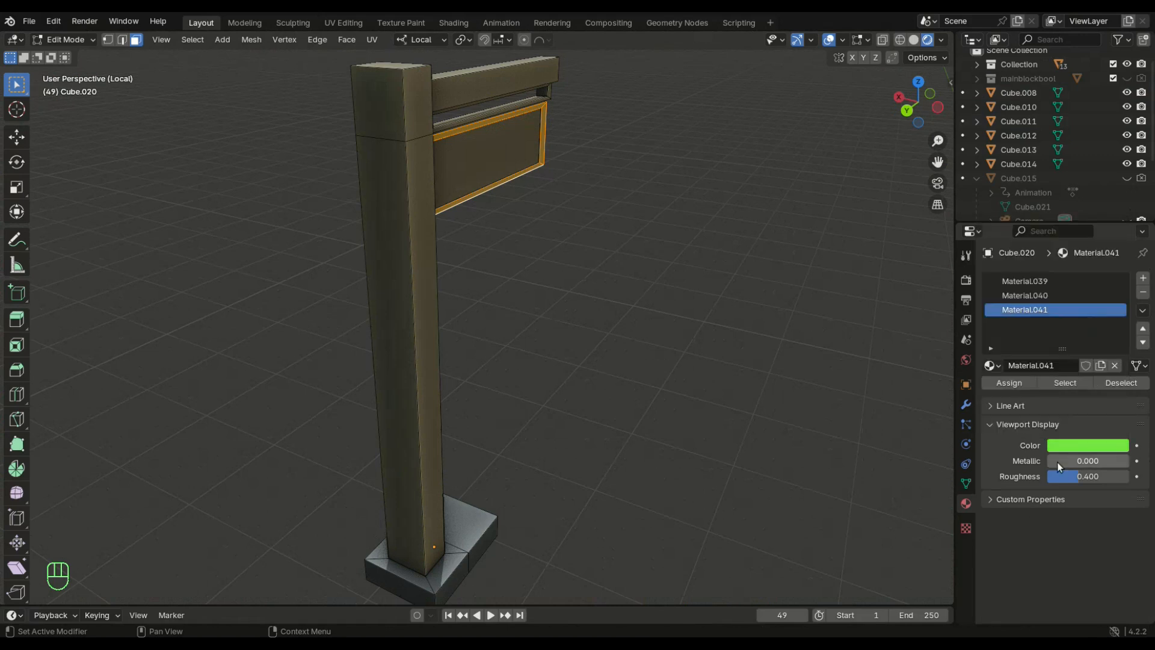
pyautogui.click(1003, 378)
# - Snap the 3D cursor to the center of the sign board's inner panel face
pyautogui.moveTo(623, 337); pyautogui.dragTo(583, 334, button='middle')
pyautogui.click(512, 210)
pyautogui.hotkey('shift', 's')
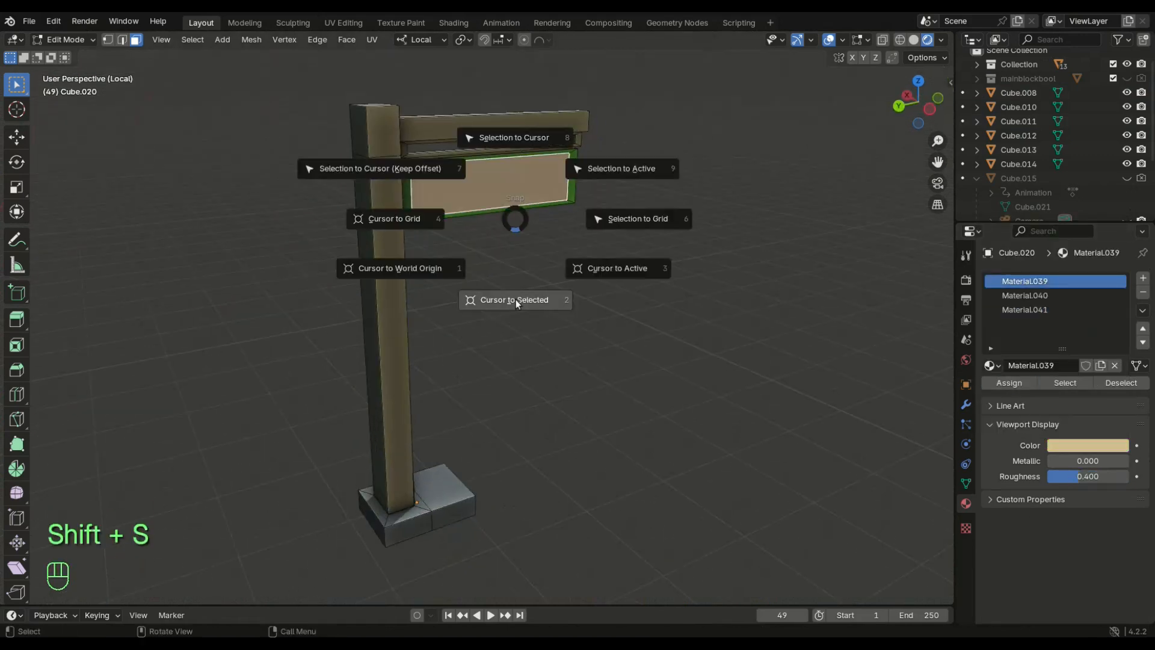
pyautogui.click(516, 300)
pyautogui.scroll(-1, 520, 285)
pyautogui.hotkey('shift', 'a')
pyautogui.press('Escape')
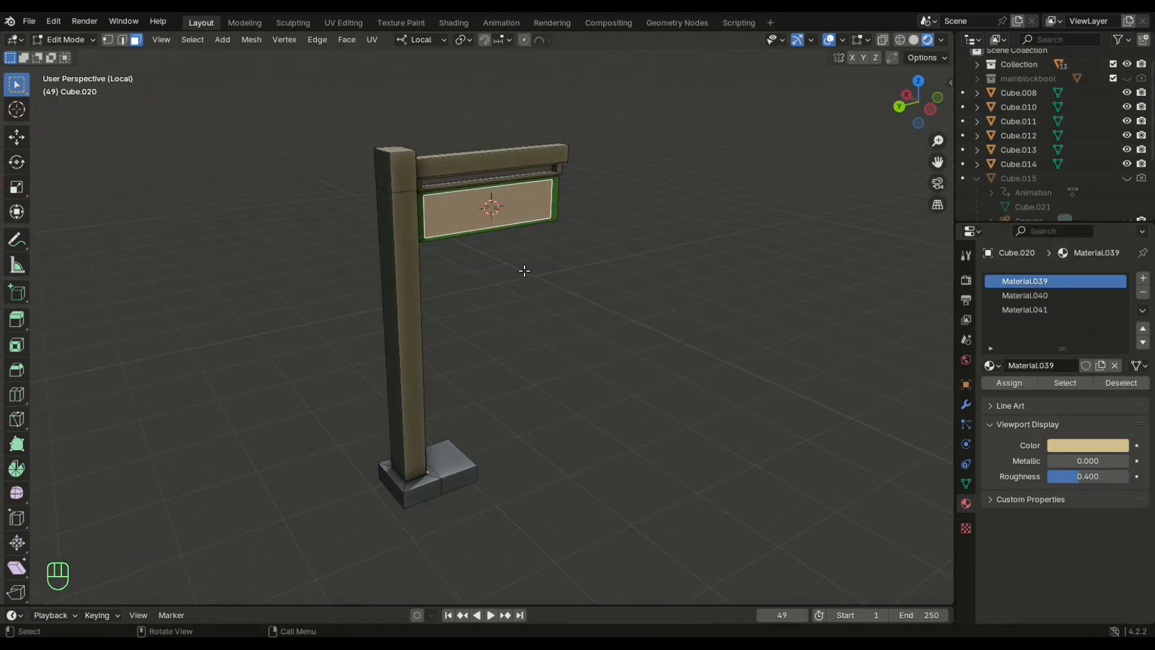
pyautogui.moveTo(517, 217); pyautogui.dragTo(528, 207, button='middle')
pyautogui.hotkey('shift', 'a')
pyautogui.press('Escape')
# - Return to Object Mode and add a text object at the 3D cursor on the sign board
pyautogui.press('Tab')
pyautogui.hotkey('shift', 'a')
pyautogui.moveTo(541, 220)
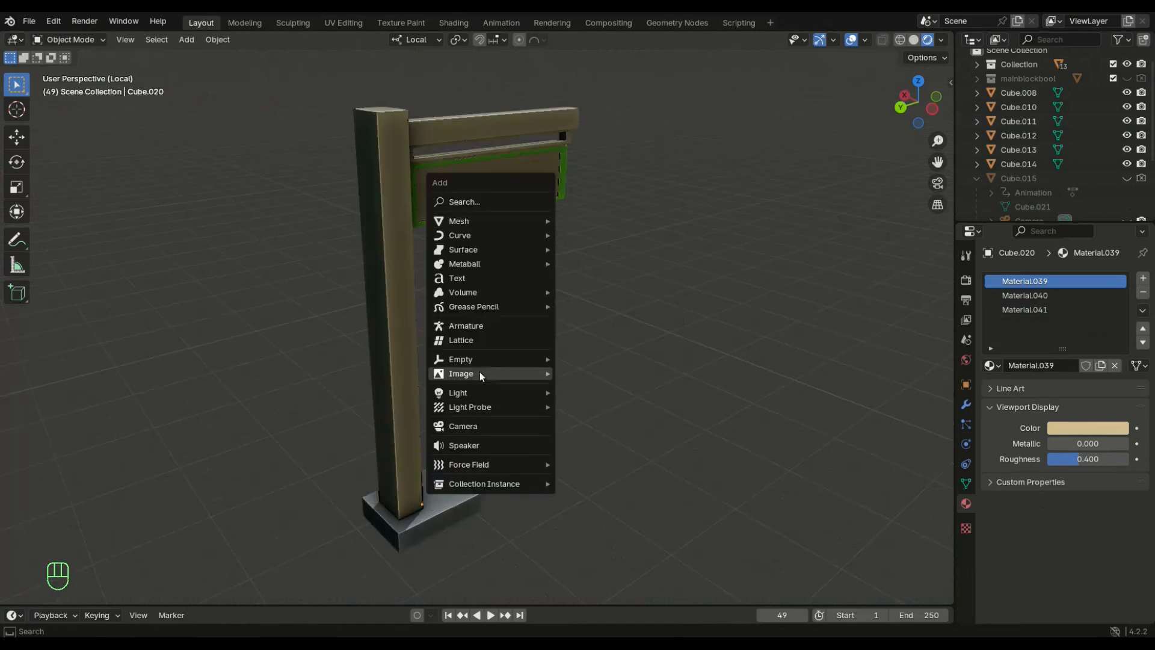
pyautogui.click(485, 279)
# - Stand the text upright with a 90° rotation and turn it by 90° and 180° about Z to face outward along the sign
pyautogui.moveTo(485, 279); pyautogui.dragTo(543, 301, button='middle')
pyautogui.write('r')
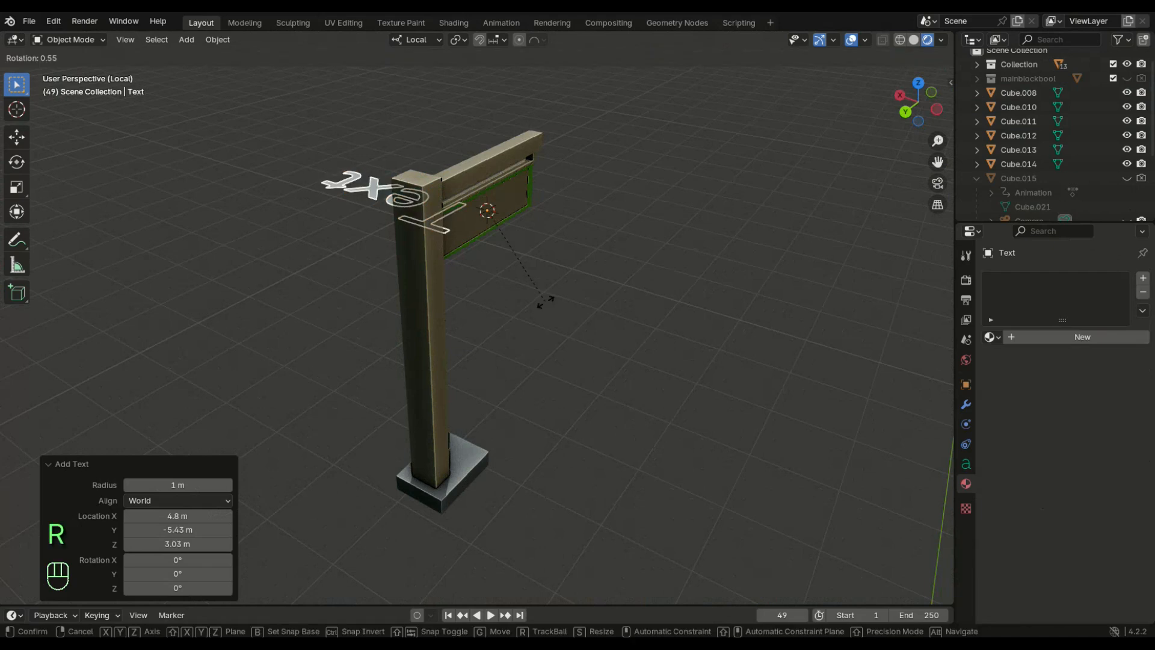
pyautogui.write('90')
pyautogui.press('Return')
pyautogui.write('r90')
pyautogui.press('Return')
pyautogui.press('r')
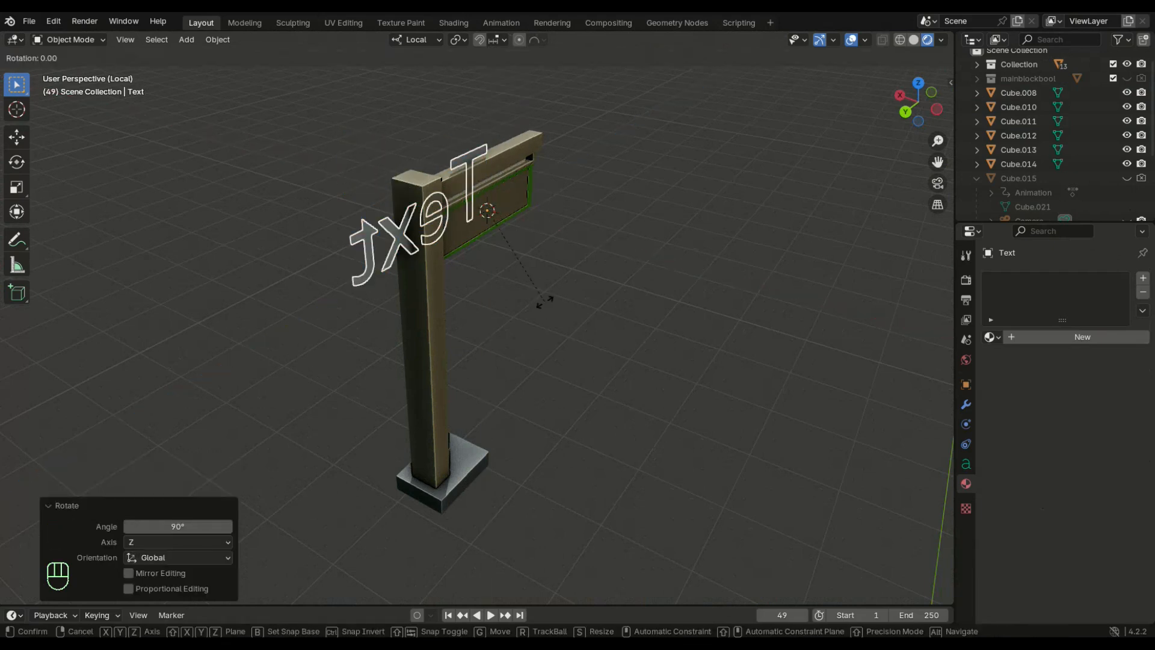
pyautogui.write('180')
pyautogui.press('Return')
# - Scale the text to about 0.296 and move it along the board and vertically to fit inside the sign panel
pyautogui.moveTo(543, 300); pyautogui.dragTo(528, 196, button='middle')
pyautogui.press('s')
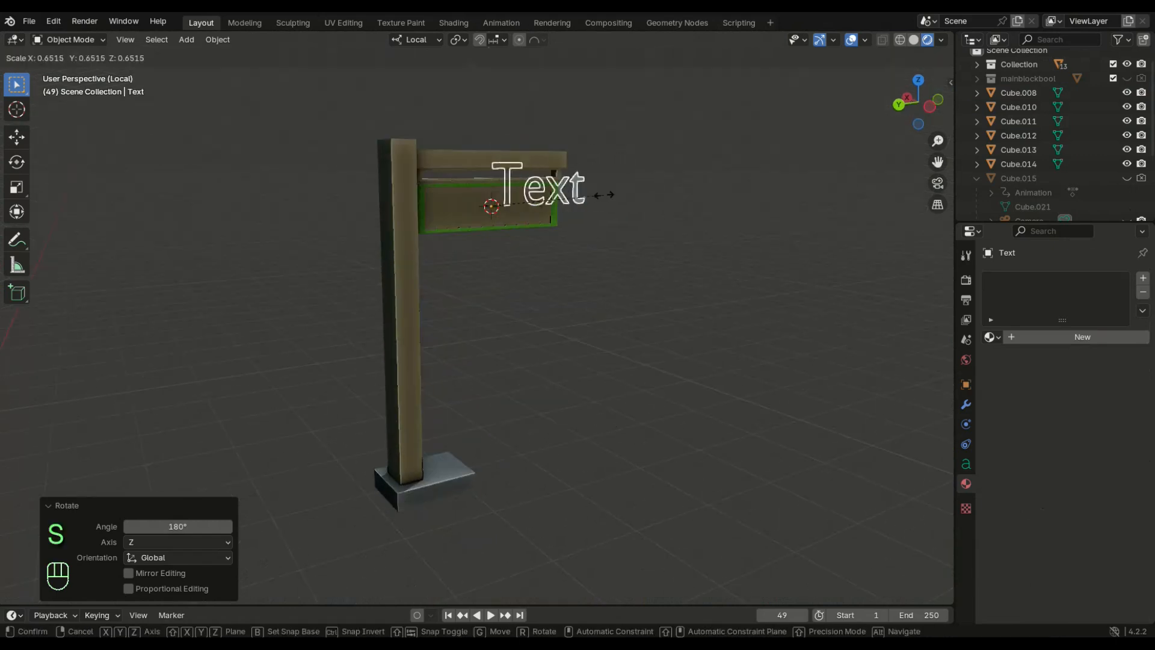
pyautogui.click(551, 209)
pyautogui.scroll(3, 562, 219)
pyautogui.press('g')
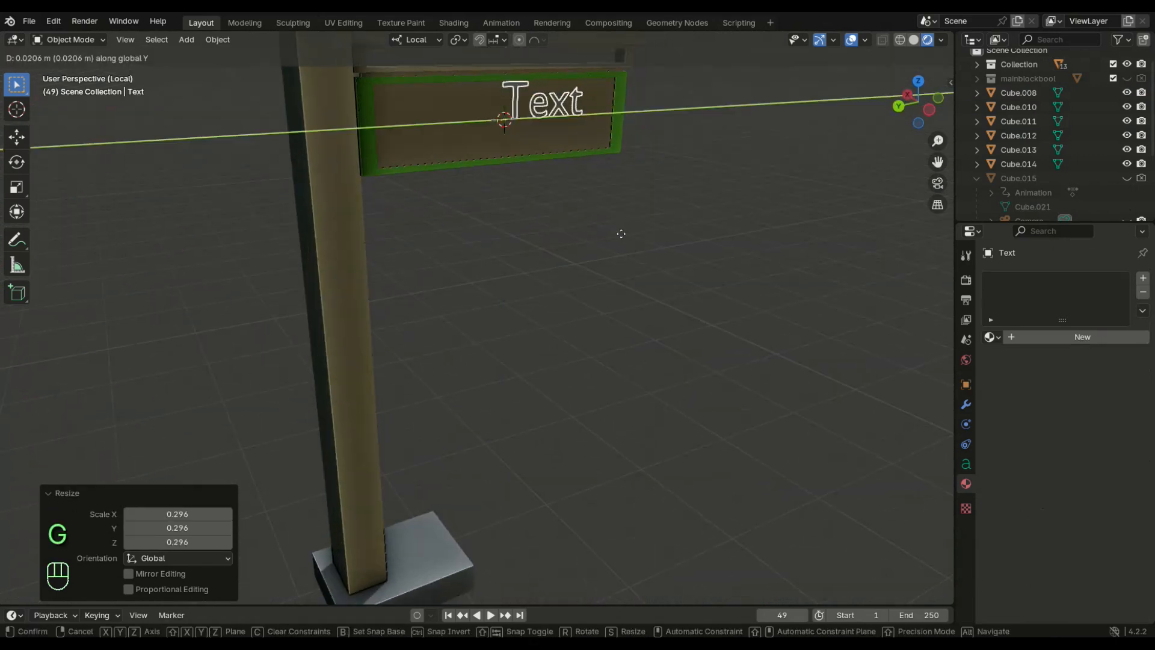
pyautogui.click(587, 246)
pyautogui.press('g')
pyautogui.click(587, 266)
# - Move the text about -0.044 m along X to set its depth against the sign panel
pyautogui.moveTo(587, 266); pyautogui.dragTo(641, 271, button='middle')
pyautogui.press('g')
pyautogui.press('y')
pyautogui.press('y')
pyautogui.click(643, 267)
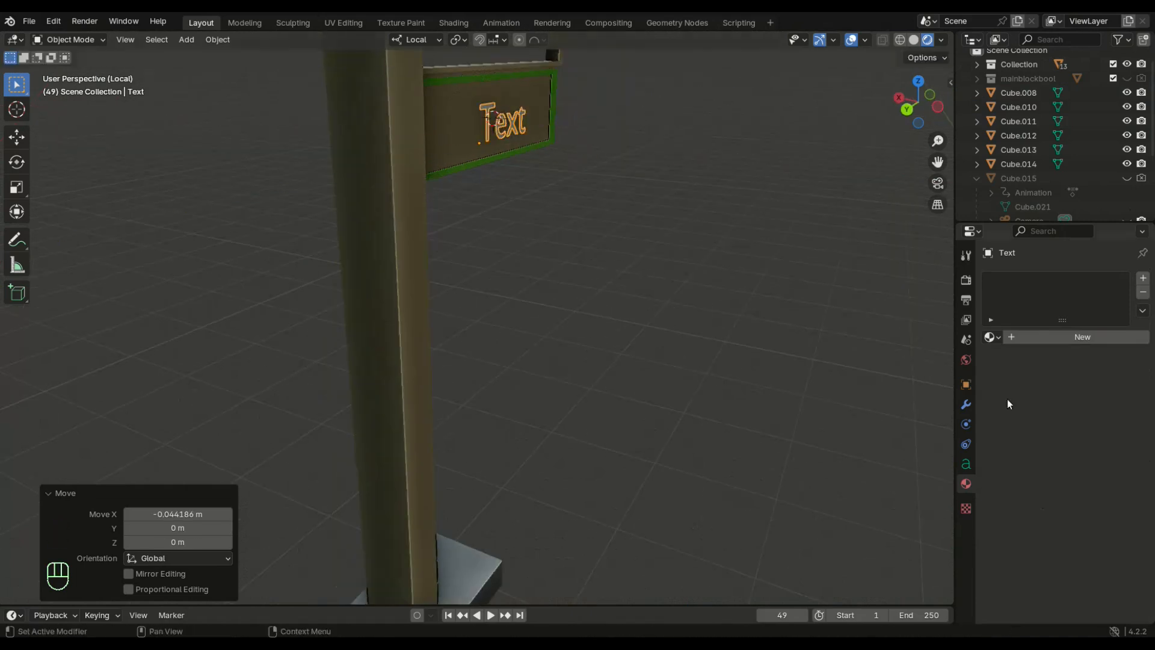
# - Replace the placeholder wording of the text object with "GK"
pyautogui.press('Tab')
pyautogui.moveTo(570, 183); pyautogui.dragTo(529, 174, button='middle')
pyautogui.press('BackSpace')
pyautogui.press('BackSpace')
pyautogui.press('BackSpace')
pyautogui.press('BackSpace')
pyautogui.write('GK')
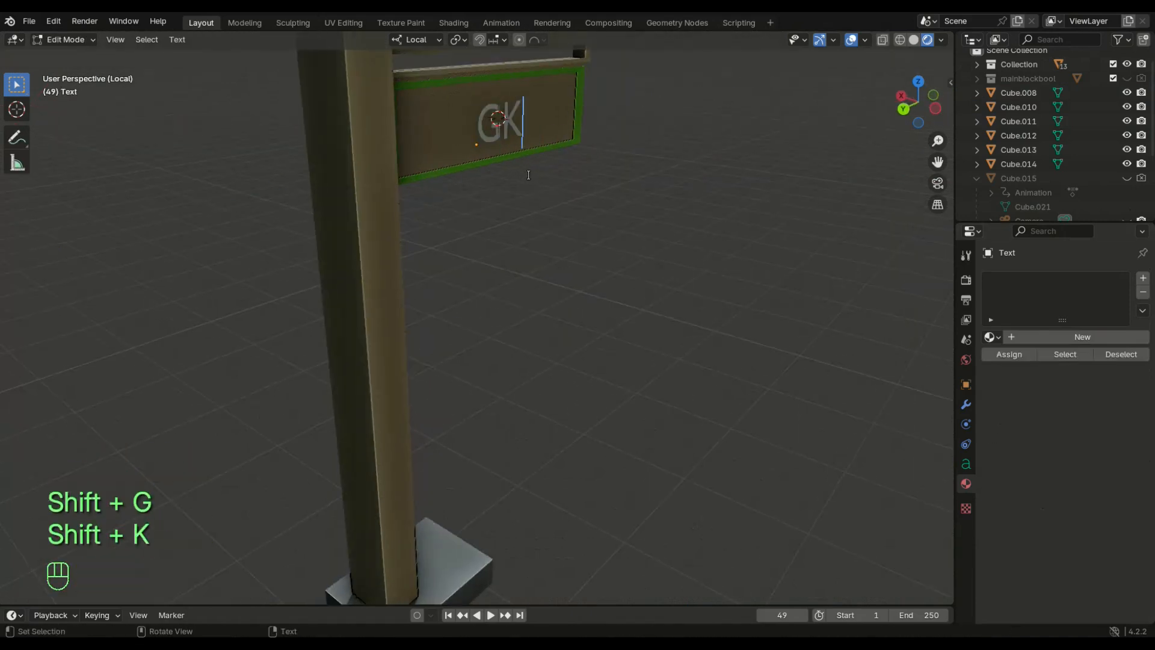
# - Add a Solidify modifier to the GK text with a thickness of 0.15 m and leave Edit Mode
pyautogui.click(966, 403)
pyautogui.click(1059, 278)
pyautogui.moveTo(1028, 339)
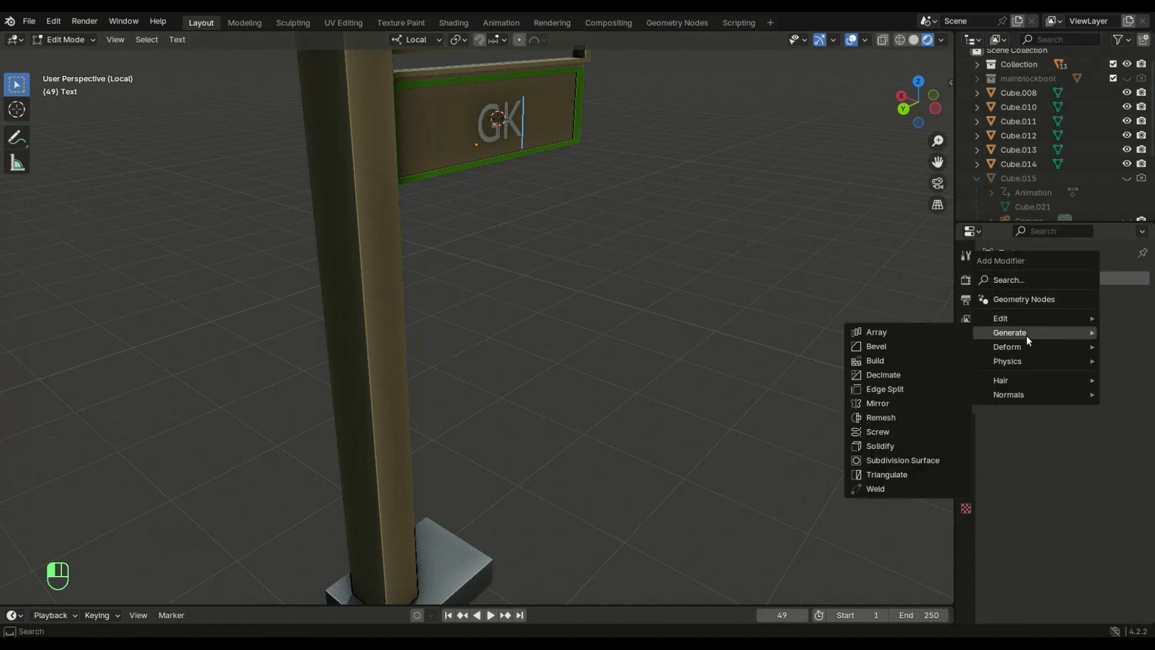
pyautogui.click(896, 445)
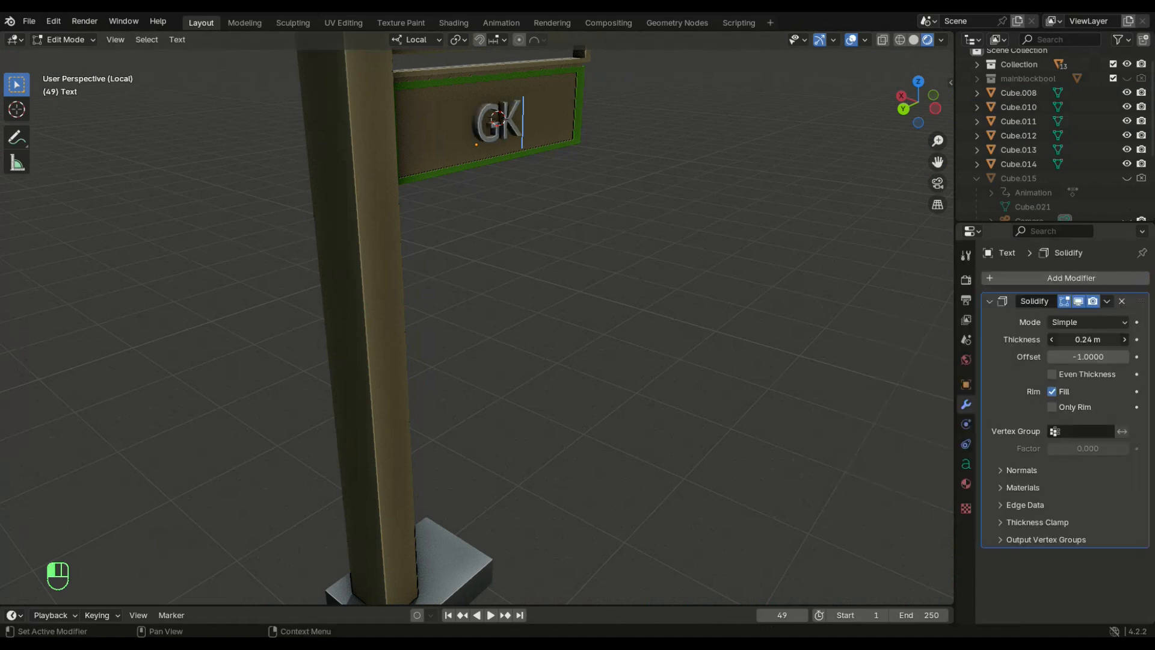
pyautogui.moveTo(669, 319); pyautogui.dragTo(609, 278, button='middle')
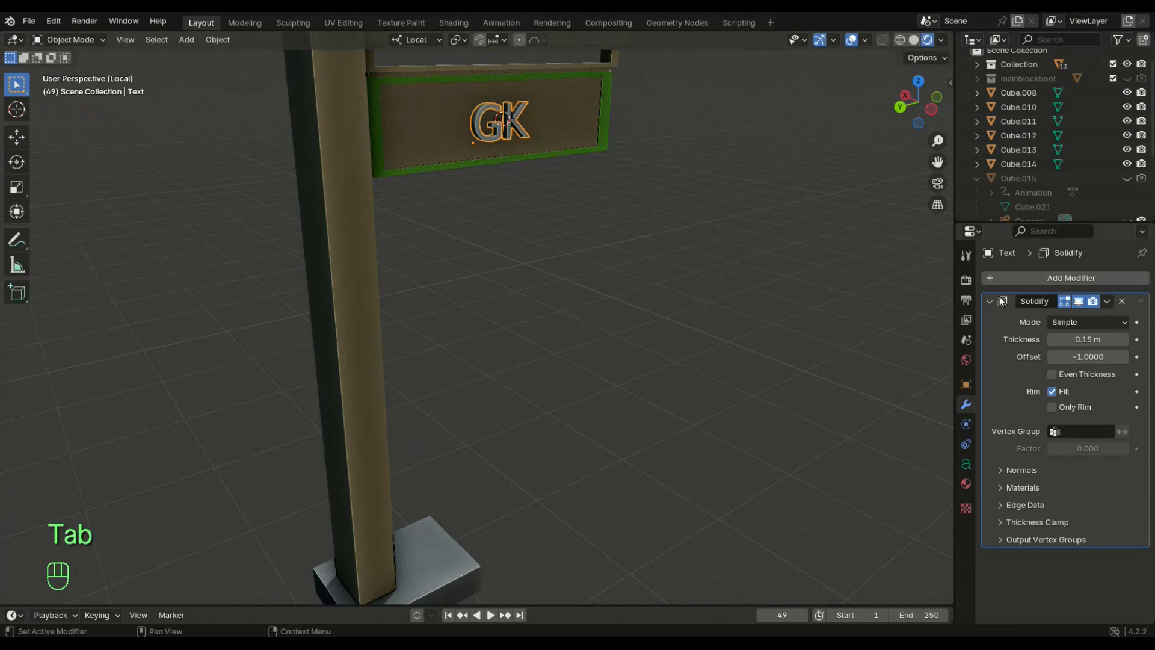
# - Give the GK text a new material with a bright cyan viewport color
pyautogui.click(966, 484)
pyautogui.click(1037, 337)
pyautogui.click(1087, 399)
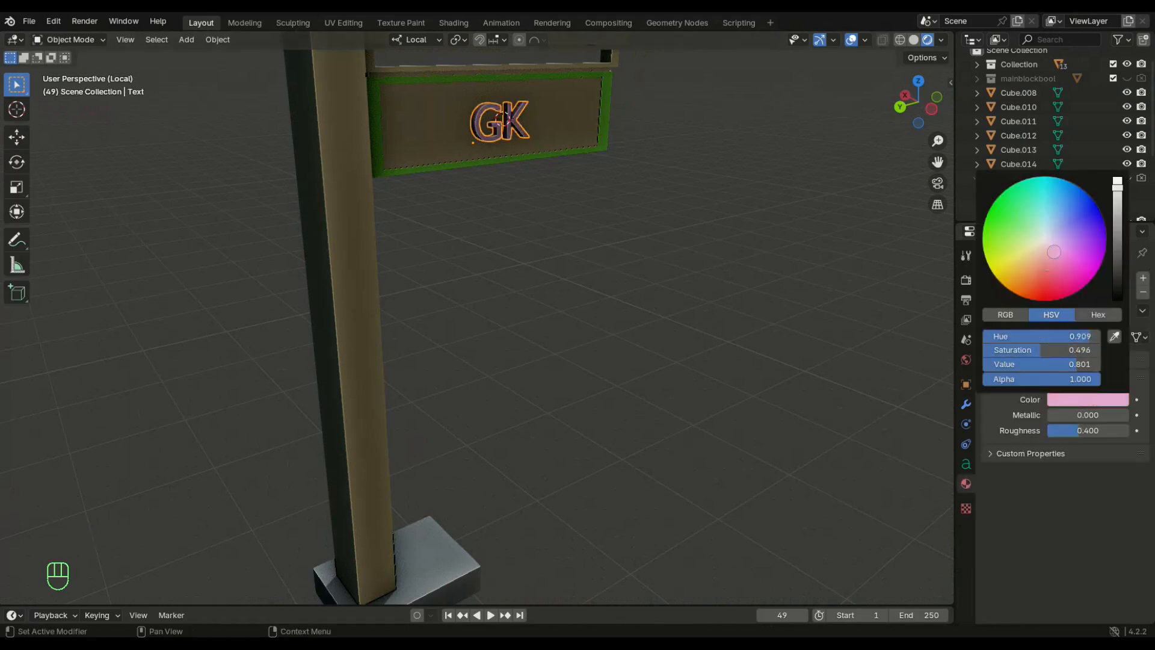
pyautogui.click(570, 121)
# - Duplicate the GK text and move the copy about 0.052 m along X to the other face of the sign
pyautogui.scroll(-3, 523, 150)
pyautogui.click(508, 171)
pyautogui.moveTo(570, 121); pyautogui.dragTo(443, 221, button='middle')
pyautogui.hotkey('shift', 'd')
pyautogui.press('x')
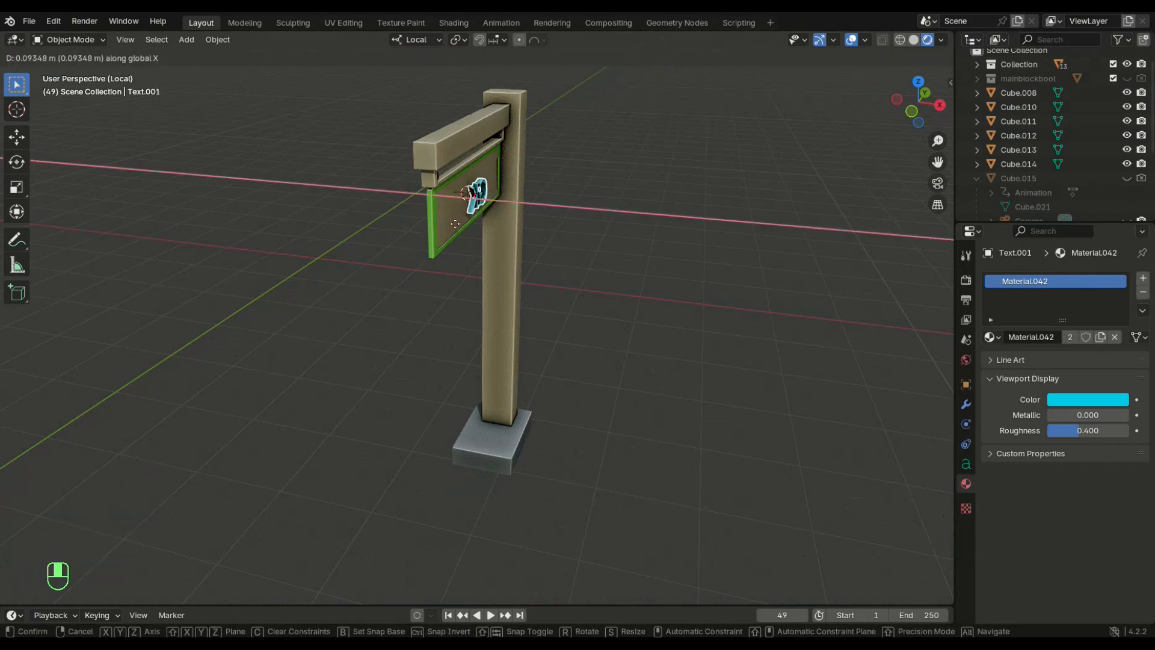
pyautogui.click(450, 218)
# - Rotate the duplicated GK text 180° about its local Z axis so it faces outward
pyautogui.press('r')
pyautogui.press('z')
pyautogui.press('z')
pyautogui.write('18')
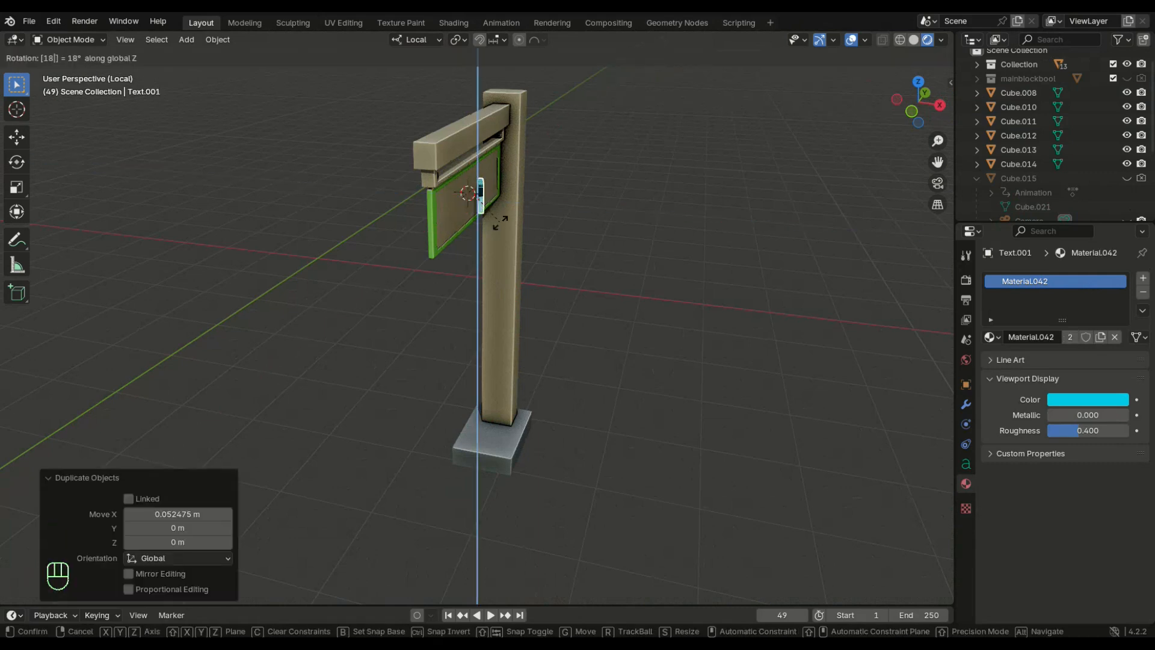
pyautogui.write('0')
pyautogui.press('Return')
pyautogui.click(504, 222)
pyautogui.moveTo(504, 222); pyautogui.dragTo(428, 217, button='middle')
# - Replace the wording of the original GK text with "THITPAM" and leave Edit Mode
pyautogui.click(346, 209)
pyautogui.press('Tab')
pyautogui.press('Tab')
pyautogui.moveTo(673, 271); pyautogui.dragTo(492, 146, button='middle')
pyautogui.press('Tab')
pyautogui.press('BackSpace')
pyautogui.press('BackSpace')
pyautogui.write('Thitpam')
pyautogui.press('BackSpace')
pyautogui.press('BackSpace')
pyautogui.press('BackSpace')
pyautogui.press('BackSpace')
pyautogui.press('BackSpace')
pyautogui.press('BackSpace')
pyautogui.write('HITPAM')
pyautogui.press('Tab')
# - Move the original THITPAM lettering along Y to center it on the sign panel
pyautogui.press('g')
pyautogui.press('y')
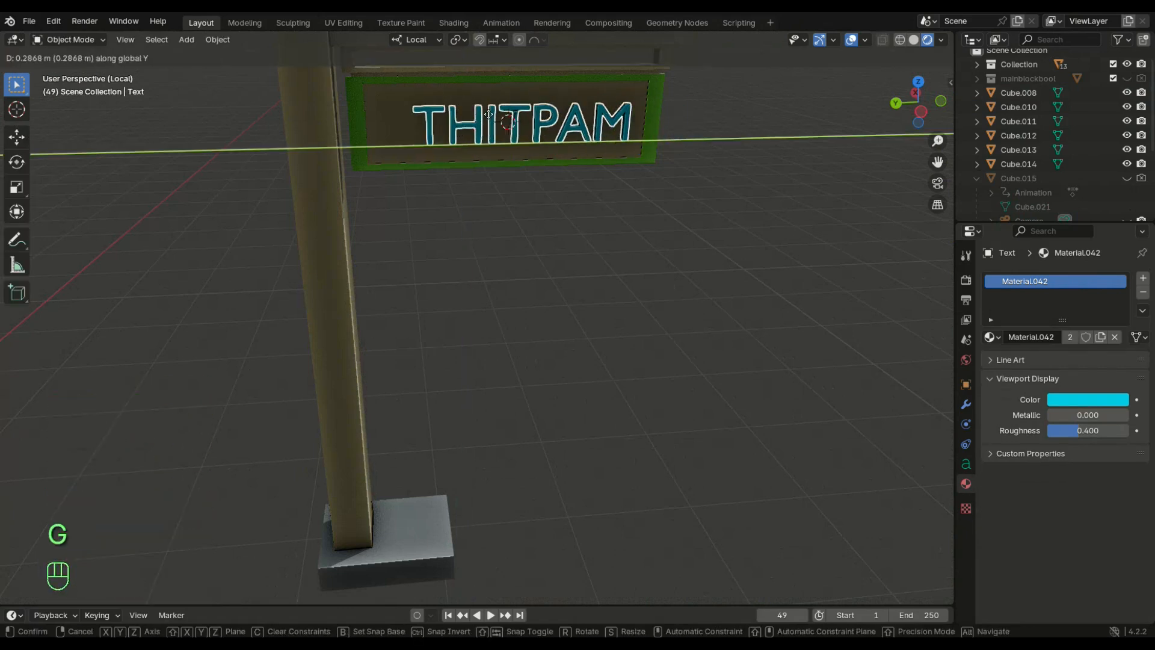
pyautogui.click(468, 110)
pyautogui.moveTo(535, 121); pyautogui.dragTo(340, 155, button='middle')
# - Replace the wording of the GK copy on the sign's other face with "THITPAM"
pyautogui.click(466, 119)
pyautogui.click(463, 115)
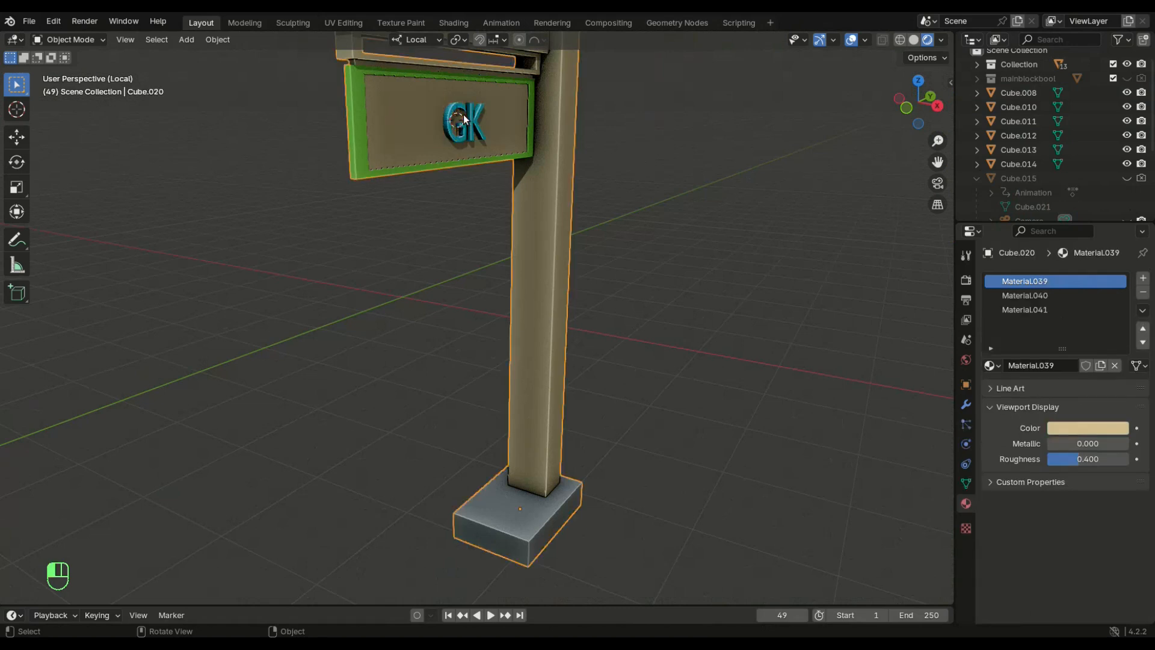
pyautogui.click(463, 115)
pyautogui.press('Tab')
pyautogui.press('BackSpace')
pyautogui.press('BackSpace')
pyautogui.write('THITPAM')
pyautogui.press('Tab')
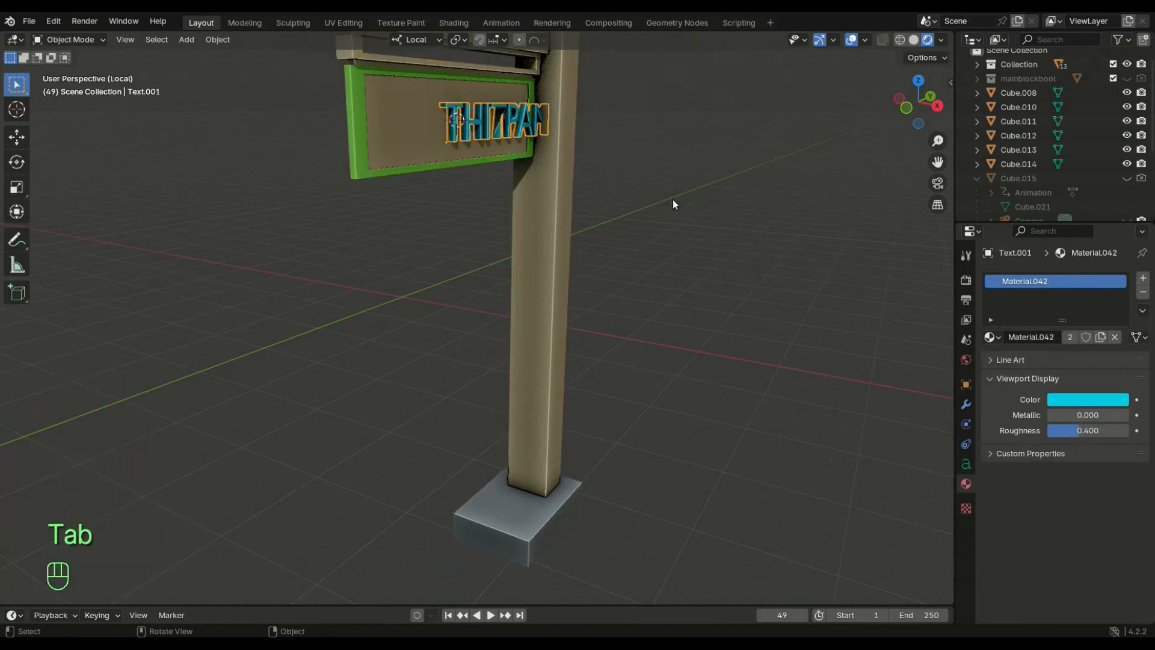
# - Move the second THITPAM lettering along Y to center it on its side of the sign panel
pyautogui.press('g')
pyautogui.press('y')
pyautogui.click(630, 216)
pyautogui.press('g')
pyautogui.moveTo(630, 216); pyautogui.dragTo(532, 189, button='middle')
pyautogui.press('y')
pyautogui.click(572, 255)
# - Slant the free end of the sign's crossbeam by moving one of its edges along Y in Edit Mode
pyautogui.click(521, 164)
pyautogui.press('Tab')
pyautogui.press('Tab')
pyautogui.click(436, 155)
pyautogui.press('Tab')
pyautogui.press('2')
pyautogui.press('g')
pyautogui.press('y')
pyautogui.click(484, 173)
# - Select the faces of the sign's crossbeam and post cap and give them a new light grey material
pyautogui.scroll(2, 463, 223)
pyautogui.press('3')
pyautogui.scroll(-1, 445, 180)
pyautogui.click(421, 114)
pyautogui.scroll(-1, 403, 181)
pyautogui.keyDown('alt'); pyautogui.keyDown('shift'); pyautogui.click(401, 187); pyautogui.keyUp('shift'); pyautogui.keyUp('alt')
pyautogui.moveTo(532, 189); pyautogui.dragTo(652, 120, button='middle')
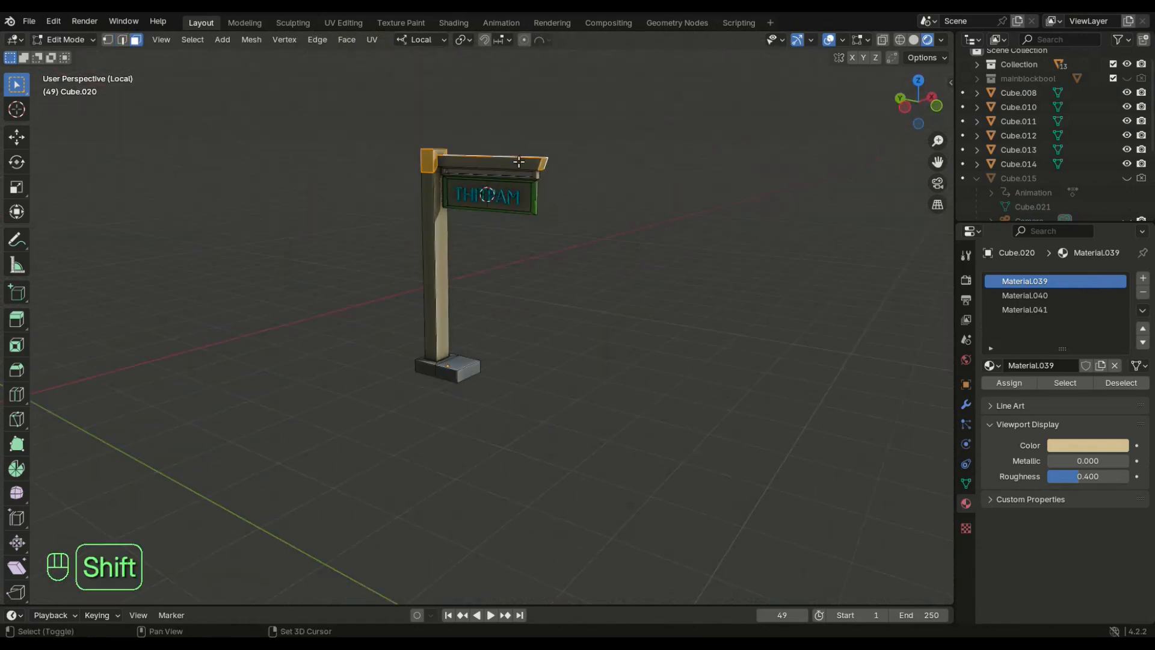
pyautogui.moveTo(435, 147); pyautogui.dragTo(421, 186, button='middle')
pyautogui.keyDown('shift'); pyautogui.click(335, 104); pyautogui.keyUp('shift')
pyautogui.moveTo(331, 108); pyautogui.dragTo(516, 130, button='middle')
pyautogui.scroll(2, 301, 87)
pyautogui.keyDown('shift'); pyautogui.click(318, 69); pyautogui.keyUp('shift')
pyautogui.scroll(-1, 516, 130)
pyautogui.click(1142, 279)
pyautogui.click(1067, 365)
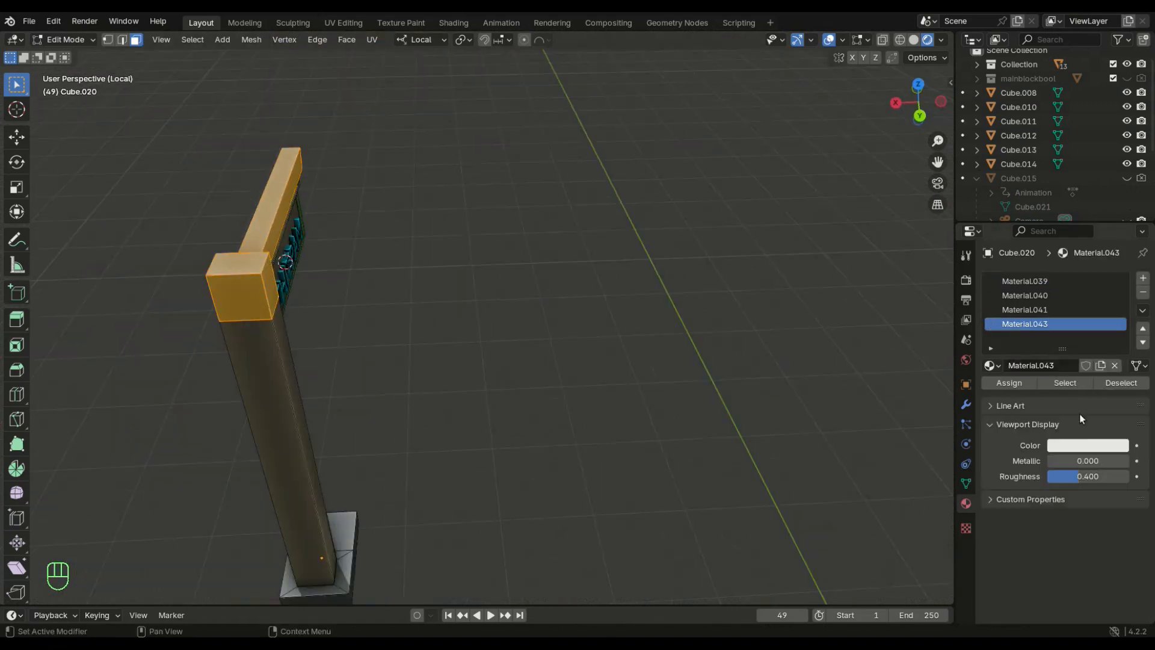
# - Give both sign panel faces a new material with a green viewport color, metallic 0.448 and roughness 1.000
pyautogui.moveTo(628, 308); pyautogui.dragTo(442, 175, button='middle')
pyautogui.click(359, 125)
pyautogui.moveTo(517, 223); pyautogui.dragTo(319, 193, button='middle')
pyautogui.keyDown('shift'); pyautogui.click(674, 175); pyautogui.keyUp('shift')
pyautogui.click(1142, 278)
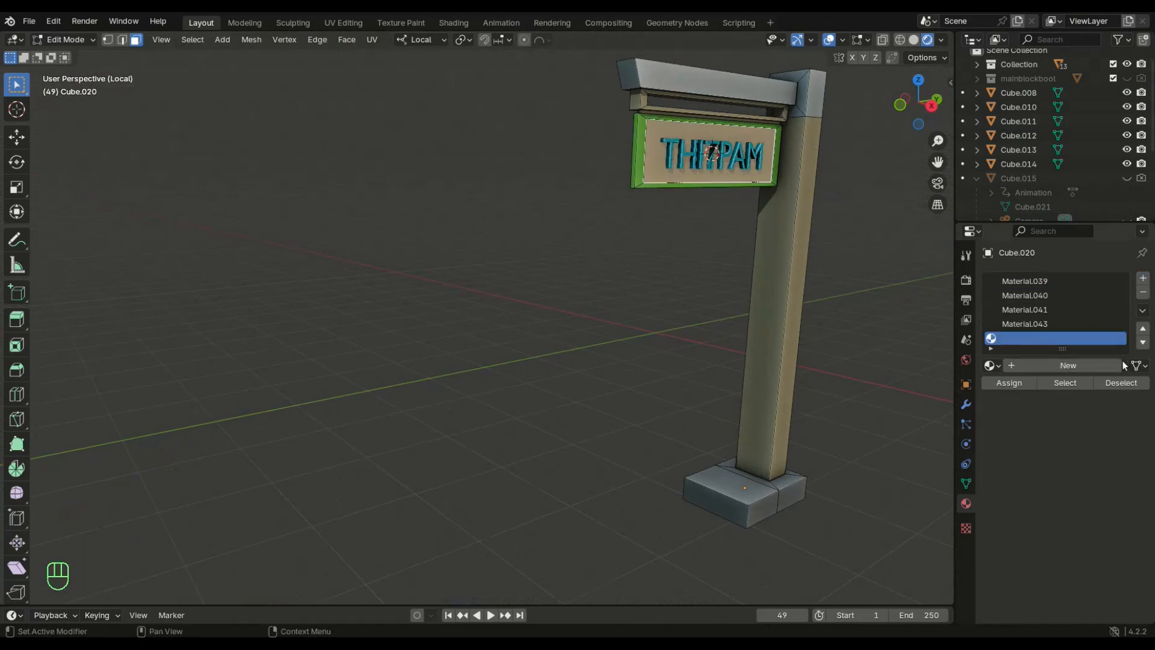
pyautogui.click(1068, 366)
pyautogui.click(1059, 445)
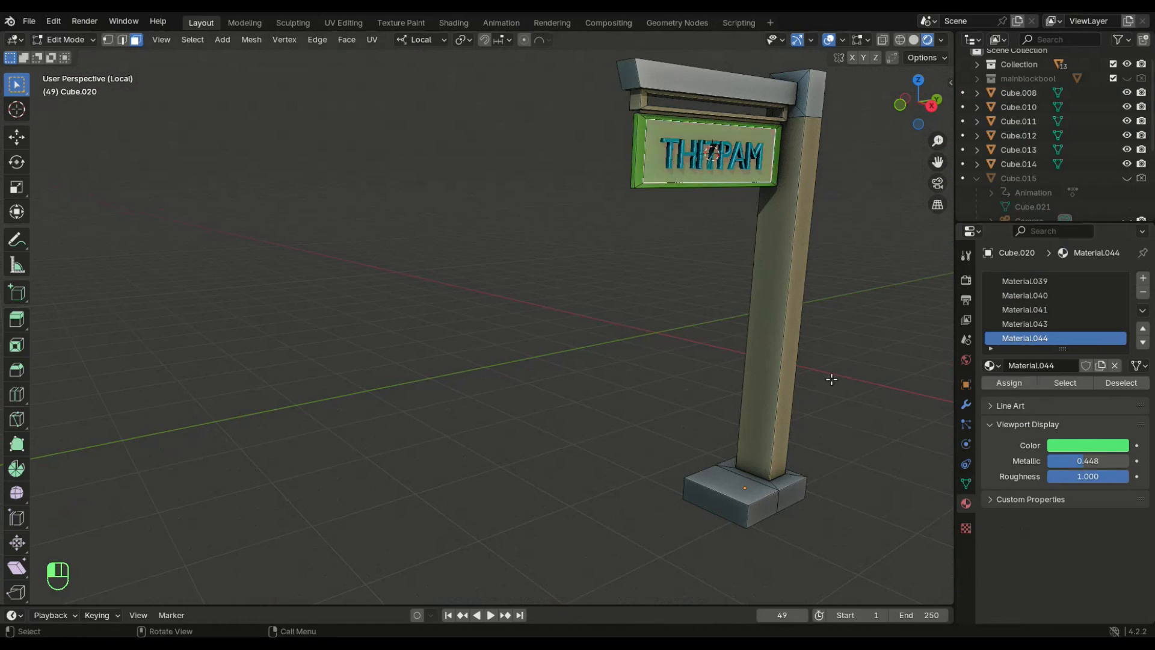
# - Finish editing the signboard, leave Edit Mode and exit local view to bring back the whole house scene
pyautogui.moveTo(831, 379); pyautogui.dragTo(379, 275, button='middle')
pyautogui.click(370, 275)
pyautogui.click(448, 248)
pyautogui.click(517, 274)
pyautogui.moveTo(517, 274); pyautogui.dragTo(641, 330, button='middle')
pyautogui.press('Tab')
pyautogui.press('/')
pyautogui.moveTo(733, 331); pyautogui.dragTo(812, 421, button='middle')
pyautogui.click(710, 430)
pyautogui.moveTo(710, 430); pyautogui.dragTo(678, 414, button='middle')
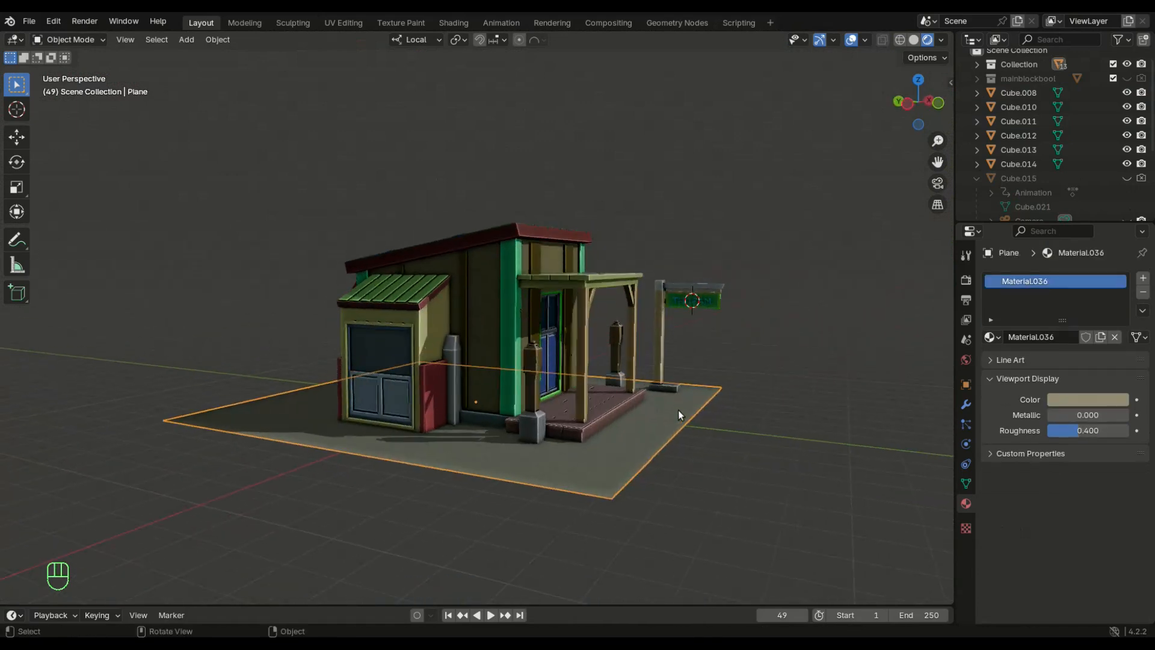
# - Add a 2 m cube to the scene as the base for a porch seat
pyautogui.moveTo(448, 420); pyautogui.dragTo(409, 426, button='middle')
pyautogui.scroll(3, 415, 430)
pyautogui.moveTo(629, 504); pyautogui.dragTo(503, 504, button='middle')
pyautogui.scroll(-2, 503, 505)
pyautogui.hotkey('shift', 'a')
pyautogui.click(548, 374)
pyautogui.scroll(-2, 553, 439)
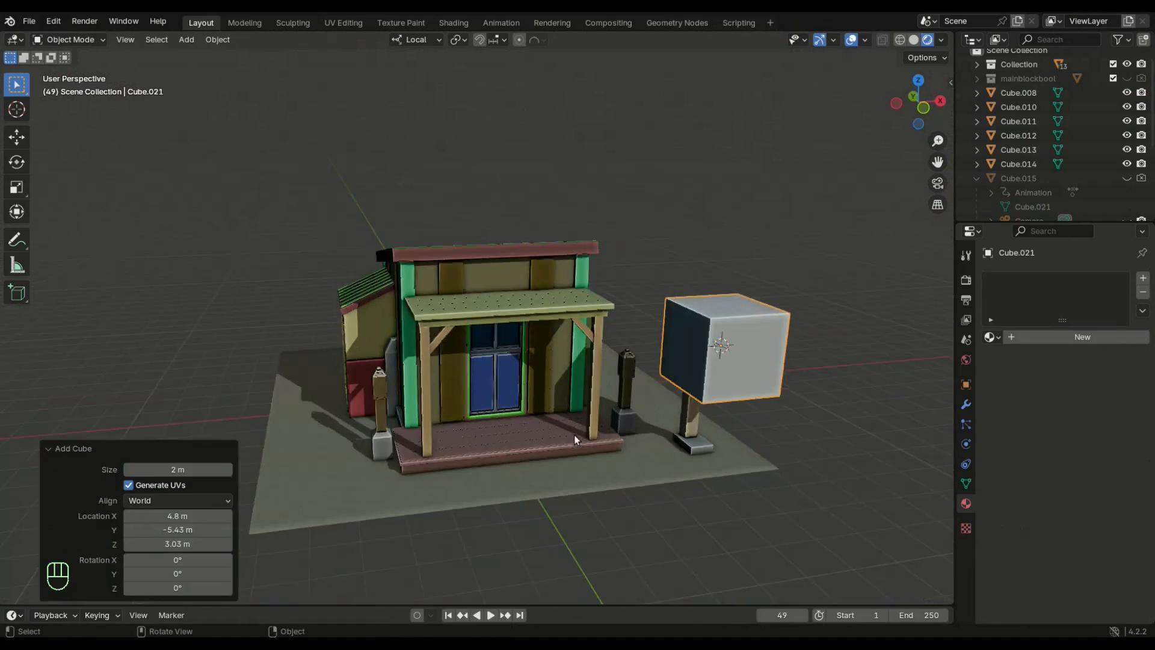
# - Move the new cube toward the porch and scale it down to seat size
pyautogui.press('g')
pyautogui.moveTo(767, 401); pyautogui.dragTo(542, 418, button='middle')
pyautogui.click(541, 417)
pyautogui.press('s')
pyautogui.click(518, 388)
# - Scale the cube's mesh in Edit Mode to shape it into a low seat box
pyautogui.scroll(2, 542, 388)
pyautogui.moveTo(619, 390); pyautogui.dragTo(715, 418, button='middle')
pyautogui.press('Tab')
pyautogui.press('s')
pyautogui.click(660, 382)
pyautogui.scroll(1, 661, 383)
# - Add a loop cut near the house-facing side of the box to mark out the backrest
pyautogui.hotkey('ctrl', 'r')
pyautogui.click(746, 435)
pyautogui.click(735, 427)
pyautogui.click(745, 428)
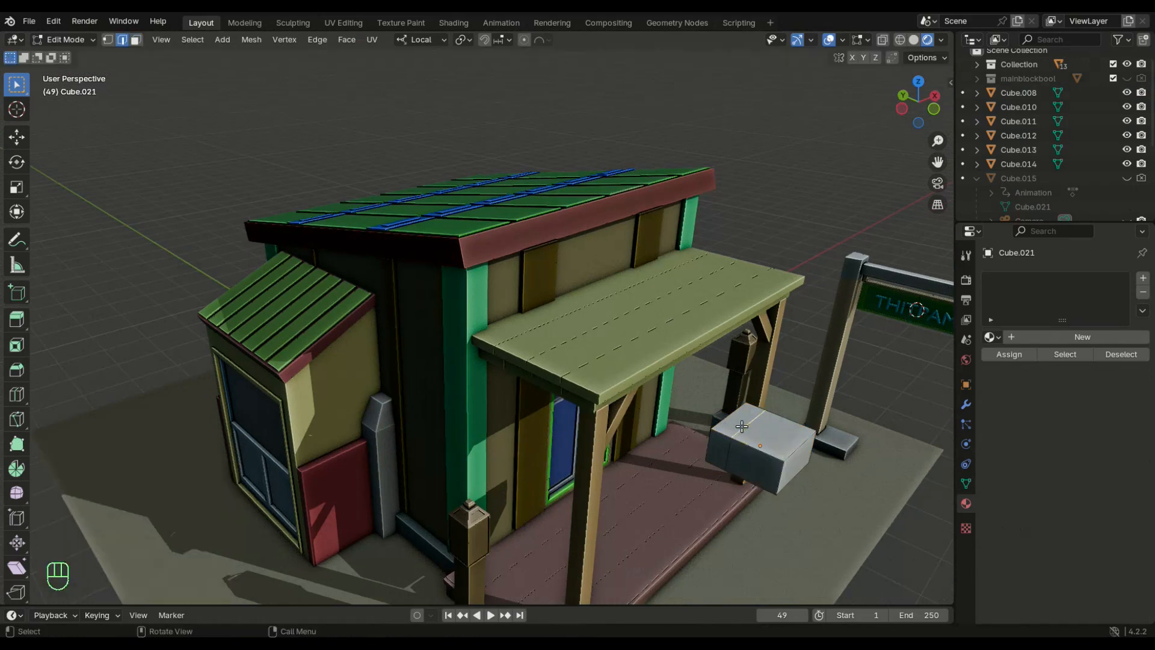
pyautogui.moveTo(749, 457); pyautogui.dragTo(758, 460, button='middle')
pyautogui.click(759, 460)
pyautogui.press('e')
pyautogui.rightClick(744, 426)
# - Extrude the narrow rear top face of the box upward to form the seat's backrest
pyautogui.press('3')
pyautogui.click(743, 434)
pyautogui.press('e')
pyautogui.click(751, 388)
# - Move the top edge of the backrest to give it a slanted front
pyautogui.press('2')
pyautogui.click(766, 384)
pyautogui.press('g')
pyautogui.moveTo(762, 389); pyautogui.dragTo(756, 385, button='middle')
pyautogui.click(756, 385)
# - Leave Edit Mode, lower the seat about 1.5 m along Z and move it along local Y over the porch
pyautogui.moveTo(774, 427); pyautogui.dragTo(710, 439, button='middle')
pyautogui.press('Tab')
pyautogui.press('g')
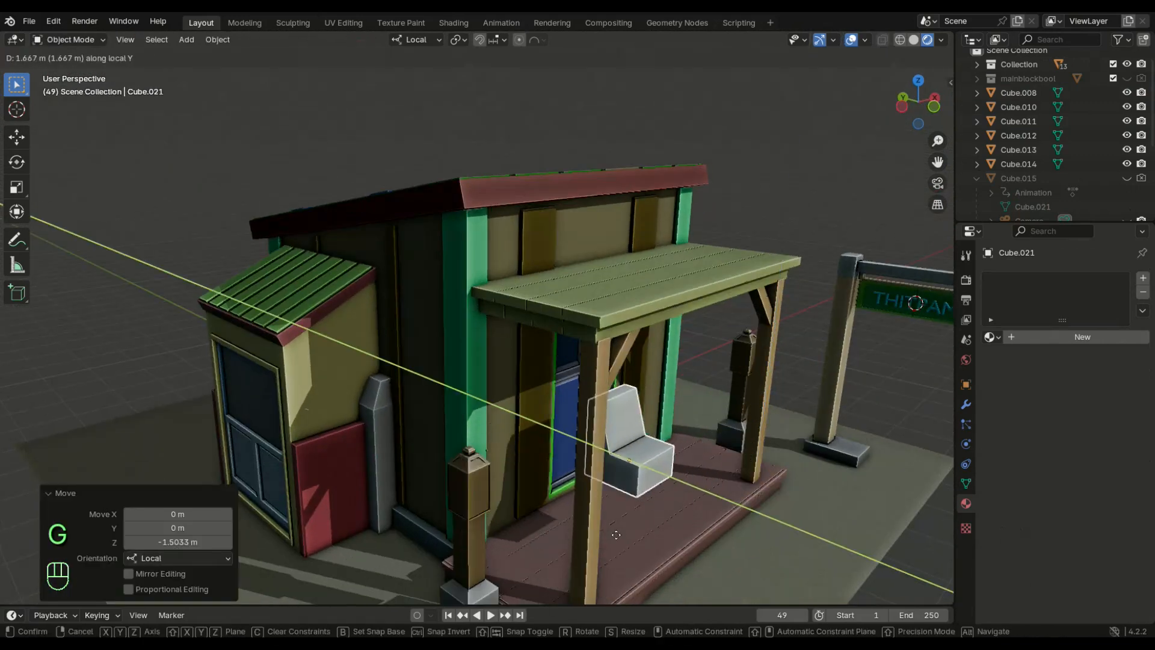
pyautogui.click(579, 525)
# - Shift the seat along X to the left side of the door and about 0.206 m along Y toward the wall
pyautogui.press('g')
pyautogui.press('z')
pyautogui.press('x')
pyautogui.click(522, 586)
pyautogui.moveTo(522, 586); pyautogui.dragTo(710, 578, button='middle')
pyautogui.press('g')
pyautogui.press('y')
pyautogui.click(579, 579)
# - Duplicate the seat and move the copy about 4.28 m along X to the other side of the door
pyautogui.hotkey('shift', 'd')
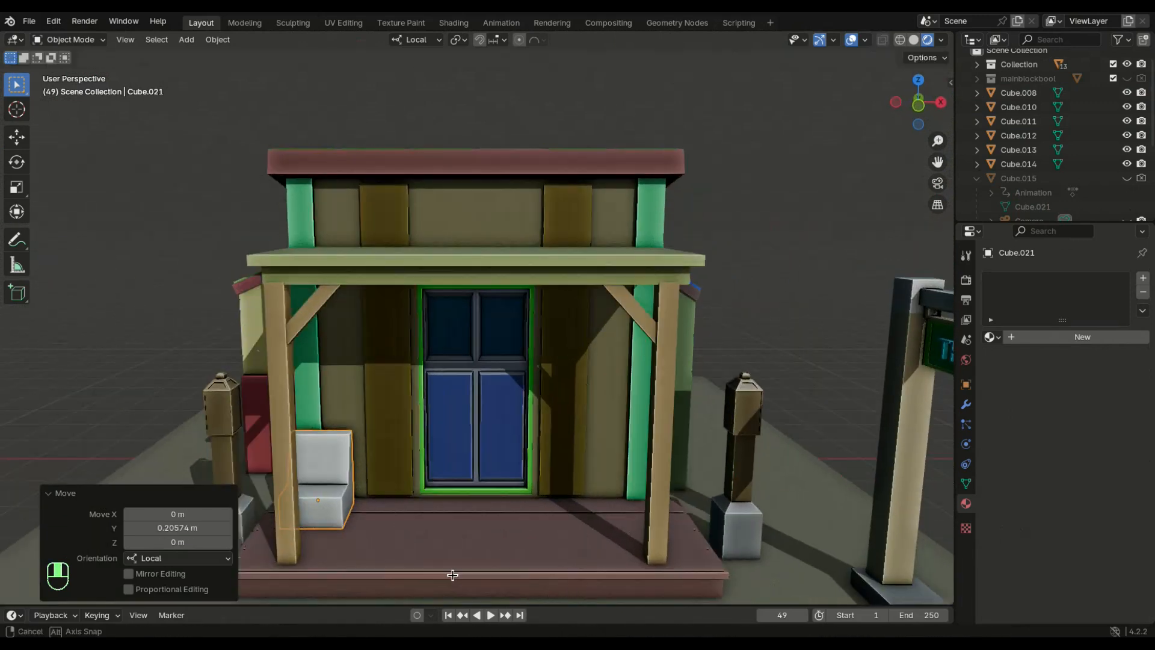
pyautogui.press('x')
pyautogui.click(769, 573)
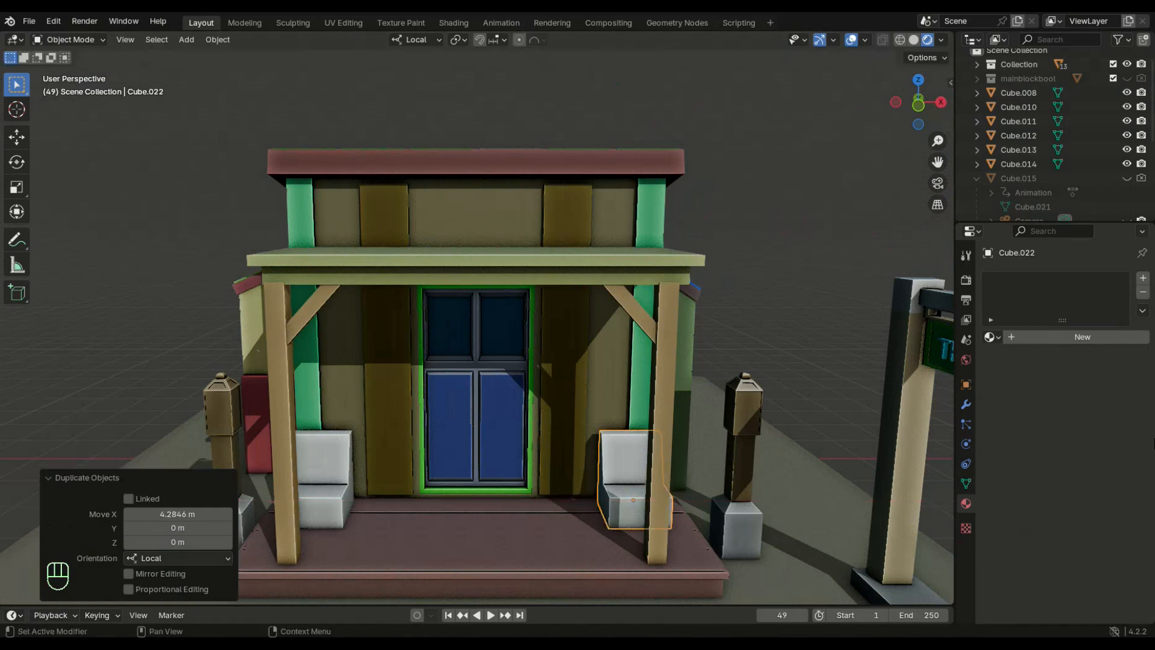
# - Give the duplicated seat a new material with a dark green viewport color
pyautogui.click(1082, 337)
pyautogui.click(1087, 399)
pyautogui.click(1043, 258)
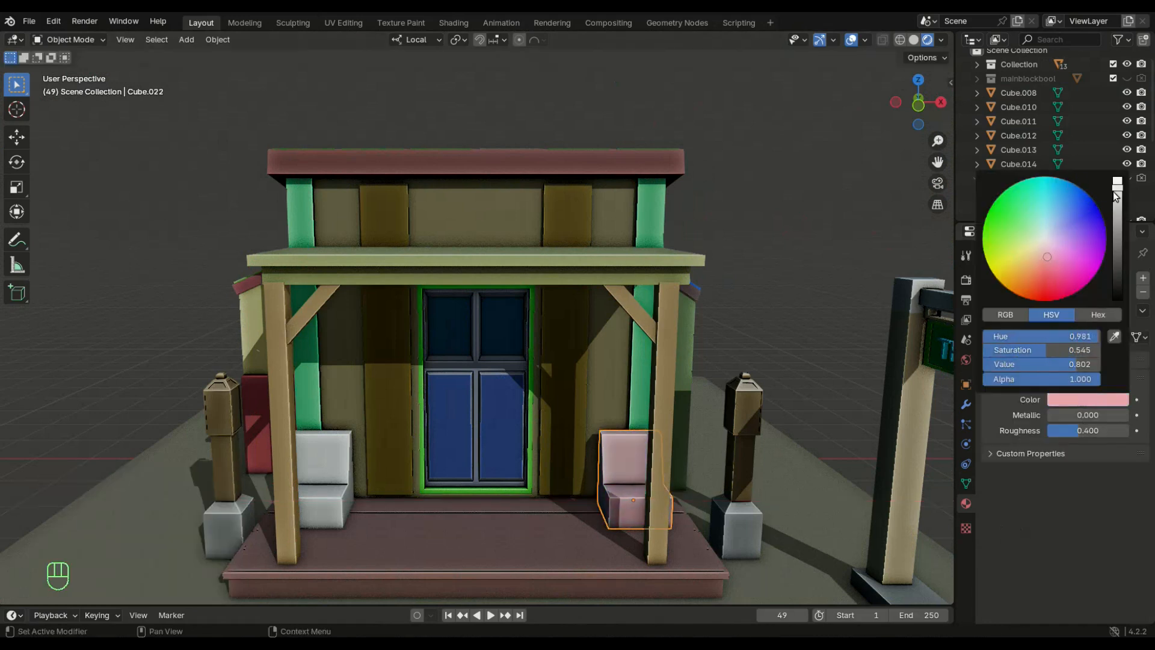
pyautogui.moveTo(1115, 197); pyautogui.dragTo(1114, 222)
pyautogui.click(801, 308)
pyautogui.scroll(-1, 801, 308)
pyautogui.click(1087, 399)
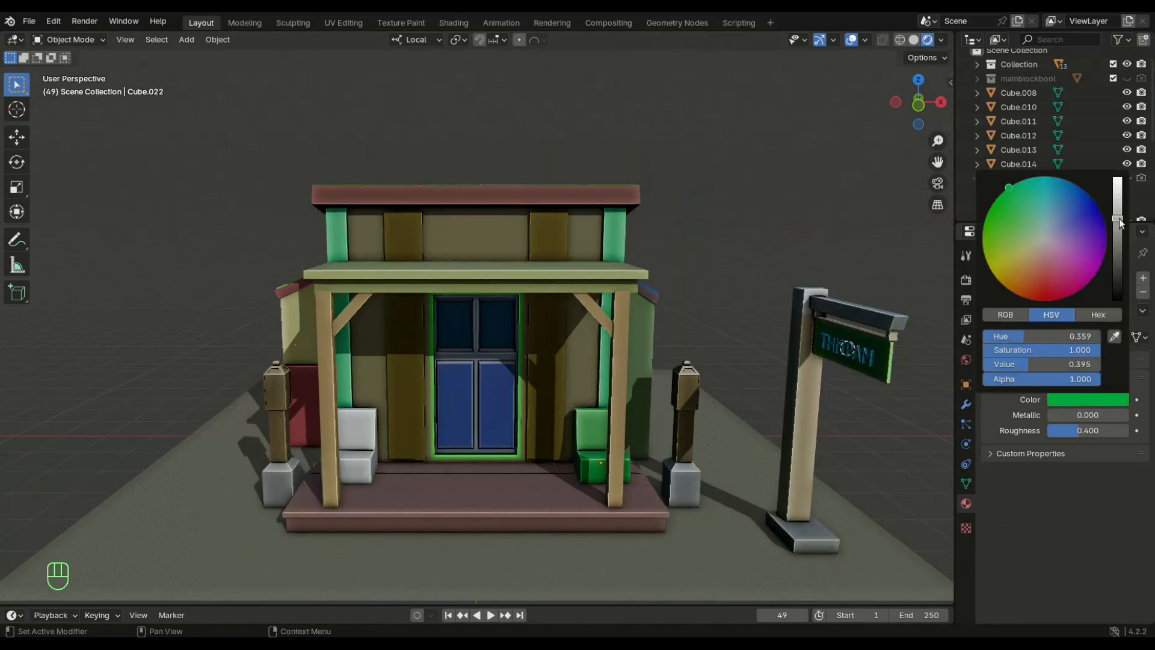
pyautogui.moveTo(1119, 218); pyautogui.dragTo(1118, 234)
# - Select the white porch seat along with the dark green seat and link the green material to it
pyautogui.moveTo(726, 348); pyautogui.dragTo(745, 352, button='middle')
pyautogui.scroll(3, 745, 352)
pyautogui.moveTo(709, 487); pyautogui.dragTo(692, 474, button='middle')
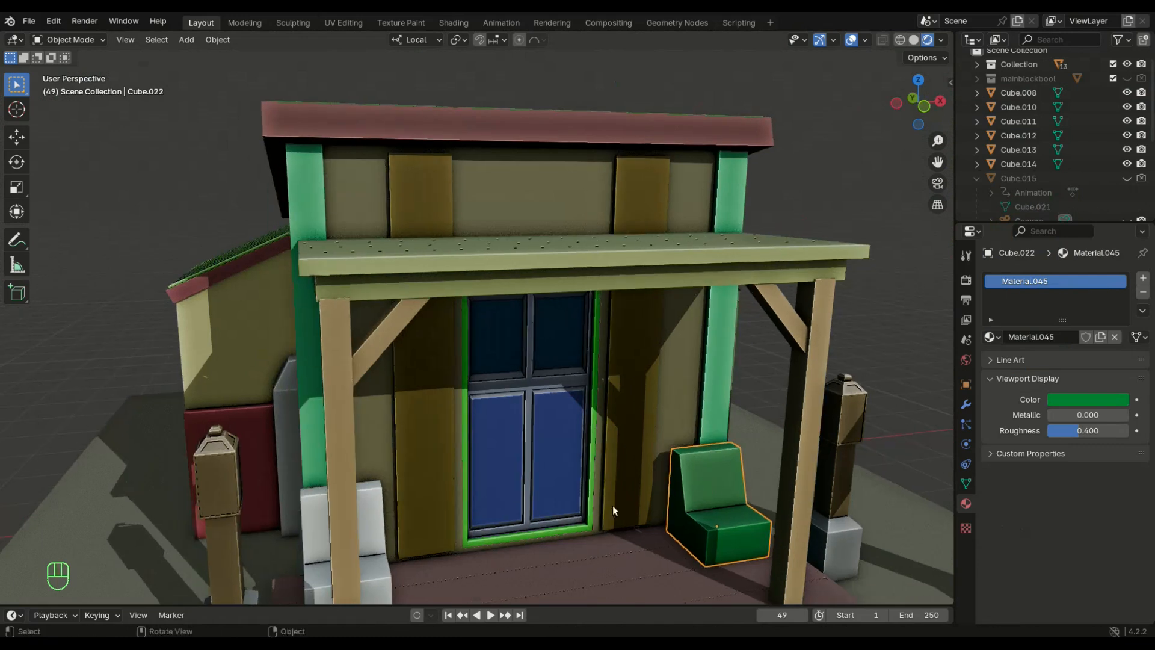
pyautogui.click(366, 507)
pyautogui.keyDown('shift'); pyautogui.click(735, 496); pyautogui.keyUp('shift')
pyautogui.hotkey('ctrl', 'l')
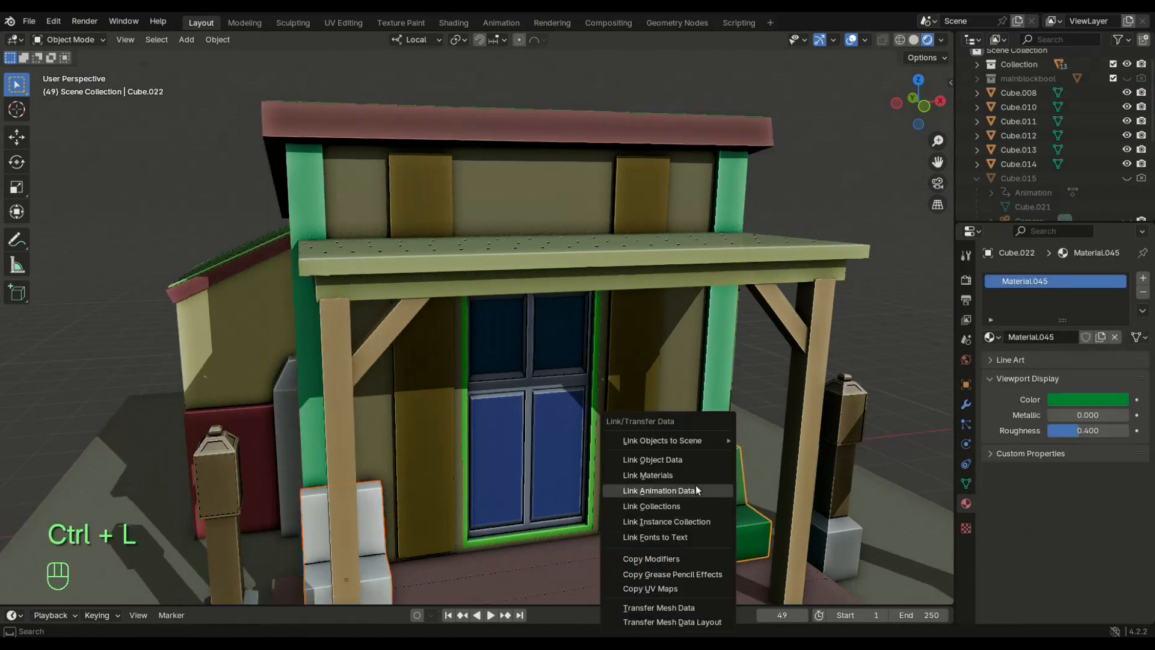
pyautogui.click(703, 491)
# - Select the stacks of wooden crates beside the house and duplicate them in place
pyautogui.scroll(-5, 731, 325)
pyautogui.moveTo(731, 326); pyautogui.dragTo(671, 472, button='middle')
pyautogui.keyDown('shift'); pyautogui.click(357, 466); pyautogui.keyUp('shift')
pyautogui.moveTo(384, 461); pyautogui.dragTo(367, 482, button='middle')
pyautogui.keyDown('shift'); pyautogui.click(368, 475); pyautogui.keyUp('shift')
pyautogui.hotkey('shift', 'd')
pyautogui.press('x')
pyautogui.rightClick(690, 347)
# - Switch the transform orientation to Global and move the duplicated crates along X to the other side of the house
pyautogui.click(415, 40)
pyautogui.click(400, 96)
pyautogui.press('g')
pyautogui.press('x')
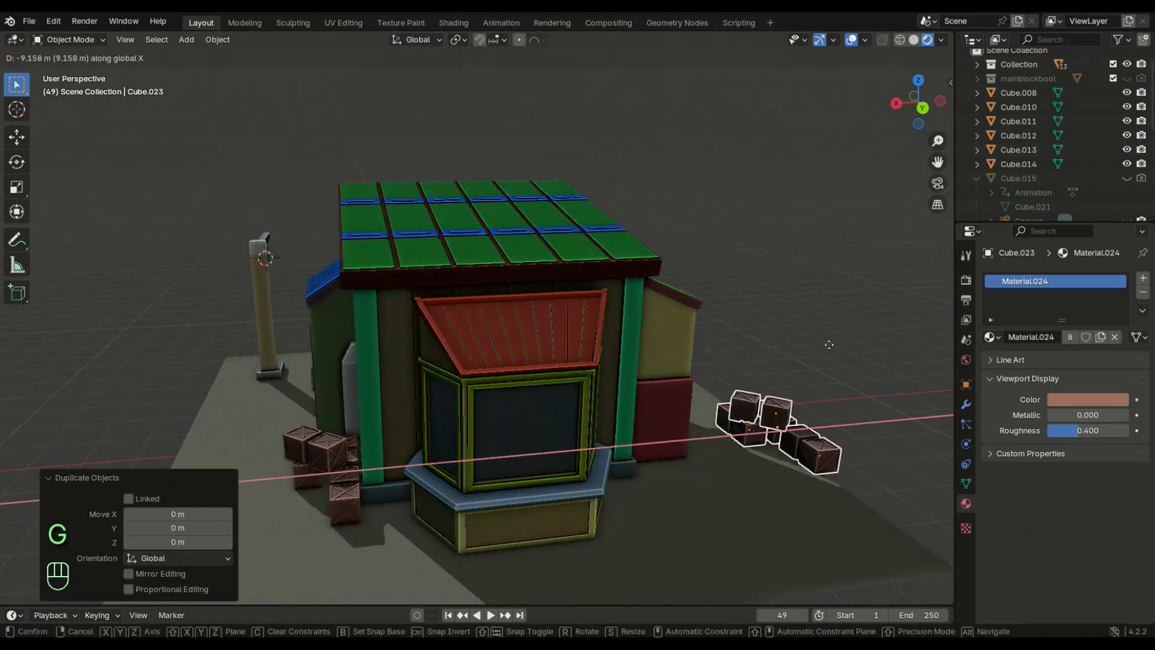
pyautogui.click(771, 350)
# - Rotate the duplicated crates 180° about Z and adjust their position along Y and X beside the side extension
pyautogui.moveTo(771, 350); pyautogui.dragTo(664, 422, button='middle')
pyautogui.write('rz180')
pyautogui.click(683, 470)
pyautogui.moveTo(683, 469); pyautogui.dragTo(609, 428, button='middle')
pyautogui.press('g')
pyautogui.press('y')
pyautogui.click(522, 434)
pyautogui.moveTo(522, 434); pyautogui.dragTo(596, 418, button='middle')
pyautogui.press('g')
pyautogui.press('x')
pyautogui.click(526, 408)
pyautogui.moveTo(527, 407); pyautogui.dragTo(525, 448, button='middle')
# - Reset the 3D cursor to the world origin and add a cube mesh
pyautogui.click(314, 468)
pyautogui.scroll(-2, 313, 468)
pyautogui.moveTo(314, 468); pyautogui.dragTo(505, 480, button='middle')
pyautogui.hotkey('shift', 'c')
pyautogui.hotkey('shift', 'a')
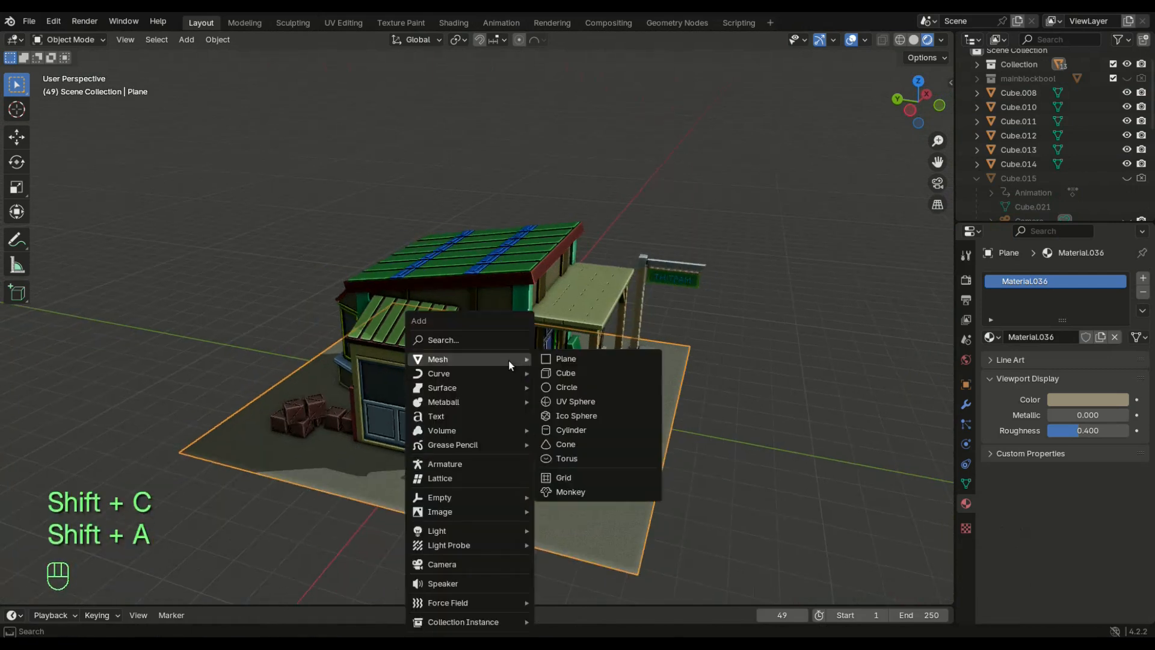
pyautogui.moveTo(508, 360)
pyautogui.click(575, 385)
# - Scale the new cube, place it by the wall between the side extension and the porch, and raise it about 0.339 m along Z
pyautogui.press('g')
pyautogui.click(607, 406)
pyautogui.press('g')
pyautogui.click(566, 471)
pyautogui.press('s')
pyautogui.click(594, 473)
pyautogui.moveTo(500, 466); pyautogui.dragTo(493, 440, button='middle')
pyautogui.scroll(2, 491, 448)
pyautogui.press('g')
pyautogui.middleClick(487, 456)
pyautogui.click(490, 440)
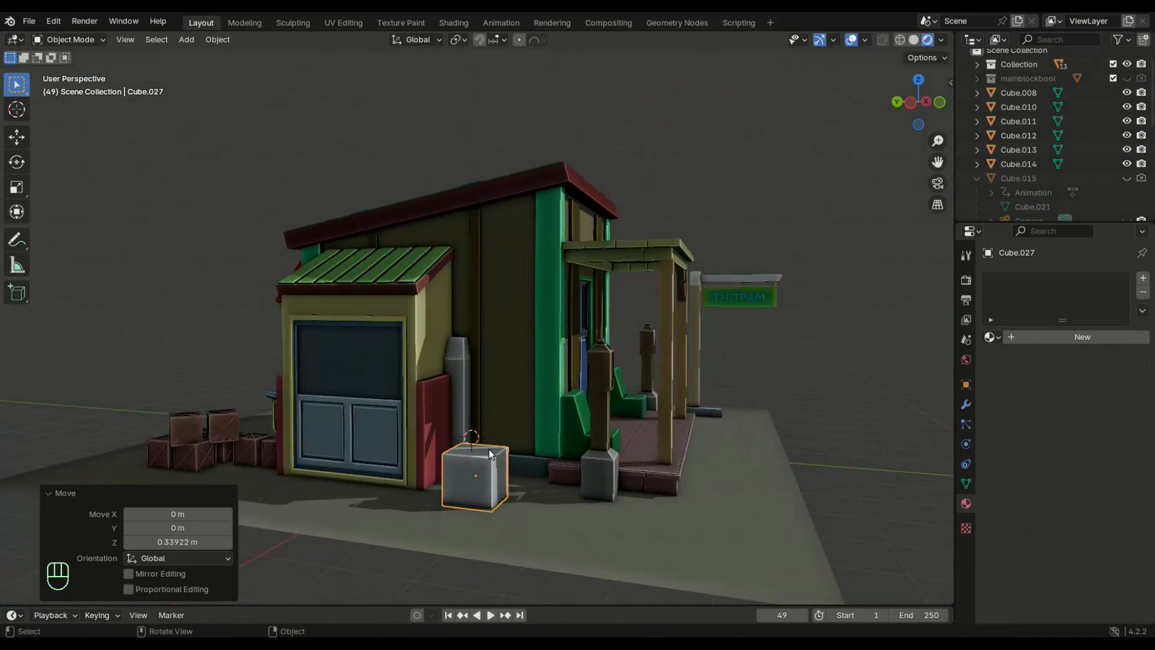
# - Enter Edit Mode on the cube and scale up its top face so the sides flare outward
pyautogui.press('Tab')
pyautogui.moveTo(490, 454); pyautogui.dragTo(493, 482, button='middle')
pyautogui.click(485, 470)
pyautogui.press('s')
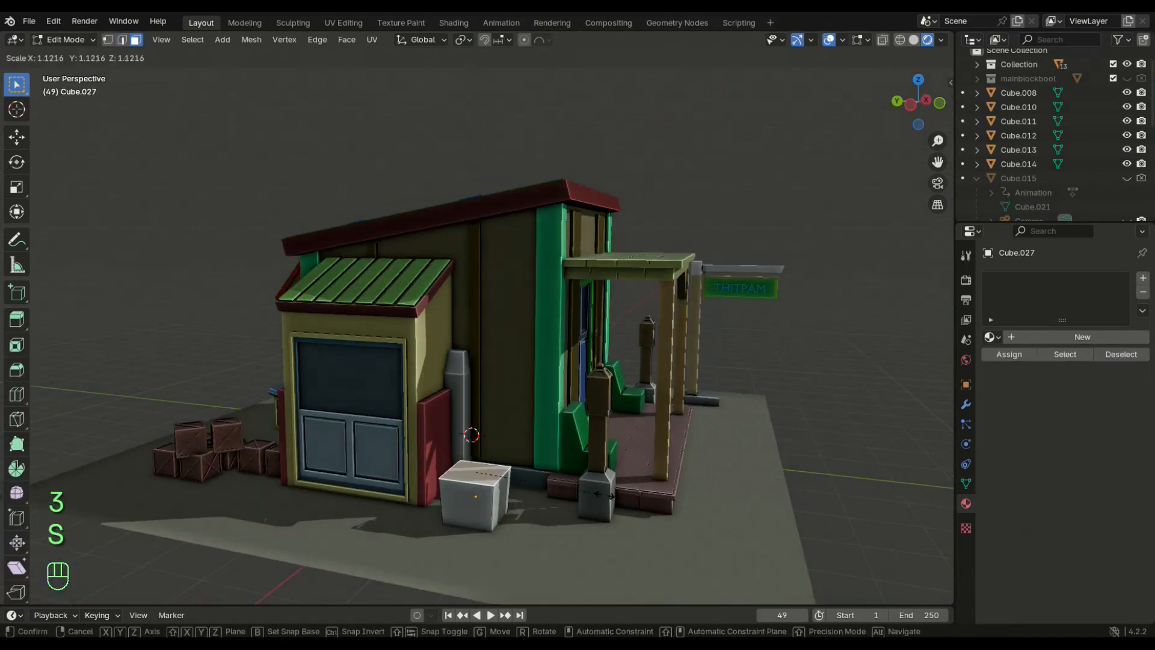
pyautogui.click(609, 496)
# - Extrude the top face up about 0.115 m and extrude the resulting band along its normals 0.201 m with even offset
pyautogui.moveTo(662, 453); pyautogui.dragTo(659, 442, button='middle')
pyautogui.press('e')
pyautogui.click(504, 474)
pyautogui.scroll(5, 504, 474)
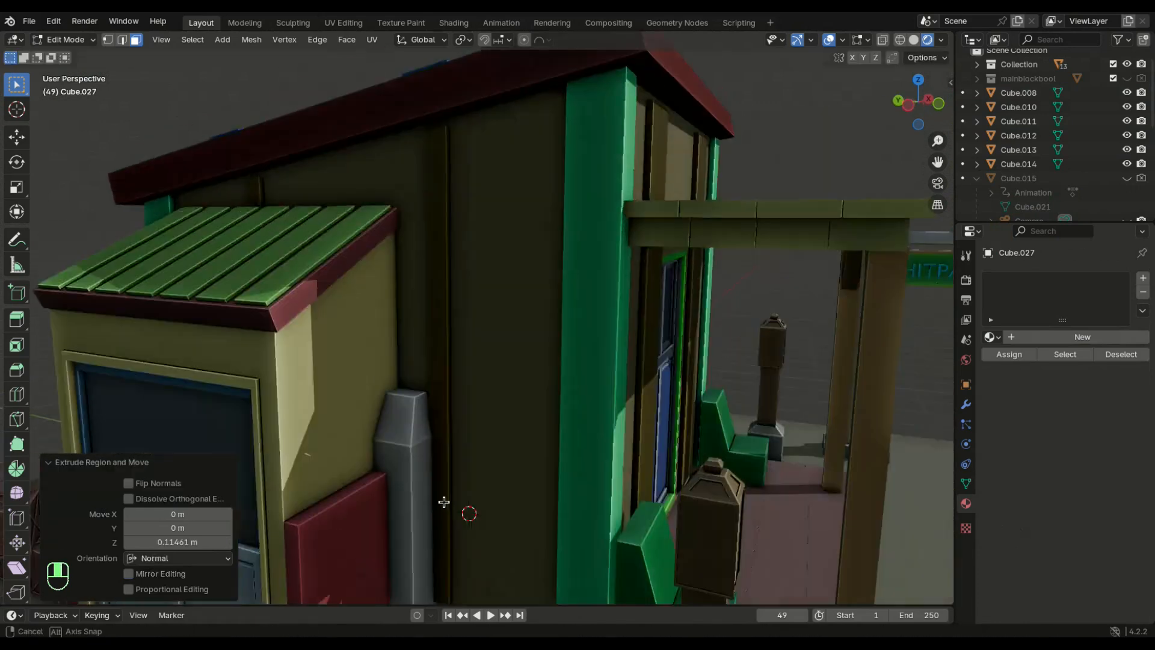
pyautogui.hotkey('alt', 'e')
pyautogui.click(566, 518)
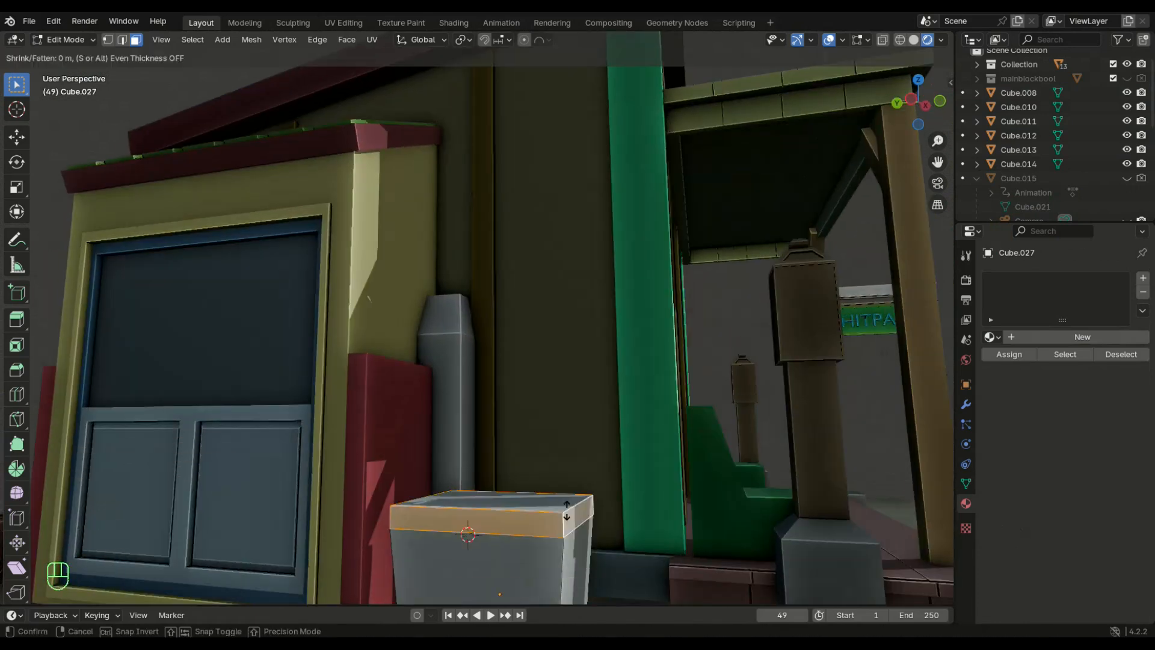
pyautogui.click(567, 497)
# - Add a centered loop cut around the pot's rim and scale it in X and Y only
pyautogui.moveTo(567, 496); pyautogui.dragTo(559, 484, button='middle')
pyautogui.hotkey('ctrl', 'r')
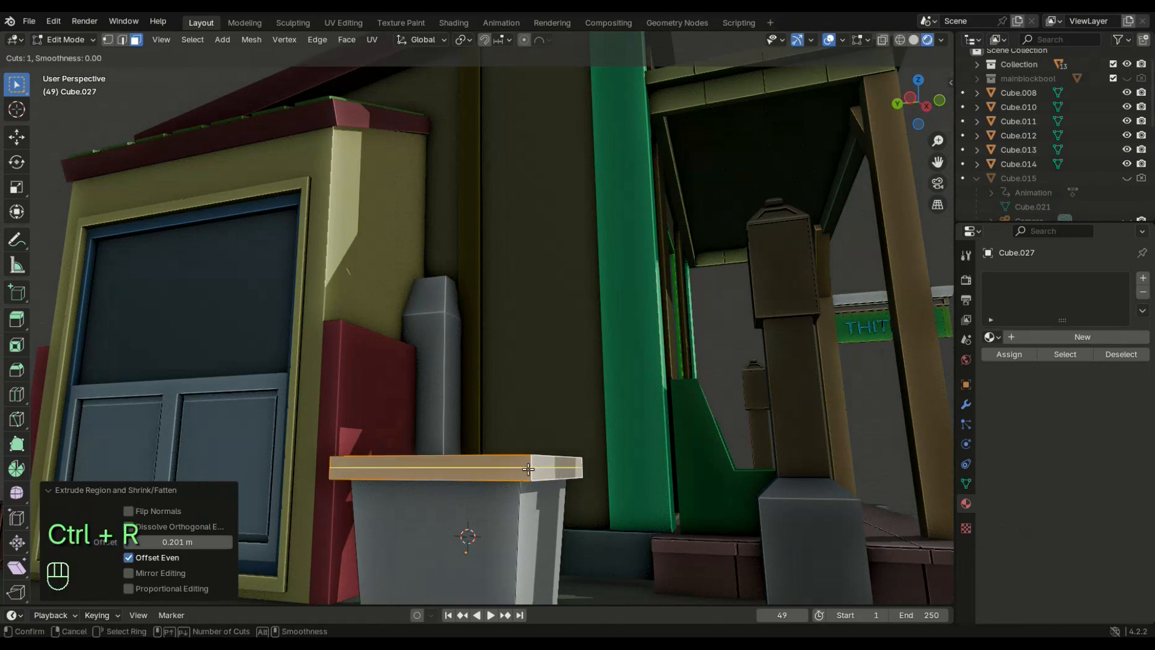
pyautogui.click(564, 481)
pyautogui.rightClick(565, 483)
pyautogui.press('s')
pyautogui.hotkey('shift', 'z')
pyautogui.click(571, 493)
# - Extrude the pot's top face downward to hollow it out and scale the inner floor to fit
pyautogui.moveTo(571, 494); pyautogui.dragTo(661, 546, button='middle')
pyautogui.click(595, 511)
pyautogui.scroll(-3, 597, 513)
pyautogui.press('e')
pyautogui.click(792, 572)
pyautogui.scroll(-2, 683, 527)
pyautogui.press('s')
pyautogui.click(675, 524)
# - Leave Edit Mode and scale the whole pot down to a small planter
pyautogui.scroll(-2, 674, 524)
pyautogui.press('Tab')
pyautogui.press('s')
pyautogui.click(534, 495)
pyautogui.scroll(3, 532, 495)
pyautogui.moveTo(532, 494); pyautogui.dragTo(529, 482, button='middle')
pyautogui.click(540, 508)
pyautogui.moveTo(539, 507); pyautogui.dragTo(561, 491, button='middle')
# - Move the pot onto the ground beside the red side panel and adjust its height by scaling along Z
pyautogui.press('g')
pyautogui.middleClick(583, 514)
pyautogui.click(575, 488)
pyautogui.press('g')
pyautogui.click(577, 529)
pyautogui.moveTo(593, 537); pyautogui.dragTo(541, 538, button='middle')
pyautogui.press('g')
pyautogui.click(575, 550)
pyautogui.press('s')
pyautogui.press('z')
pyautogui.click(558, 559)
# - Give the pot a new material with a tan-brown viewport color
pyautogui.click(1143, 278)
pyautogui.click(1091, 337)
pyautogui.click(1088, 399)
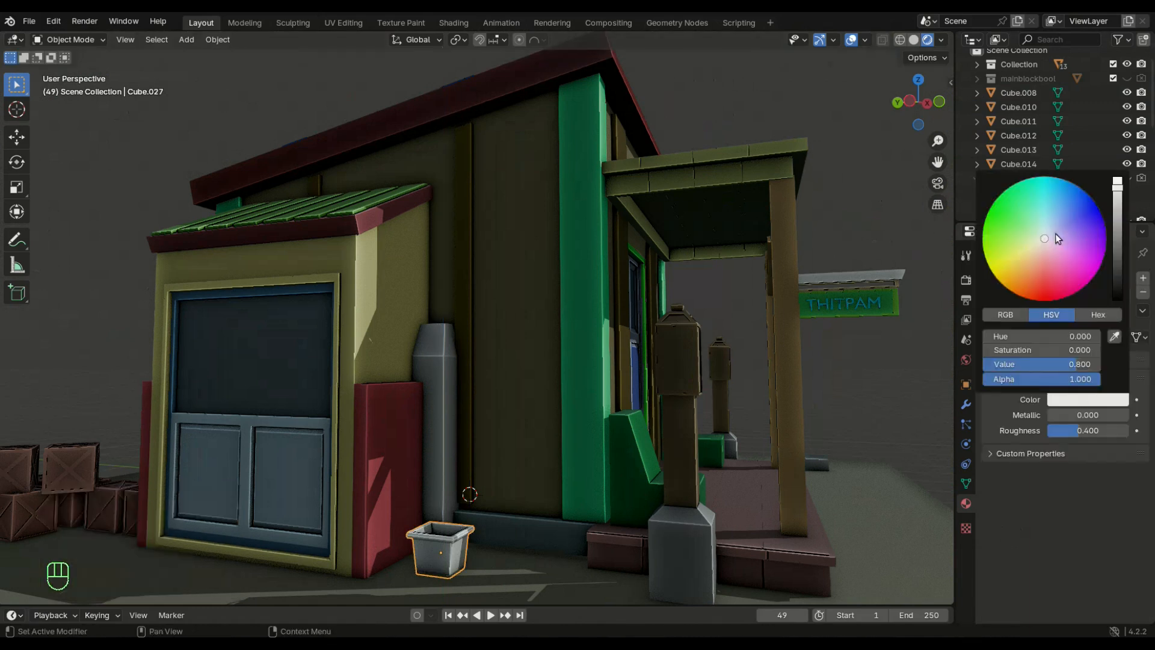
pyautogui.moveTo(1117, 189); pyautogui.dragTo(1117, 215)
# - Duplicate the pot along Y, and duplicate it again with the second copy moved about -0.559 m along X
pyautogui.scroll(-3, 601, 496)
pyautogui.moveTo(590, 502); pyautogui.dragTo(612, 518, button='middle')
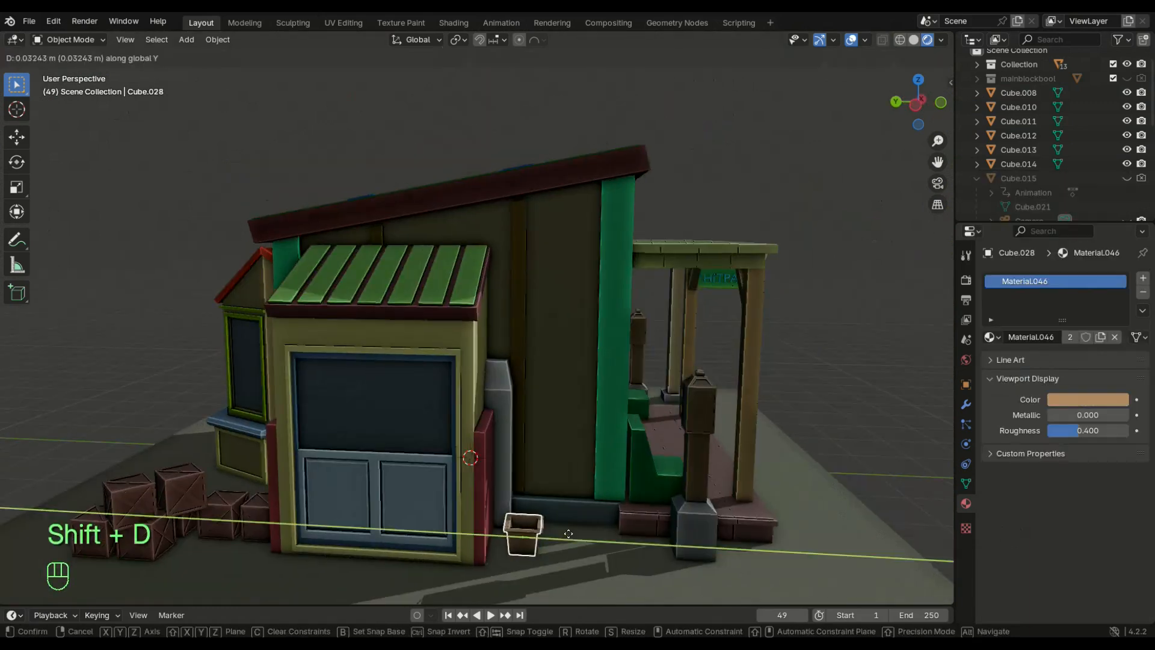
pyautogui.click(611, 528)
pyautogui.hotkey('shift', 'd')
pyautogui.click(592, 548)
# - Move the front pot about 0.265 m along Y between the other two and rotate it about Z
pyautogui.press('g')
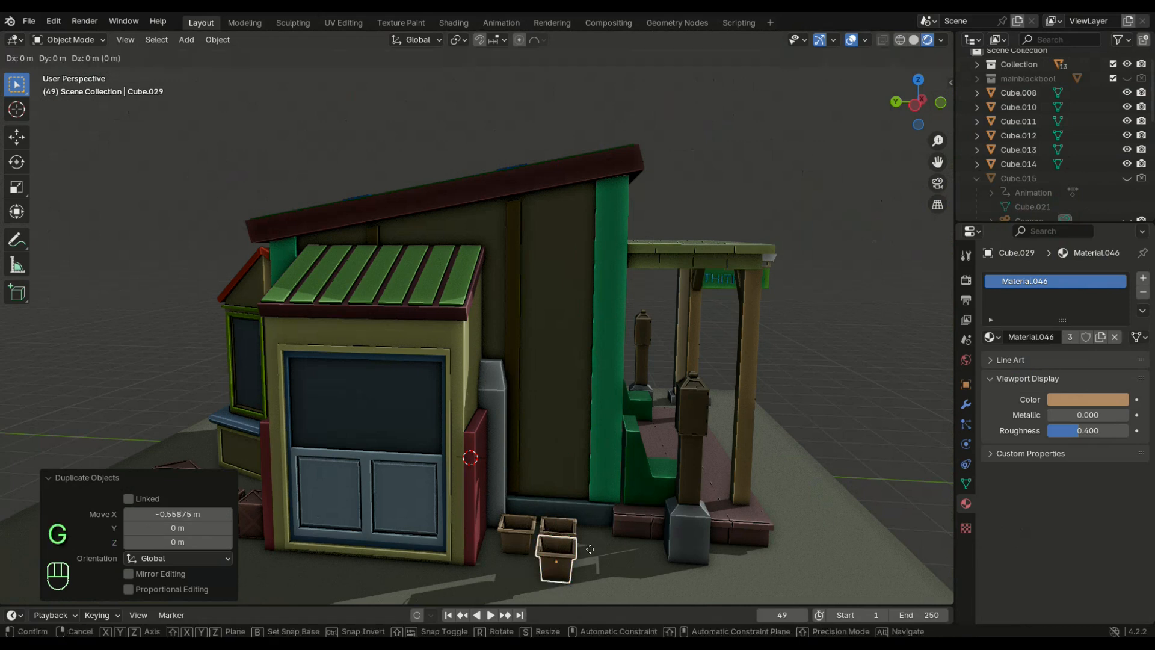
pyautogui.press('Escape')
pyautogui.press('r')
pyautogui.press('z')
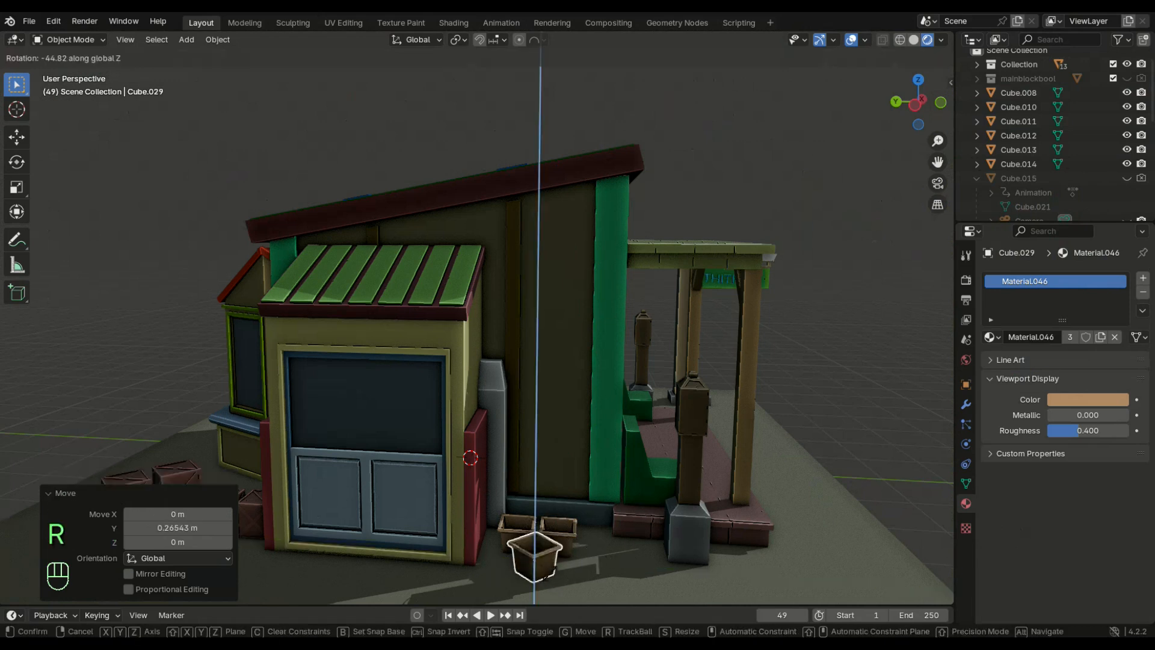
pyautogui.click(666, 565)
# - Select the original pot nearest the side extension, shift it along Y and rotate it slightly about Z
pyautogui.click(893, 434)
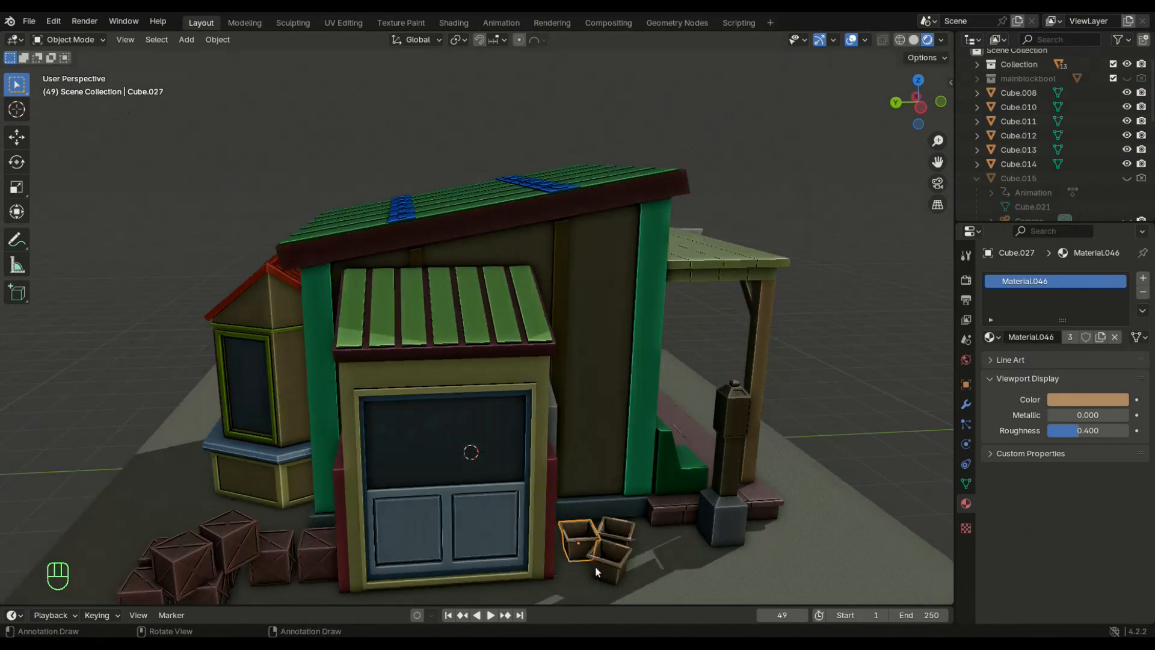
pyautogui.press('g')
pyautogui.press('y')
pyautogui.click(601, 559)
pyautogui.press('r')
pyautogui.press('z')
pyautogui.click(607, 566)
pyautogui.press('Tab')
pyautogui.press('Tab')
# - Select the ground plane and extrude it in Edit Mode to give it thickness
pyautogui.click(609, 566)
pyautogui.scroll(-2, 609, 566)
pyautogui.moveTo(686, 517); pyautogui.dragTo(619, 484, button='middle')
pyautogui.press('Tab')
pyautogui.press('e')
pyautogui.click(484, 297)
# - Select the ground slab's side faces and extrude them along their normals by about -0.026 m
pyautogui.keyDown('alt'); pyautogui.click(620, 483); pyautogui.keyUp('alt')
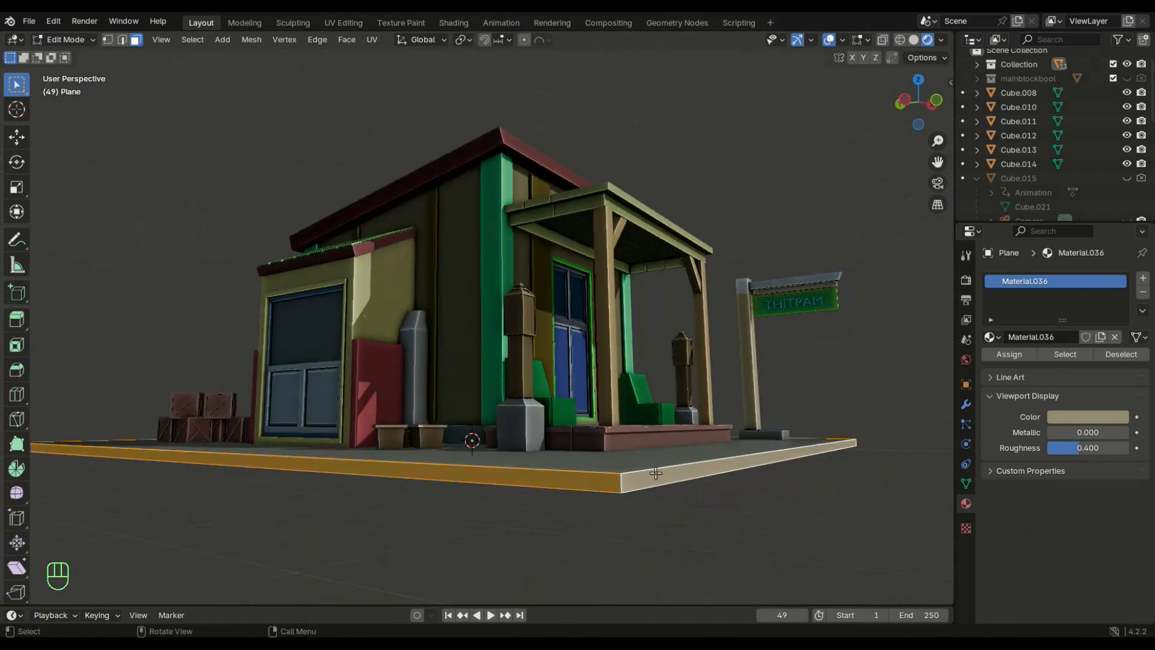
pyautogui.hotkey('alt', 'e')
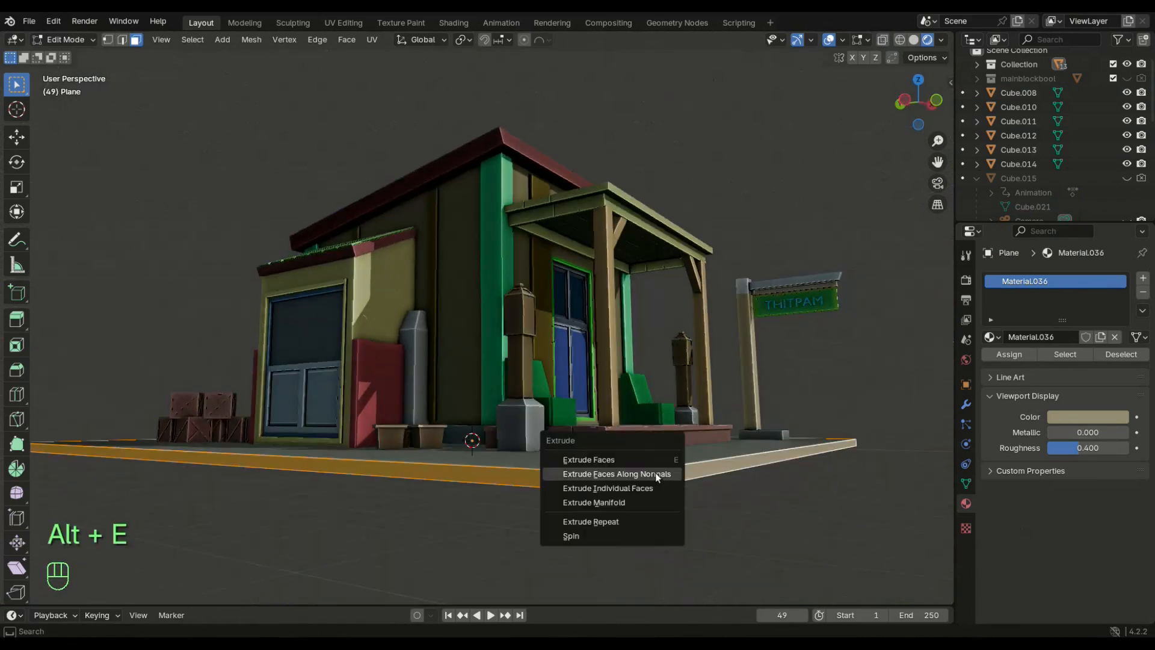
pyautogui.click(655, 472)
pyautogui.click(656, 475)
pyautogui.moveTo(655, 475); pyautogui.dragTo(726, 499, button='middle')
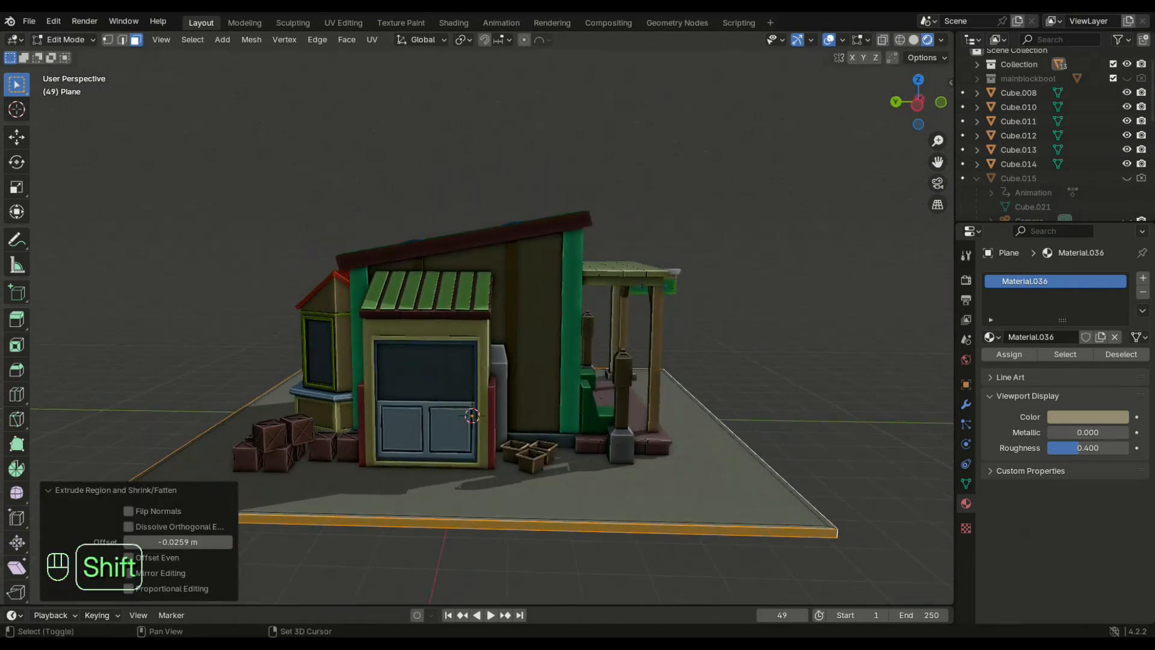
pyautogui.keyDown('shift'); pyautogui.moveTo(828, 530); pyautogui.dragTo(478, 292, button='middle'); pyautogui.keyUp('shift')
# - Add a centered loop cut around the ground slab's border and move it along Z
pyautogui.moveTo(478, 292); pyautogui.dragTo(497, 323, button='middle')
pyautogui.press('r')
pyautogui.rightClick(537, 457)
pyautogui.hotkey('ctrl', 'r')
pyautogui.click(538, 451)
pyautogui.rightClick(538, 452)
pyautogui.moveTo(539, 463); pyautogui.dragTo(548, 424, button='middle')
pyautogui.press('g')
pyautogui.press('z')
pyautogui.click(545, 447)
pyautogui.click(546, 445)
pyautogui.scroll(2, 546, 445)
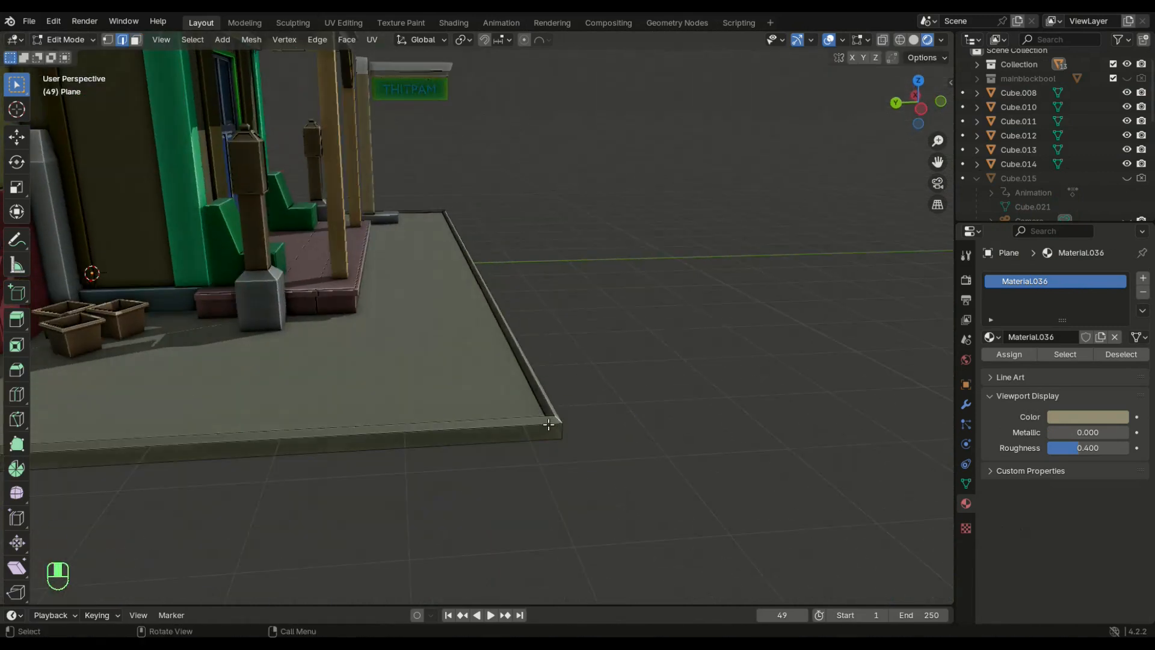
# - Add a centered loop cut around the ground slab's outer side and scale it outward slightly with Z locked
pyautogui.press('Escape')
pyautogui.hotkey('ctrl', 'r')
pyautogui.click(554, 439)
pyautogui.press('s')
pyautogui.hotkey('shift', 'z')
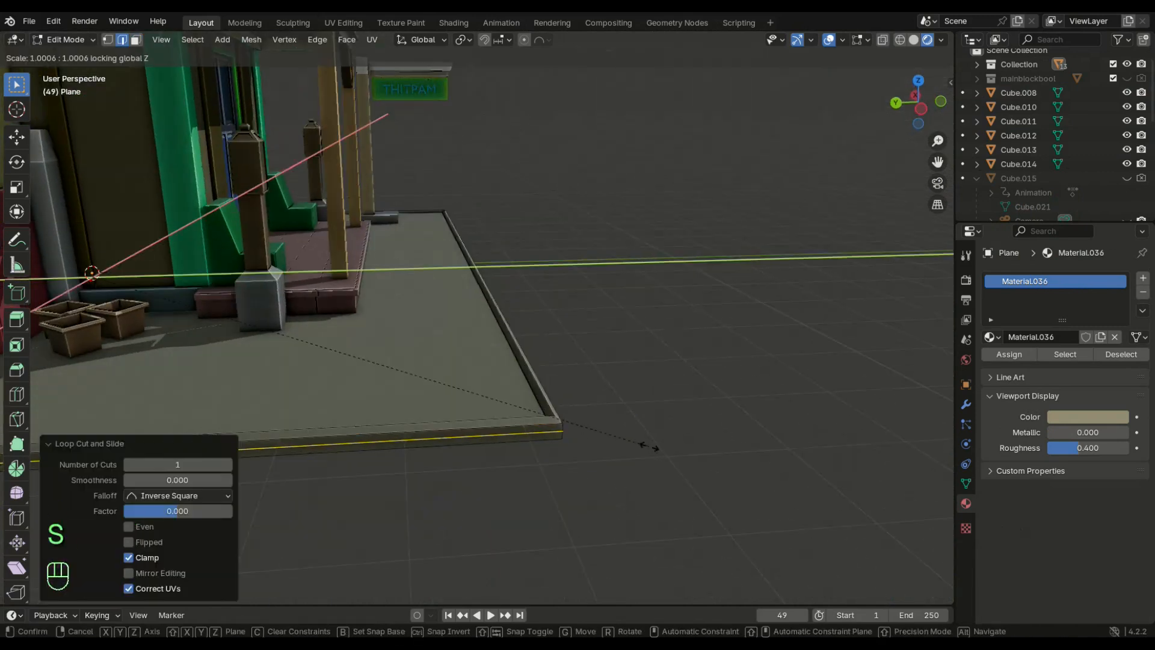
pyautogui.click(623, 448)
# - Select the face loops of the raised border and outer edge on all sides of the ground slab in face mode
pyautogui.press('3')
pyautogui.keyDown('alt'); pyautogui.keyDown('shift'); pyautogui.click(562, 421); pyautogui.keyUp('shift'); pyautogui.keyUp('alt')
pyautogui.moveTo(565, 463); pyautogui.dragTo(565, 424, button='middle')
pyautogui.keyDown('alt'); pyautogui.keyDown('shift'); pyautogui.click(536, 280); pyautogui.keyUp('shift'); pyautogui.keyUp('alt')
pyautogui.moveTo(539, 286); pyautogui.dragTo(545, 346, button='middle')
pyautogui.moveTo(667, 469); pyautogui.dragTo(707, 442, button='middle')
pyautogui.keyDown('shift'); pyautogui.moveTo(707, 442); pyautogui.dragTo(679, 409, button='middle'); pyautogui.keyUp('shift')
pyautogui.moveTo(469, 337); pyautogui.dragTo(536, 318, button='middle')
pyautogui.keyDown('alt'); pyautogui.keyDown('shift'); pyautogui.click(539, 315); pyautogui.keyUp('shift'); pyautogui.keyUp('alt')
pyautogui.moveTo(592, 372); pyautogui.dragTo(581, 322, button='middle')
pyautogui.keyDown('shift'); pyautogui.moveTo(550, 204); pyautogui.dragTo(759, 295, button='middle'); pyautogui.keyUp('shift')
pyautogui.scroll(4, 760, 245)
pyautogui.moveTo(760, 245)
pyautogui.mouseDown(button='middle')
pyautogui.moveTo(703, 255)
pyautogui.moveTo(743, 244)
pyautogui.mouseUp(button='middle')
pyautogui.keyDown('alt'); pyautogui.keyDown('shift'); pyautogui.click(787, 135); pyautogui.keyUp('shift'); pyautogui.keyUp('alt')
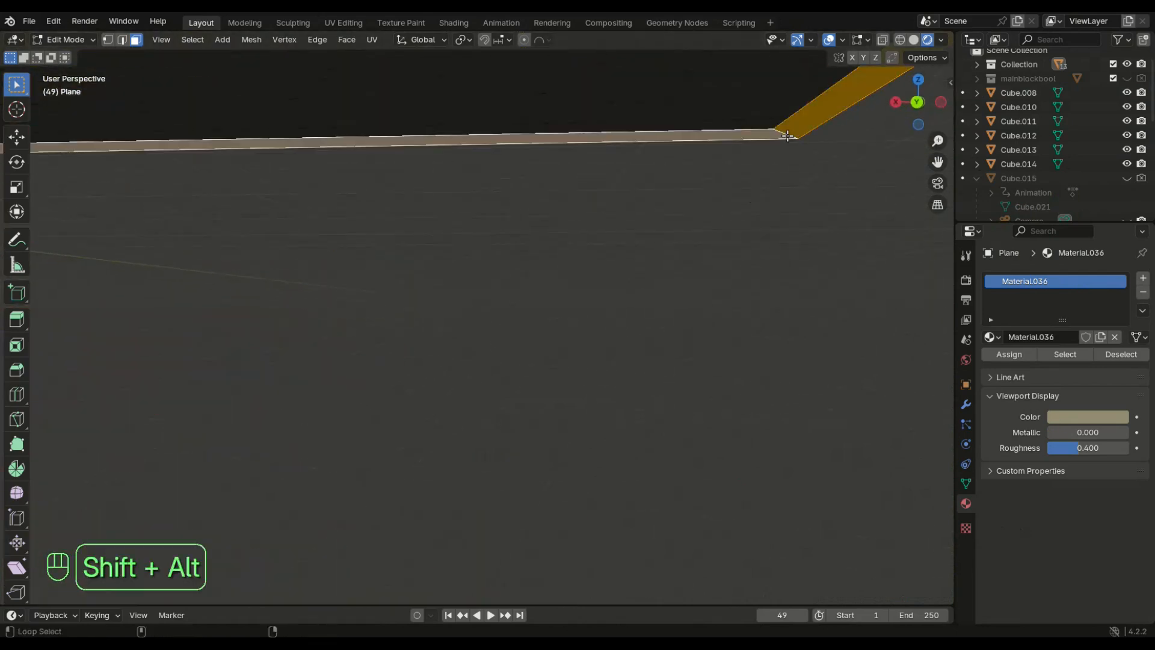
pyautogui.scroll(-3, 787, 144)
pyautogui.moveTo(787, 162); pyautogui.dragTo(752, 219, button='middle')
# - Add a new material slot to the ground slab, give it a muted olive-yellow viewport color and assign it to the selected border faces
pyautogui.click(1142, 278)
pyautogui.click(1067, 364)
pyautogui.click(1069, 445)
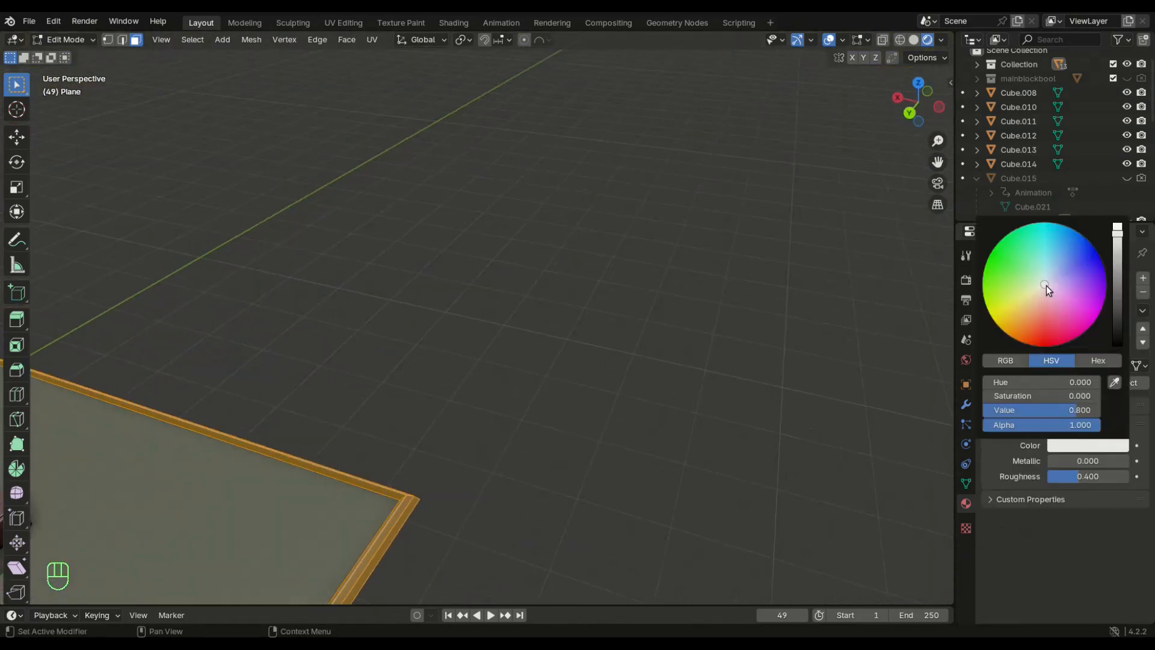
pyautogui.moveTo(1045, 285); pyautogui.dragTo(1021, 298)
pyautogui.moveTo(1117, 234); pyautogui.dragTo(1117, 283)
pyautogui.click(1009, 383)
pyautogui.scroll(-3, 678, 404)
pyautogui.moveTo(678, 403); pyautogui.dragTo(535, 362, button='middle')
pyautogui.click(459, 353)
pyautogui.scroll(-5, 459, 353)
pyautogui.keyDown('shift'); pyautogui.moveTo(536, 362); pyautogui.dragTo(265, 346, button='middle'); pyautogui.keyUp('shift')
pyautogui.moveTo(265, 347); pyautogui.dragTo(299, 344, button='middle')
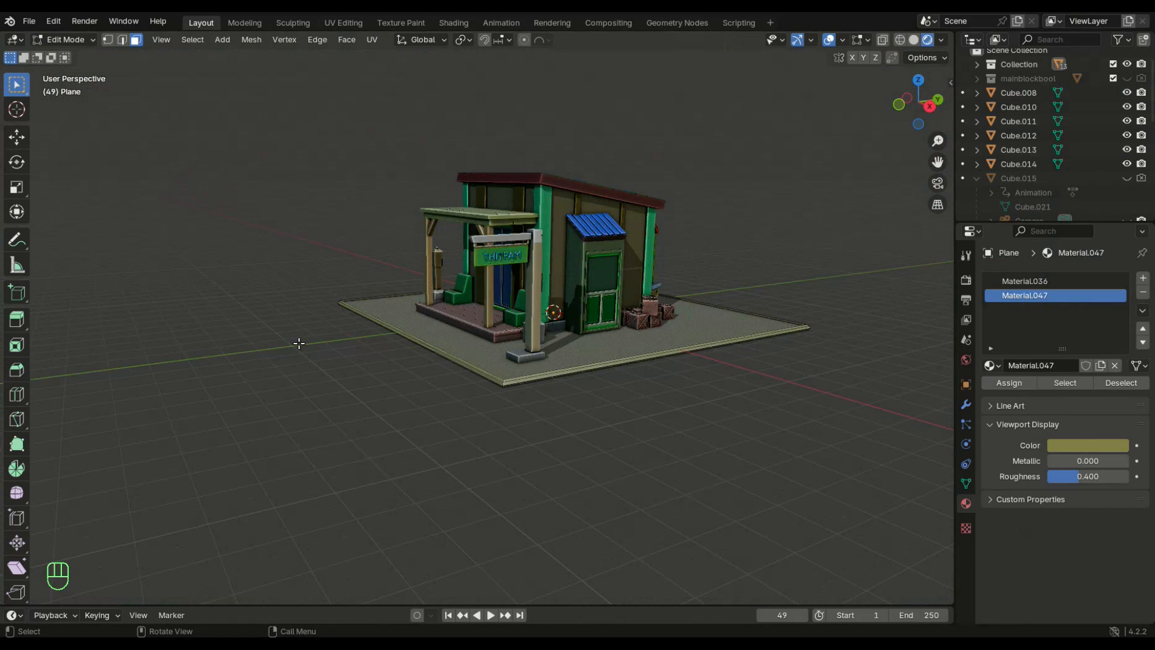
pyautogui.moveTo(291, 329); pyautogui.dragTo(455, 390, button='middle')
pyautogui.moveTo(535, 424); pyautogui.dragTo(469, 442, button='middle')
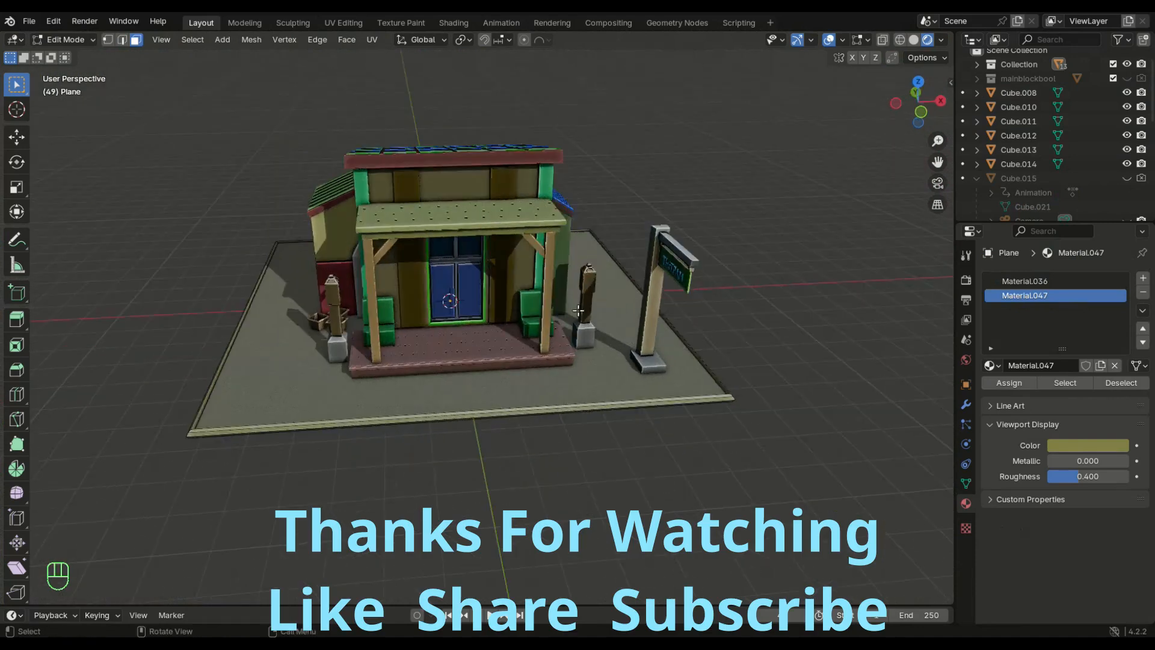